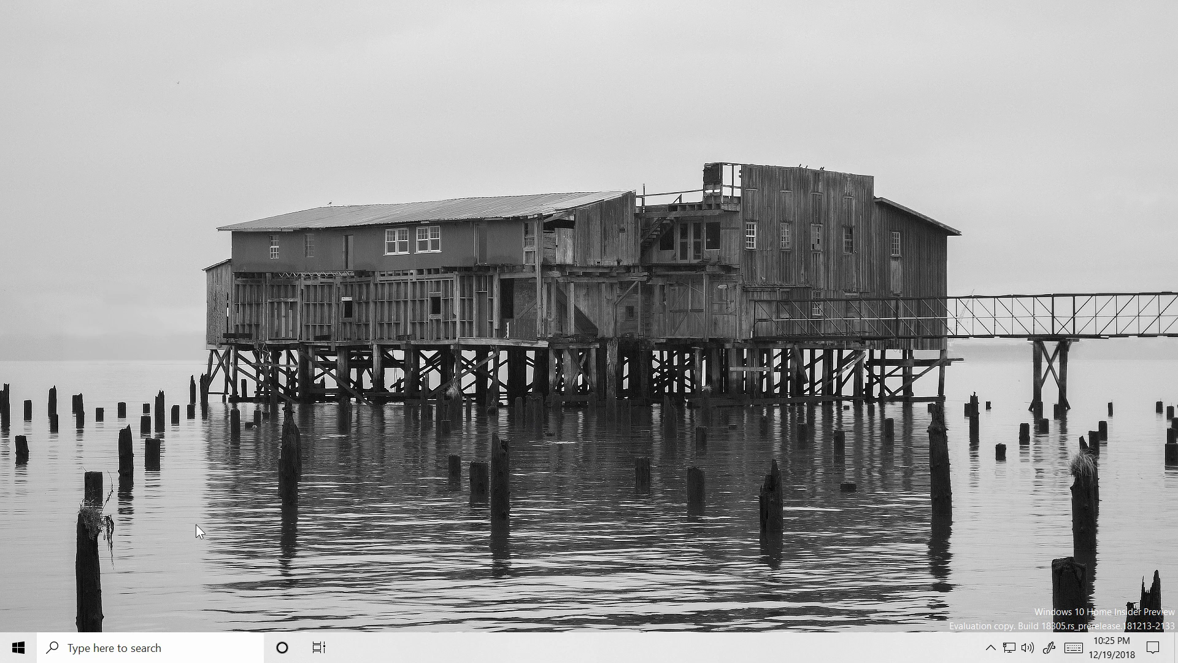
Step: Check the installed Windows version and build with winver, and close the About Windows window
{"action": "left_click", "coordinate": [18, 647]}
{"action": "type", "text": "winver"}
{"action": "key", "text": "Return"}
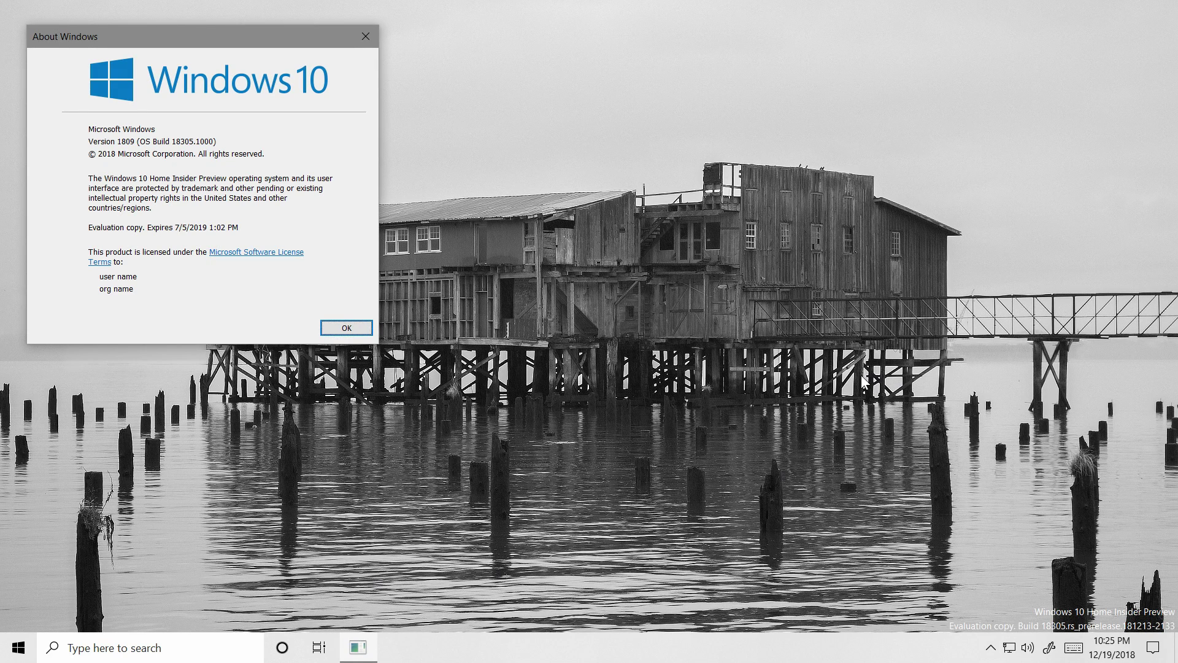
{"action": "left_click", "coordinate": [365, 38]}
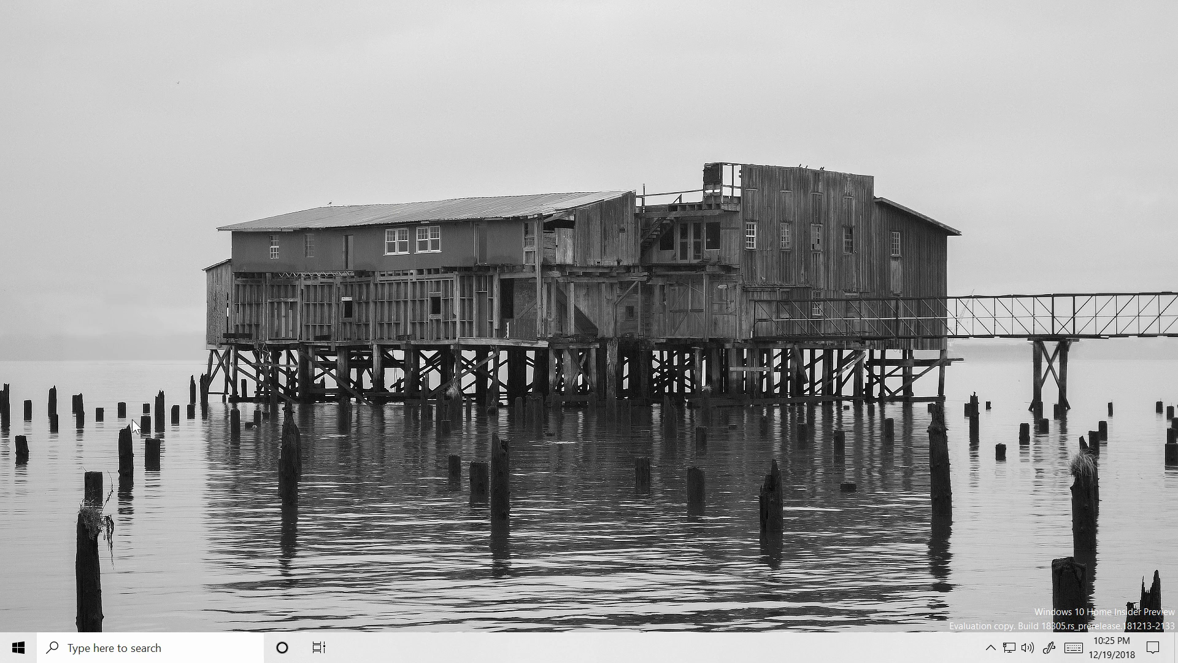
Step: Open the Start menu and expand the Office apps tile folder in the Productivity group, and collapse it again
{"action": "left_click", "coordinate": [5, 649]}
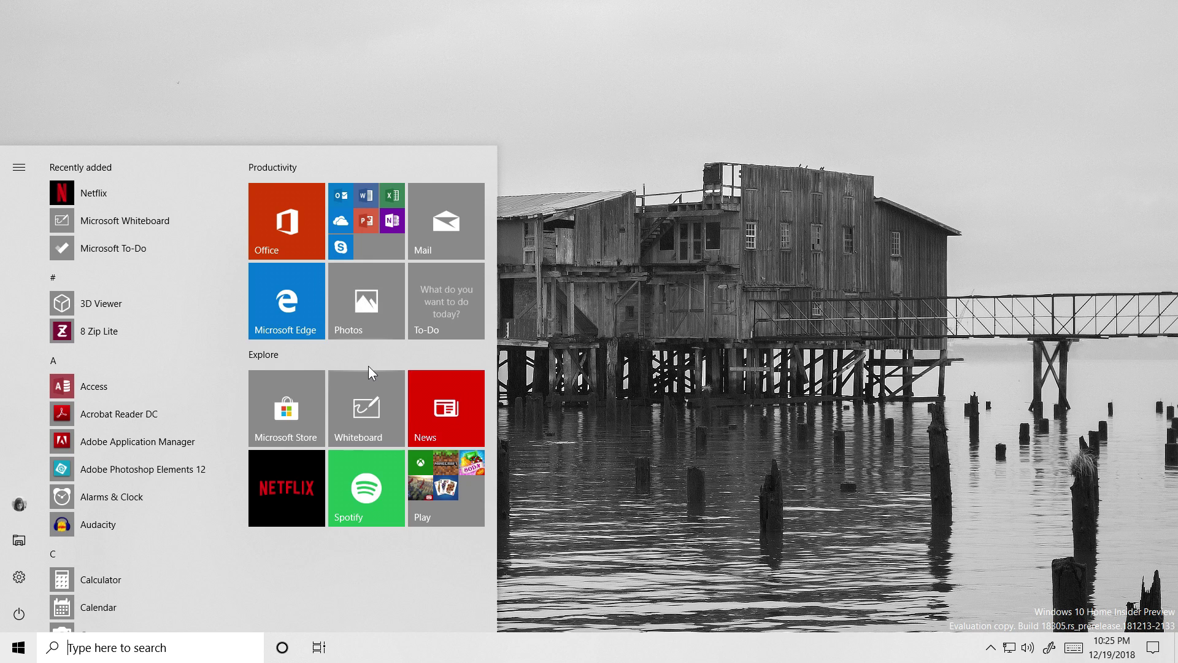
{"action": "left_click", "coordinate": [361, 235]}
{"action": "left_click", "coordinate": [361, 236]}
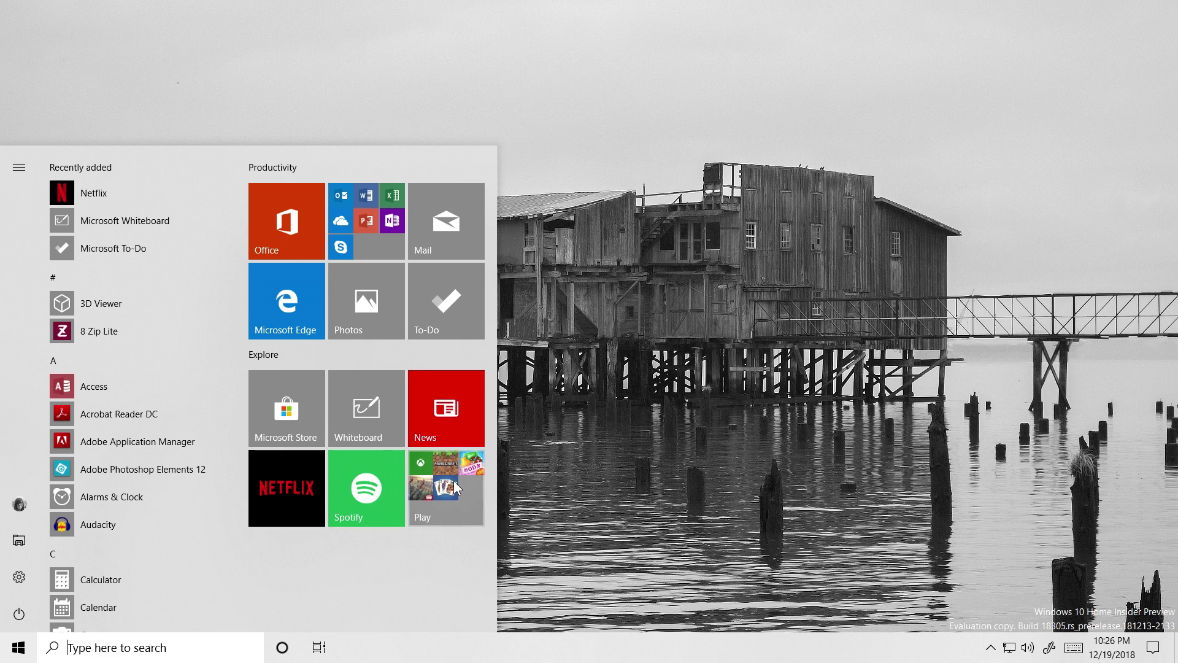
{"action": "left_click", "coordinate": [372, 233]}
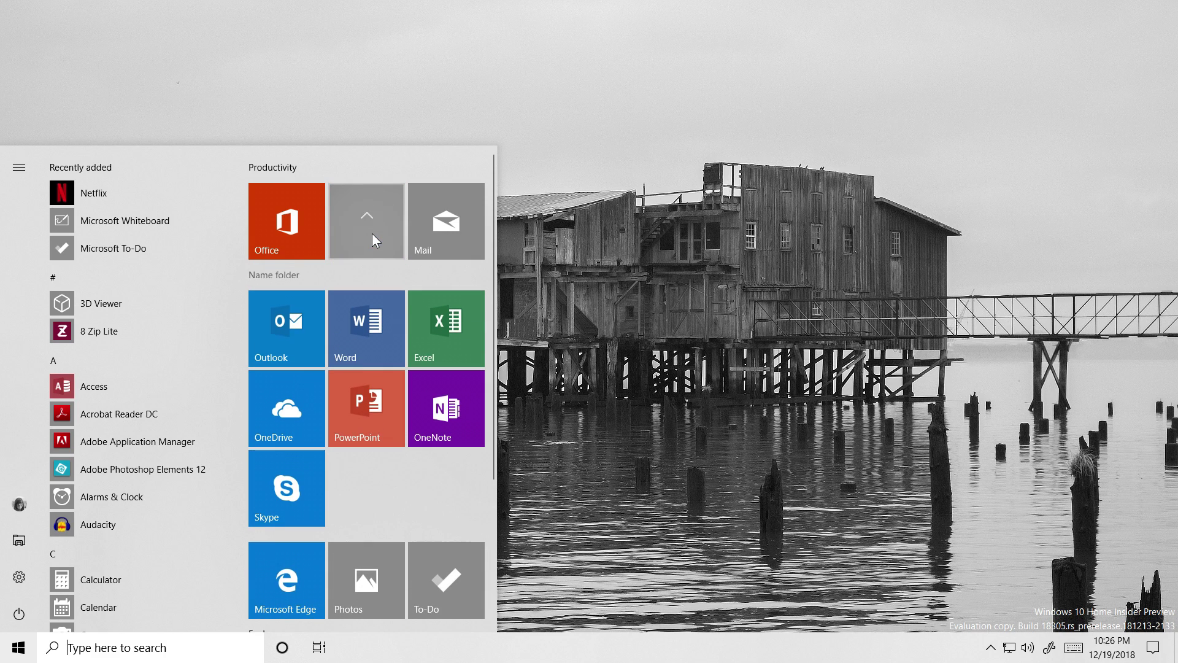
{"action": "left_click", "coordinate": [372, 233]}
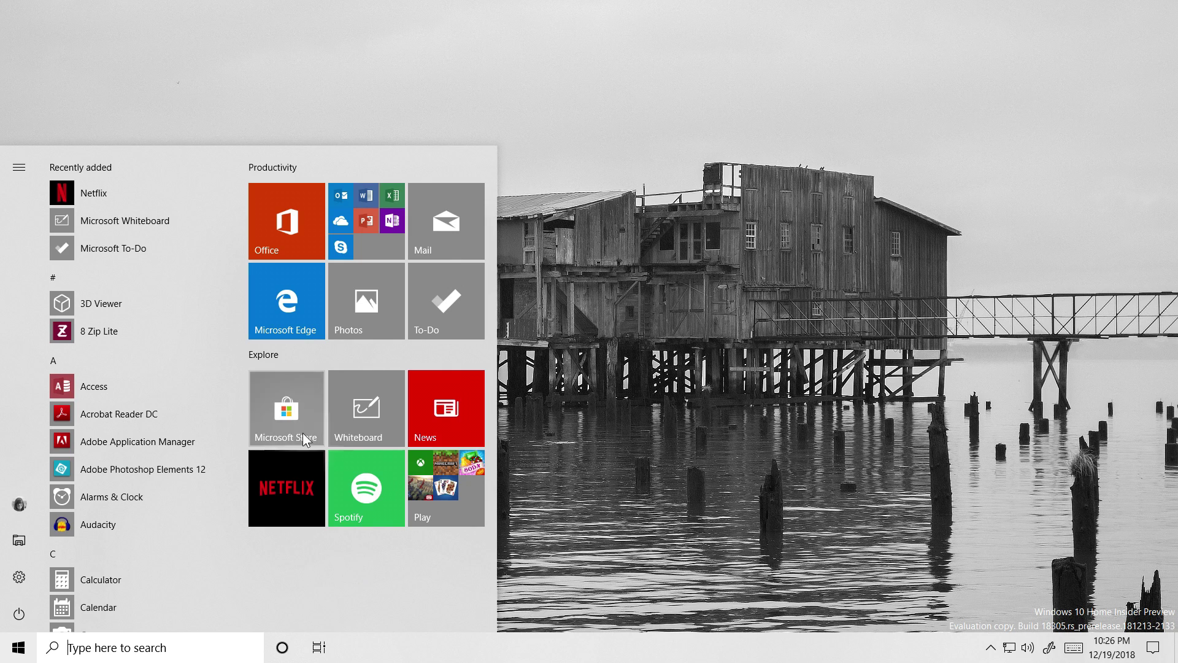
Step: Unpin the entire Explore and Productivity tile groups from Start
{"action": "right_click", "coordinate": [272, 356]}
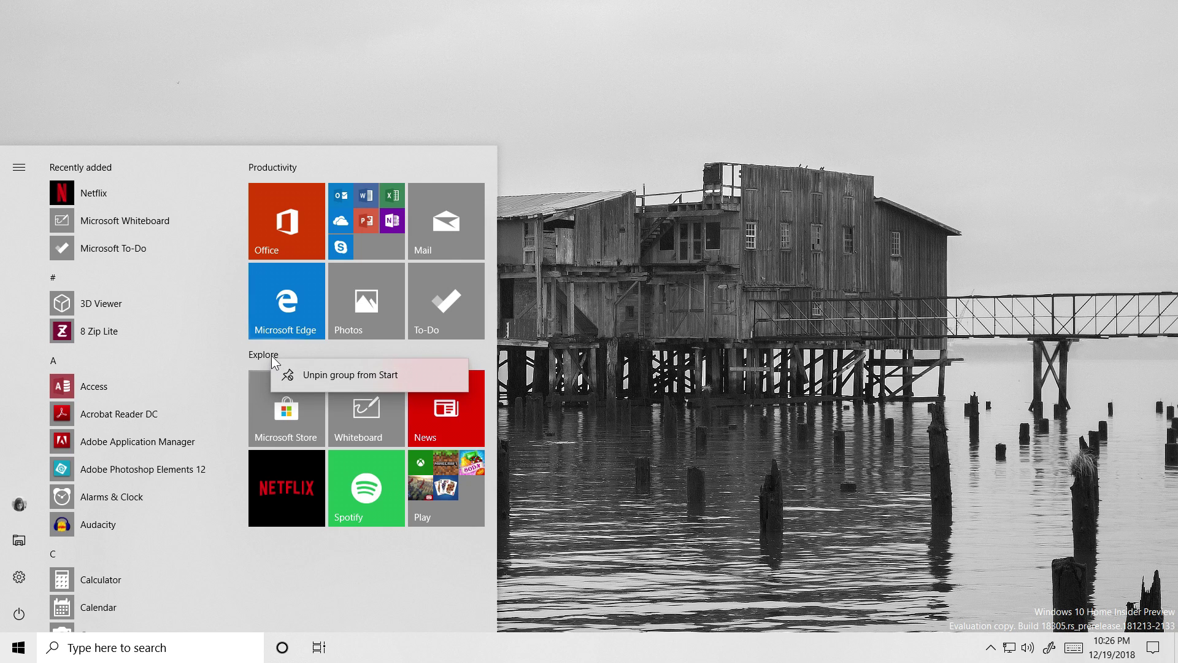
{"action": "left_click", "coordinate": [317, 371]}
{"action": "right_click", "coordinate": [319, 167]}
{"action": "left_click", "coordinate": [322, 194]}
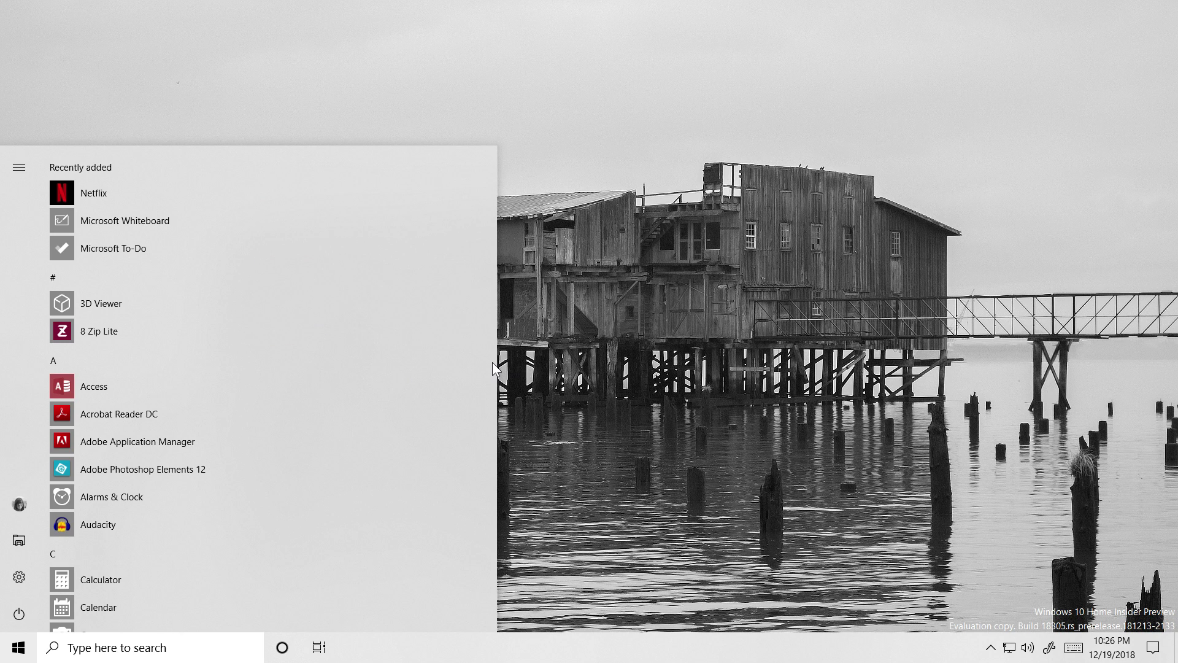
Step: Shrink the Start menu to only the app list and widen it again to include the empty tile area
{"action": "left_click_drag", "start_coordinate": [492, 362], "coordinate": [178, 454]}
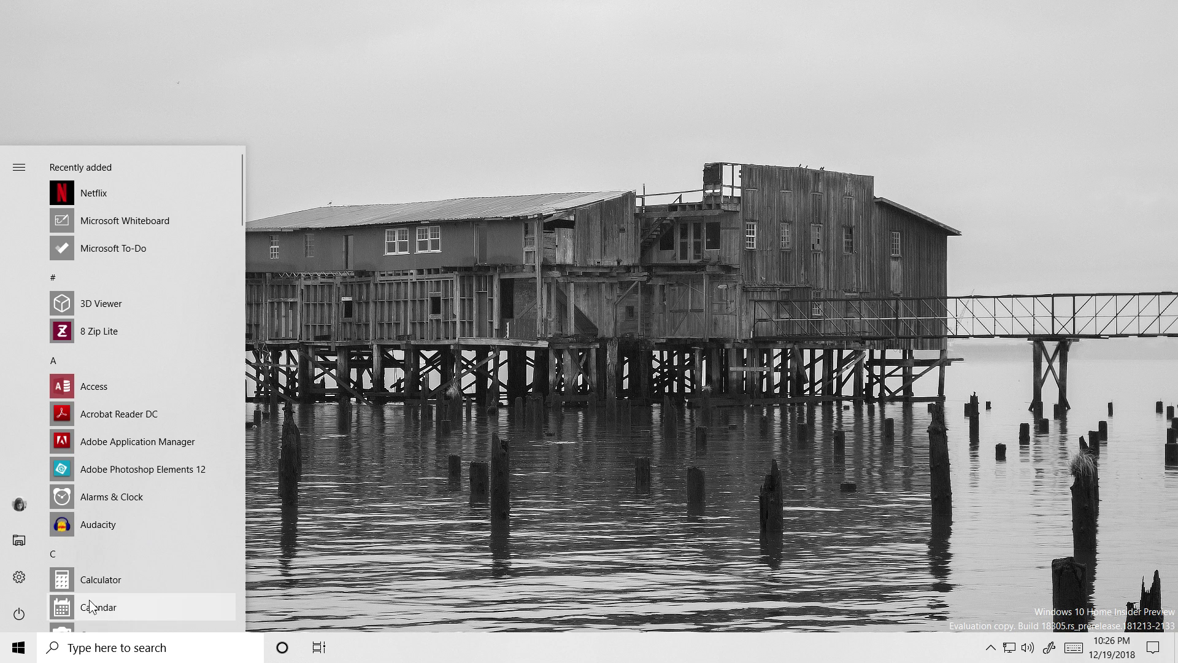
{"action": "left_click", "coordinate": [18, 647]}
{"action": "left_click", "coordinate": [19, 647]}
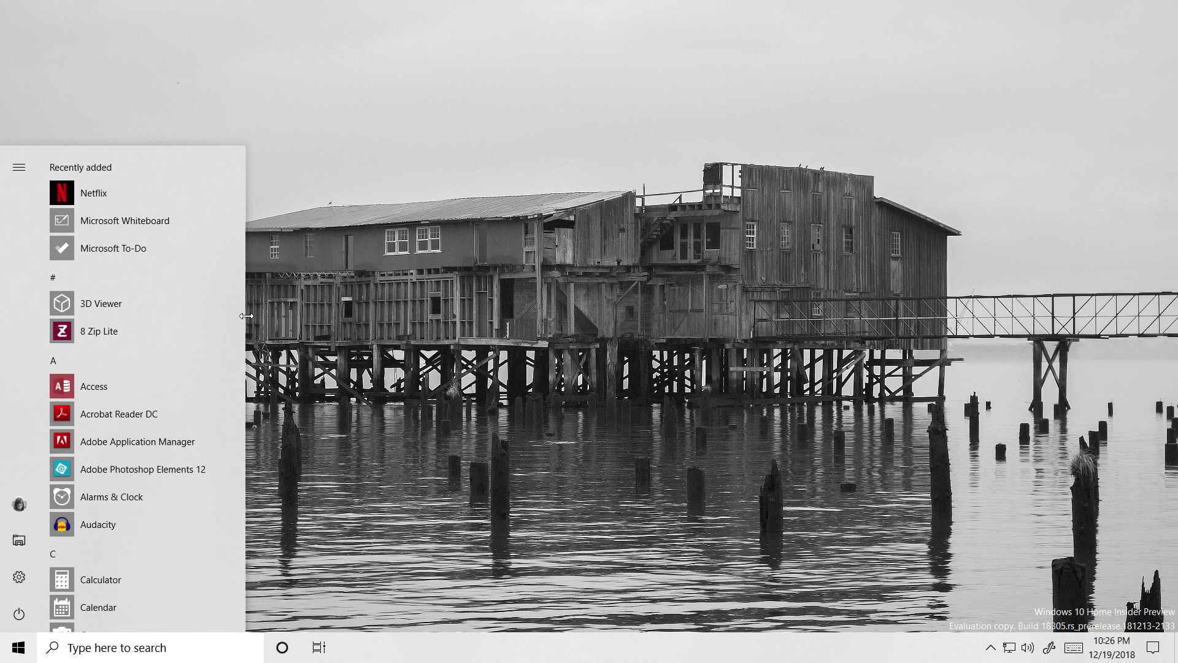
{"action": "left_click_drag", "start_coordinate": [246, 316], "coordinate": [701, 316]}
Step: Pin Feedback Hub from the app list to Start and open the new tile's options
{"action": "scroll", "coordinate": [135, 307], "scroll_direction": "down", "scroll_amount": 10}
{"action": "scroll", "coordinate": [146, 337], "scroll_direction": "down", "scroll_amount": 10}
{"action": "scroll", "coordinate": [146, 337], "scroll_direction": "up", "scroll_amount": 11}
{"action": "scroll", "coordinate": [147, 337], "scroll_direction": "up", "scroll_amount": 10}
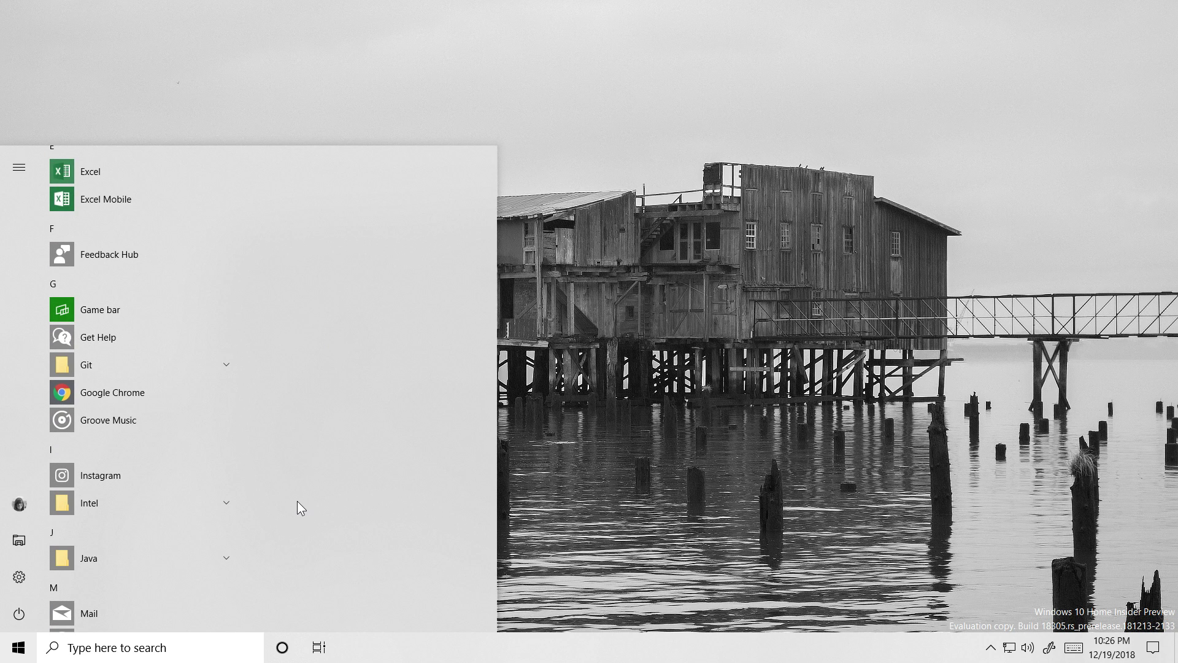
{"action": "right_click", "coordinate": [99, 255]}
{"action": "left_click", "coordinate": [266, 202]}
{"action": "right_click", "coordinate": [291, 221]}
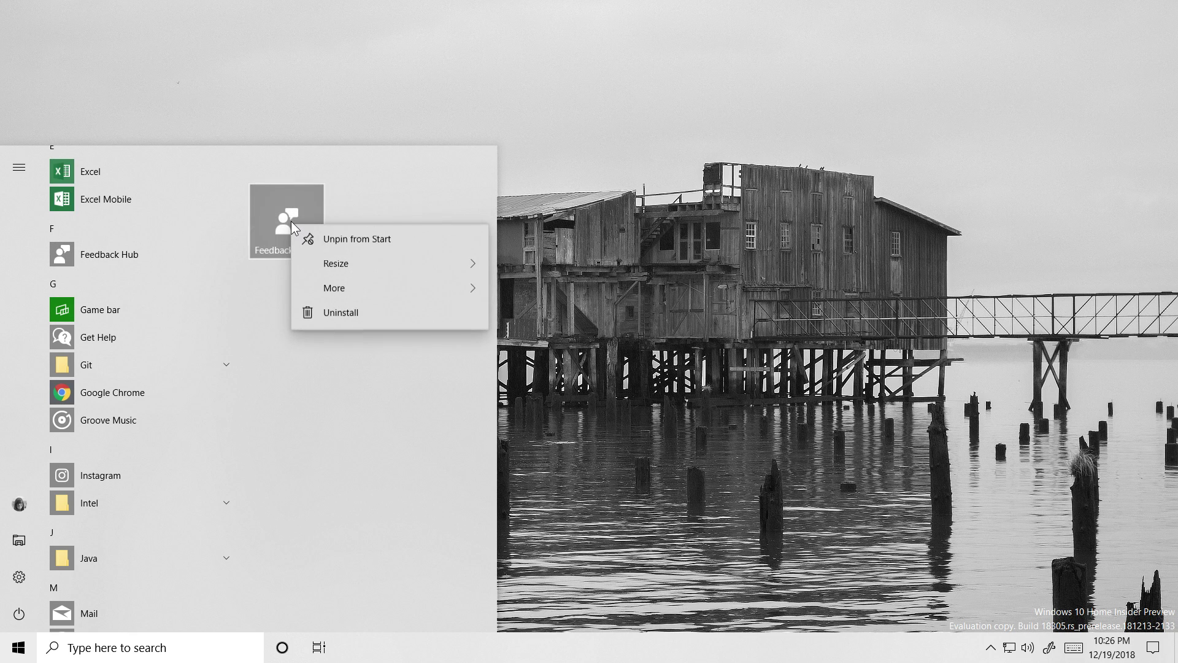
{"action": "mouse_move", "coordinate": [345, 292]}
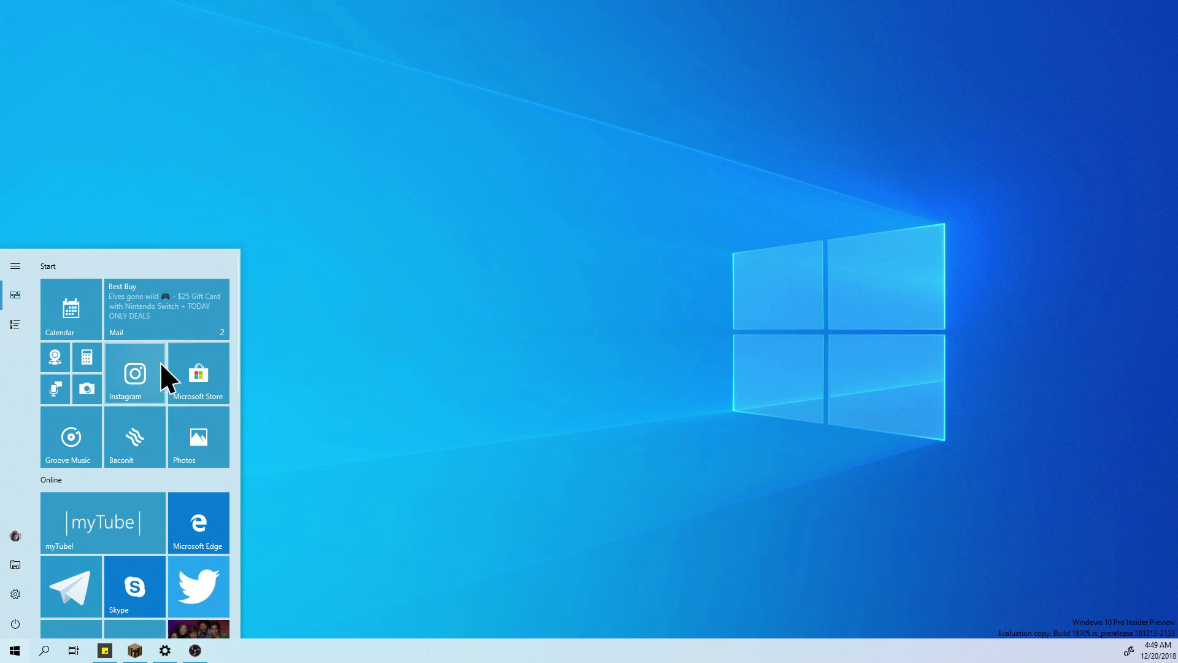
Step: Examine the resize and additional options offered for the Mail, Instagram and Microsoft Store tiles
{"action": "right_click", "coordinate": [177, 321]}
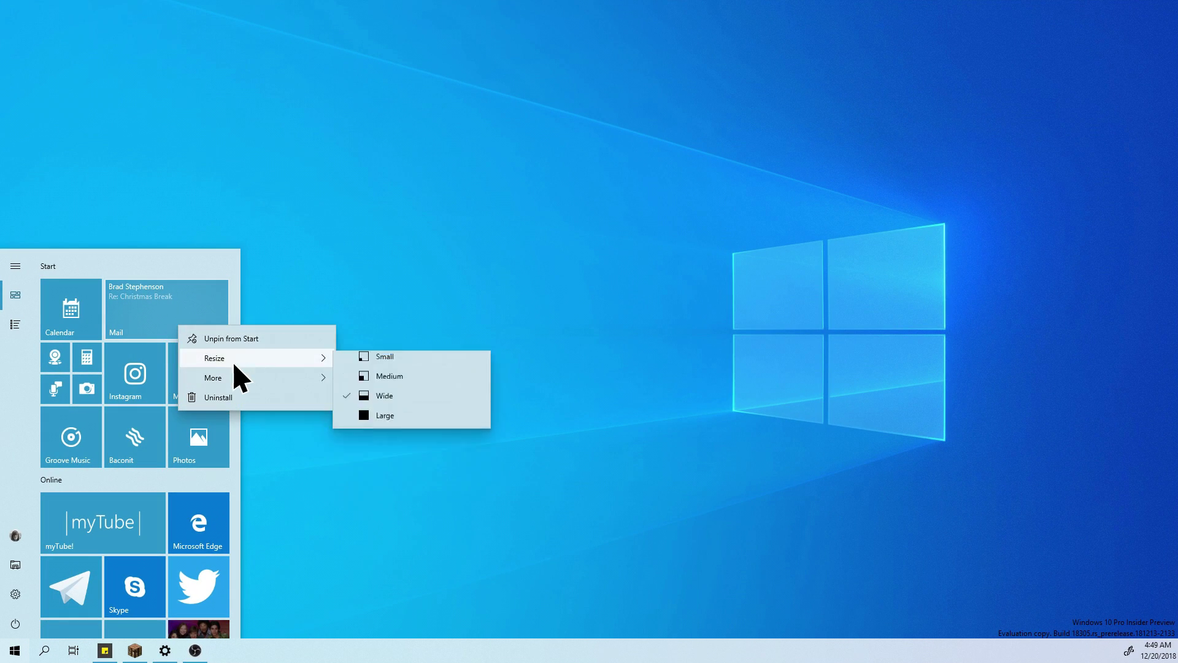
{"action": "left_click", "coordinate": [159, 377]}
{"action": "right_click", "coordinate": [153, 366]}
{"action": "right_click", "coordinate": [204, 366]}
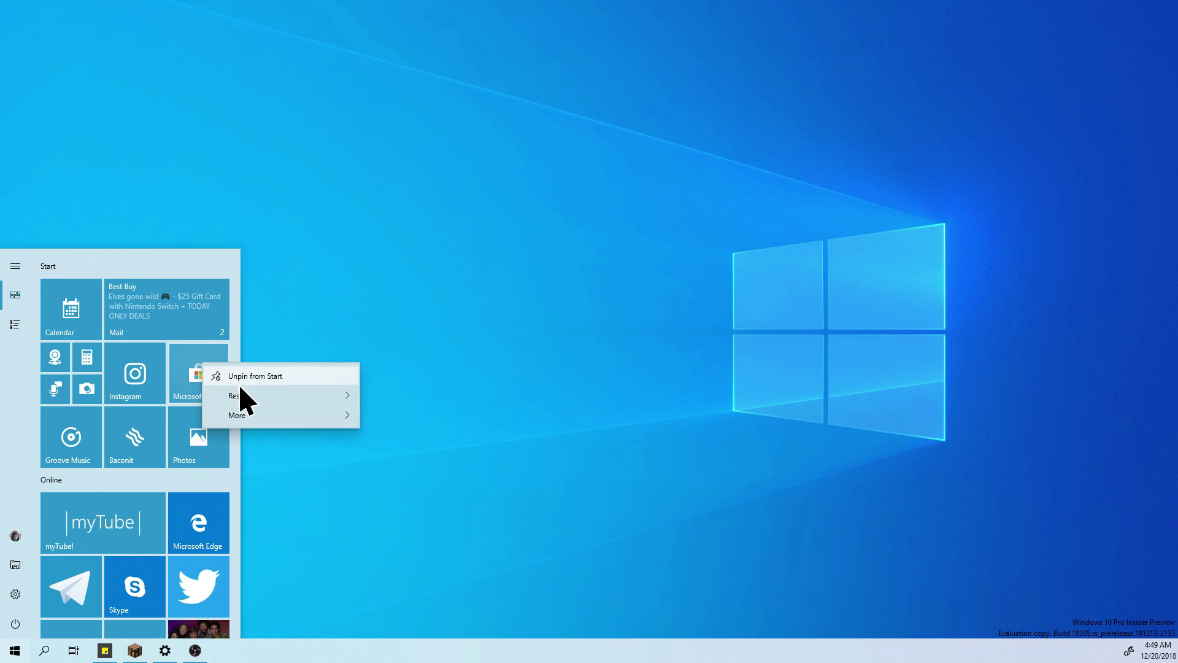
{"action": "mouse_move", "coordinate": [242, 392]}
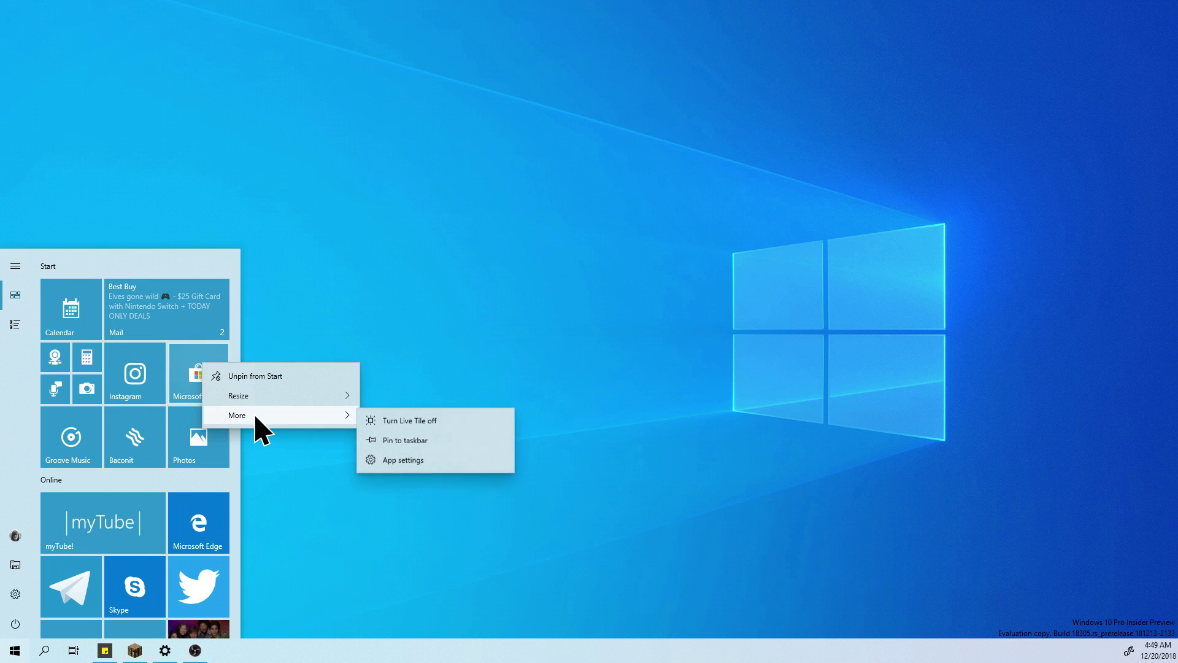
{"action": "right_click", "coordinate": [210, 321]}
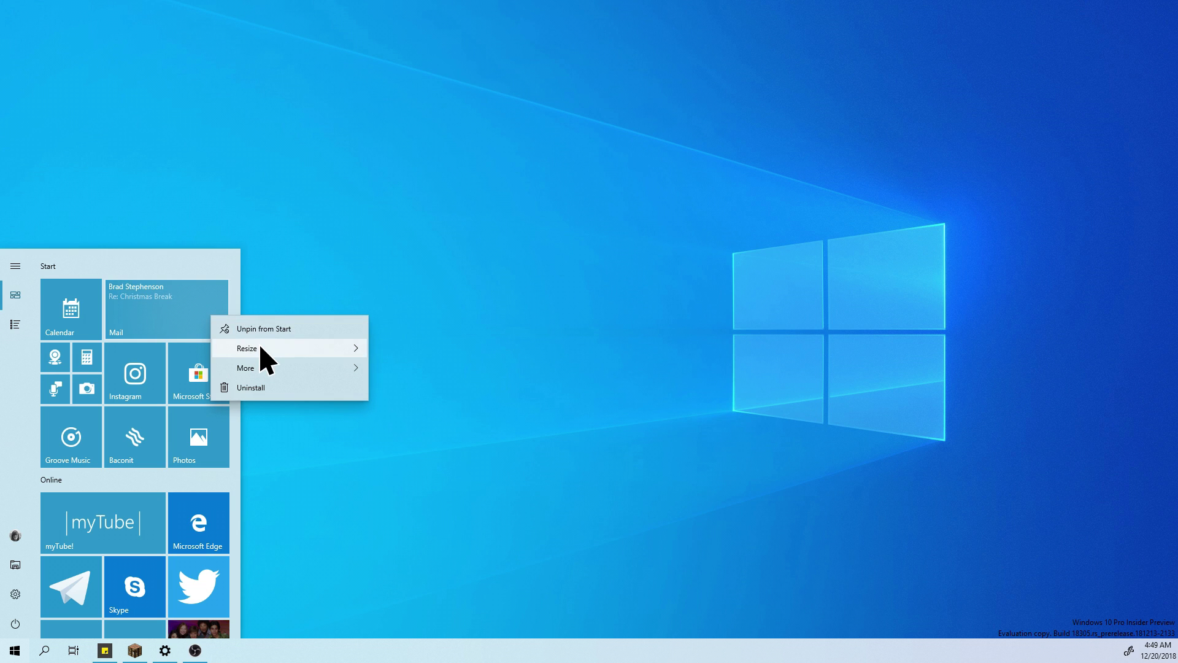
{"action": "mouse_move", "coordinate": [260, 348]}
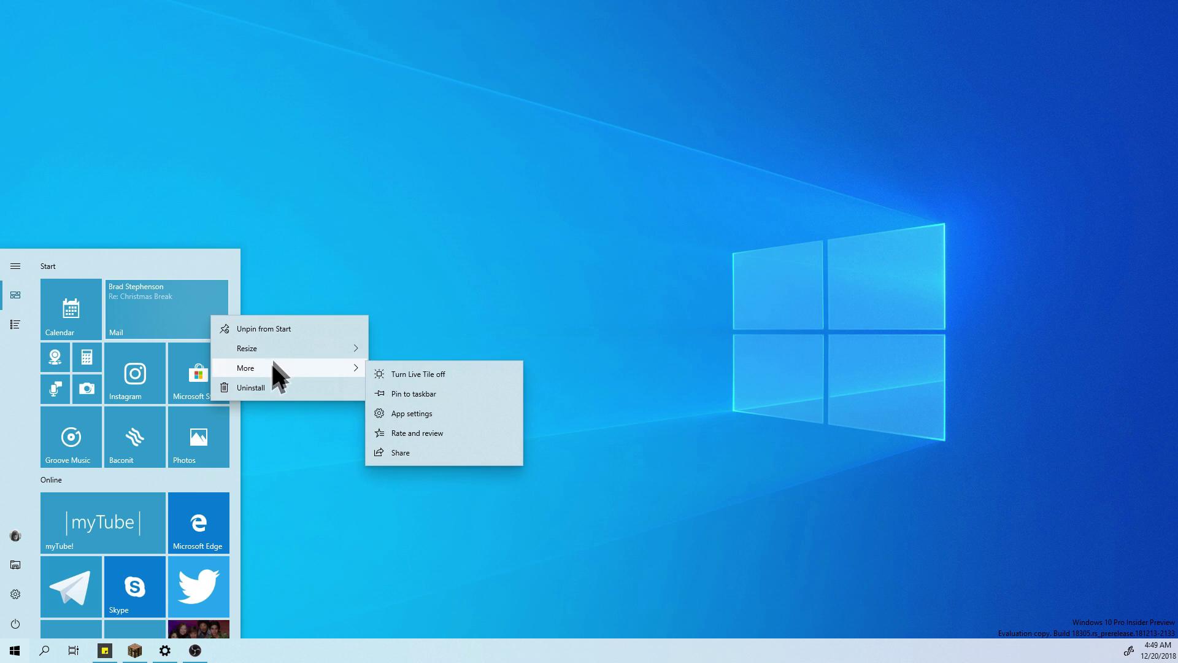
{"action": "left_click", "coordinate": [481, 314]}
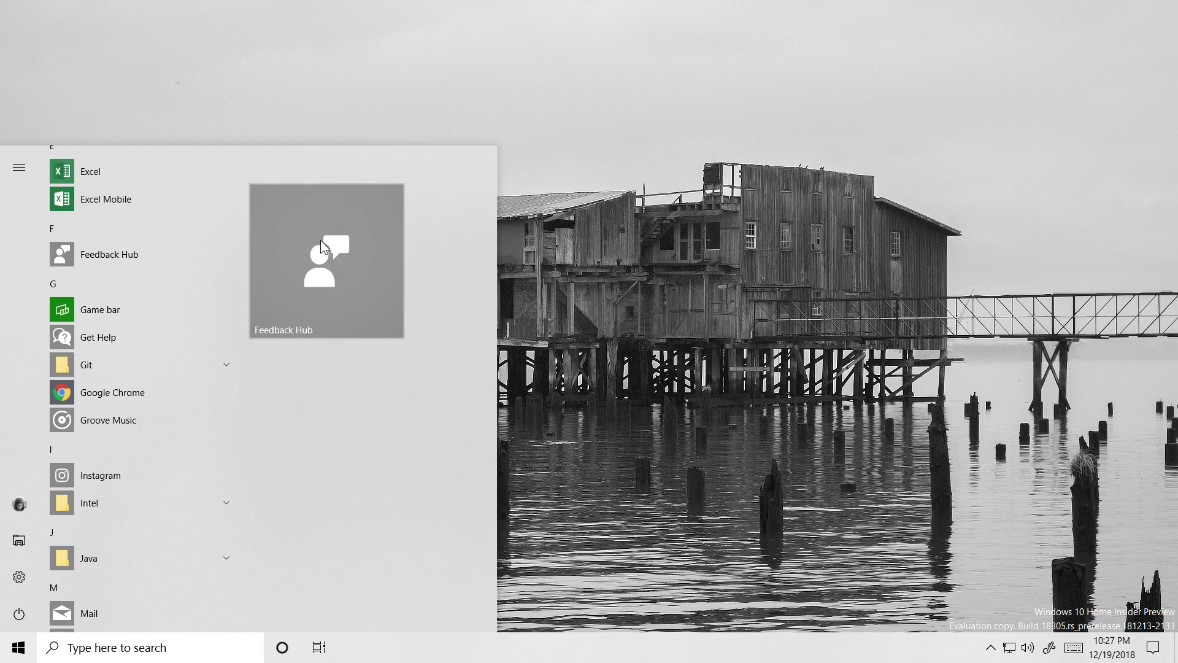
Step: Name the tile group containing the Feedback Hub tile "feedback hub"
{"action": "left_click", "coordinate": [274, 173]}
{"action": "type", "text": "feedbacl"}
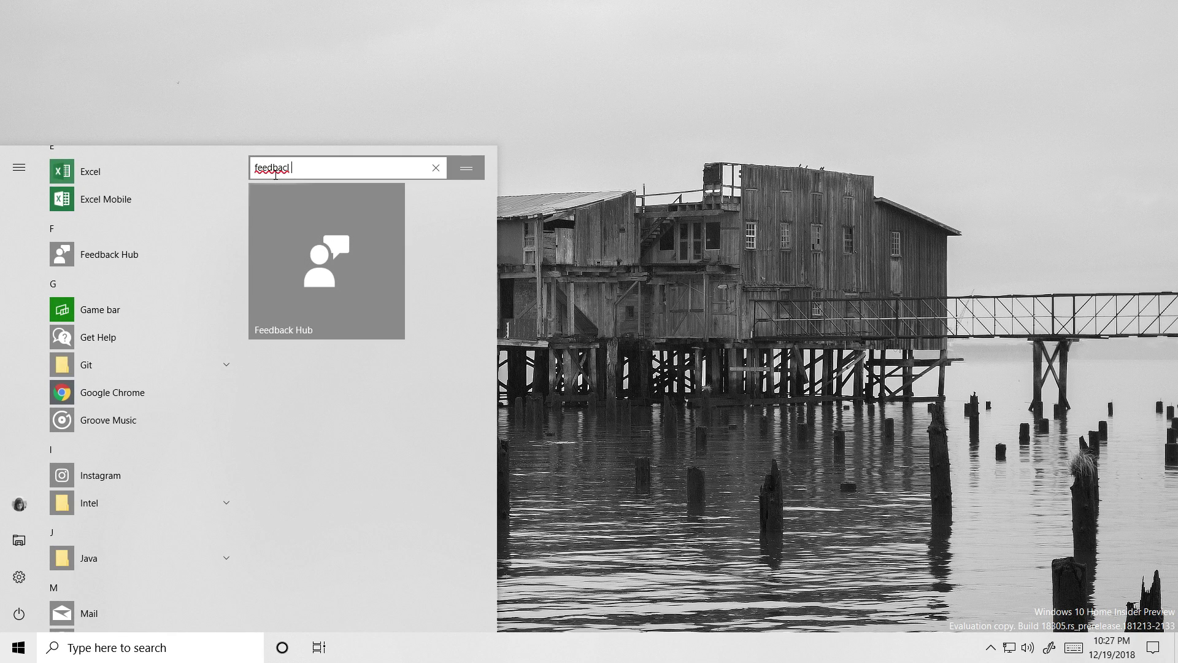
{"action": "key", "text": "BackSpace"}
{"action": "key", "text": "BackSpace"}
{"action": "type", "text": "k hub"}
{"action": "key", "text": "Return"}
Step: Jump to the O section of the app list and pin Office to Start
{"action": "scroll", "coordinate": [135, 378], "scroll_direction": "up", "scroll_amount": 10}
{"action": "scroll", "coordinate": [131, 290], "scroll_direction": "down", "scroll_amount": 10}
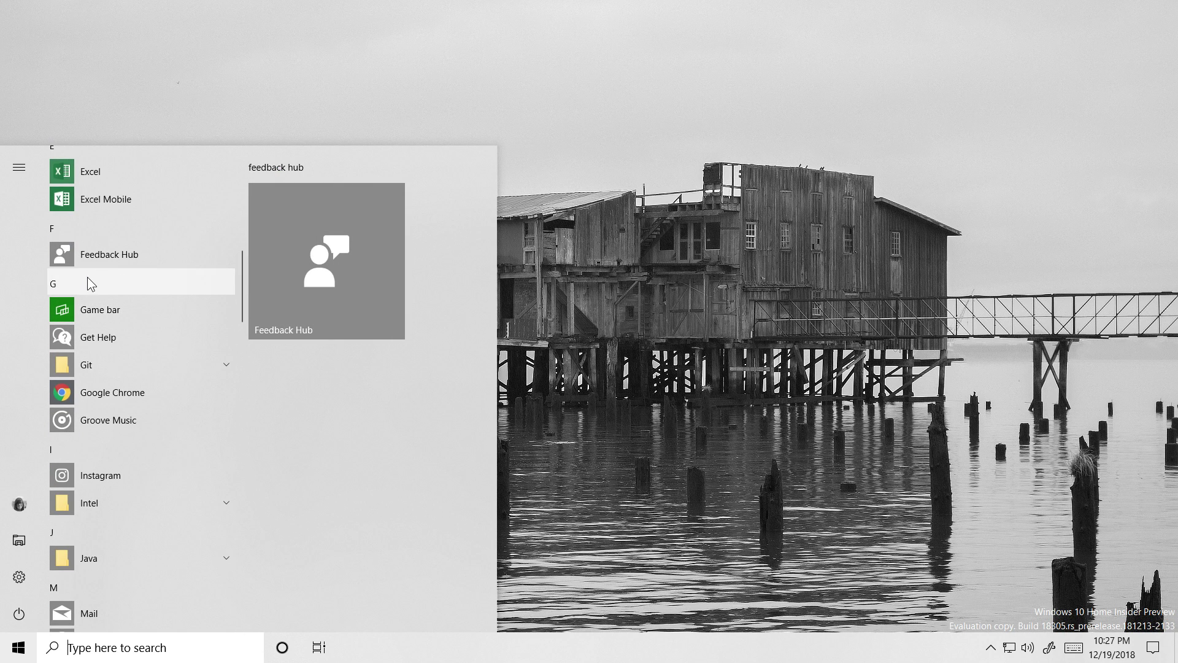
{"action": "left_click", "coordinate": [89, 276]}
{"action": "left_click", "coordinate": [131, 411]}
{"action": "right_click", "coordinate": [69, 227]}
{"action": "left_click", "coordinate": [69, 229]}
Step: Resize the Office tile to Large and move it above the feedback hub group, leaving its own group unnamed
{"action": "right_click", "coordinate": [297, 416]}
{"action": "mouse_move", "coordinate": [347, 459]}
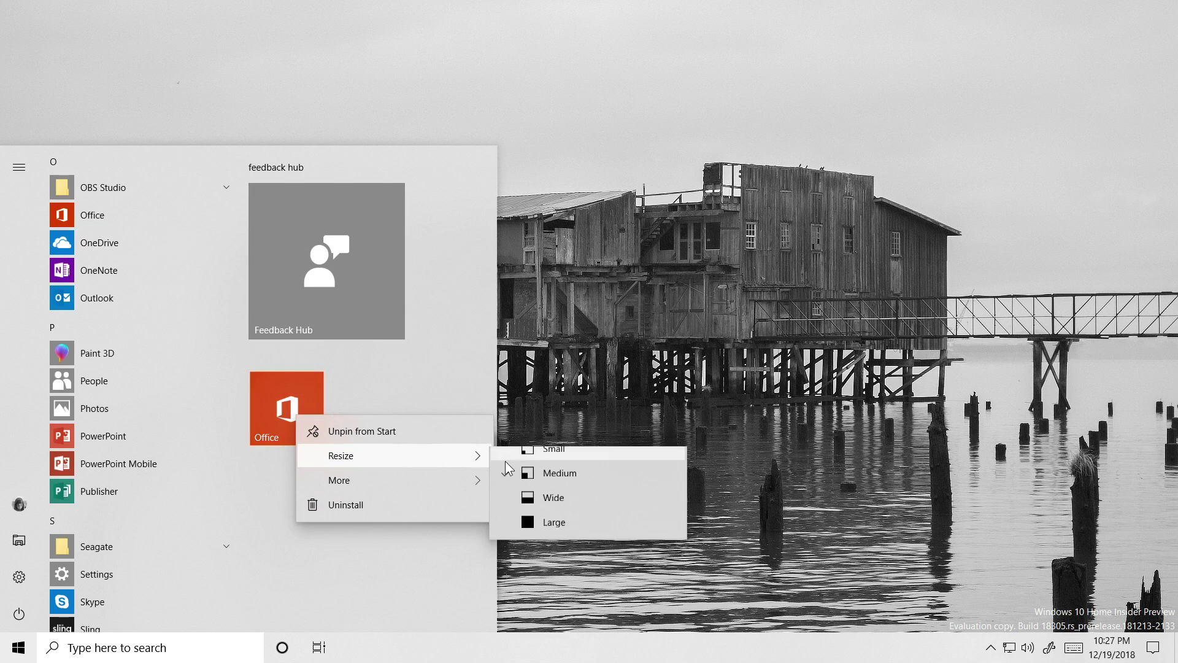
{"action": "left_click", "coordinate": [554, 521]}
{"action": "left_click_drag", "start_coordinate": [323, 481], "coordinate": [289, 185]}
{"action": "left_click", "coordinate": [285, 172]}
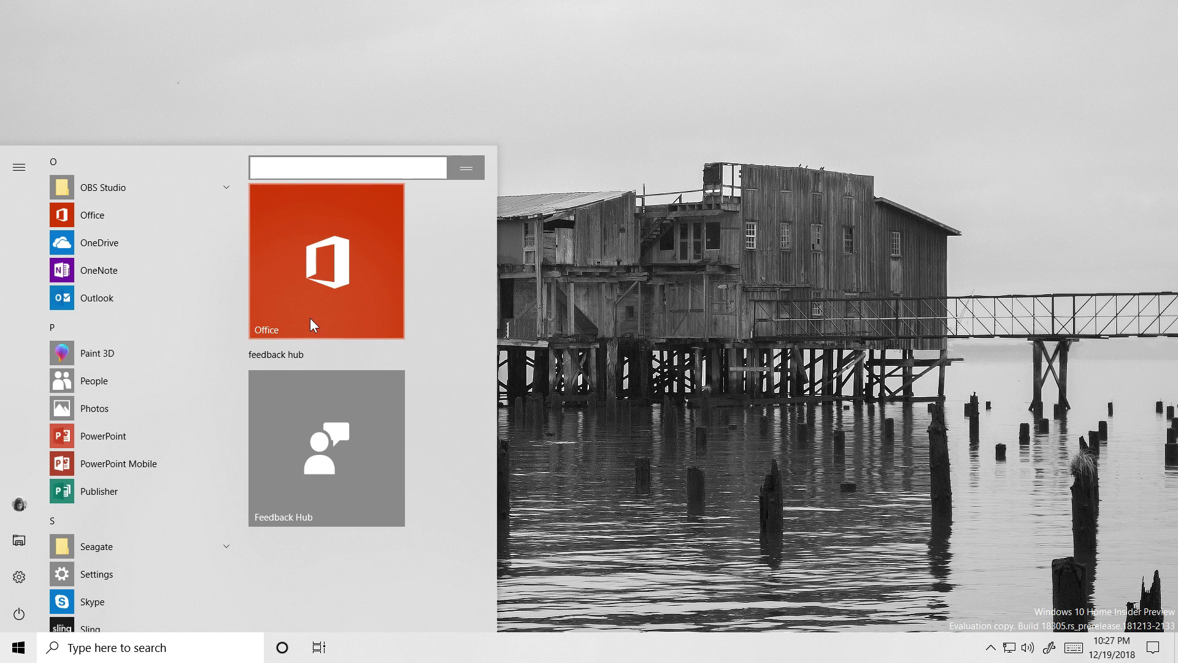
Step: Launch Office from its tile, look through its apps and recent documents, and close it
{"action": "left_click", "coordinate": [319, 286]}
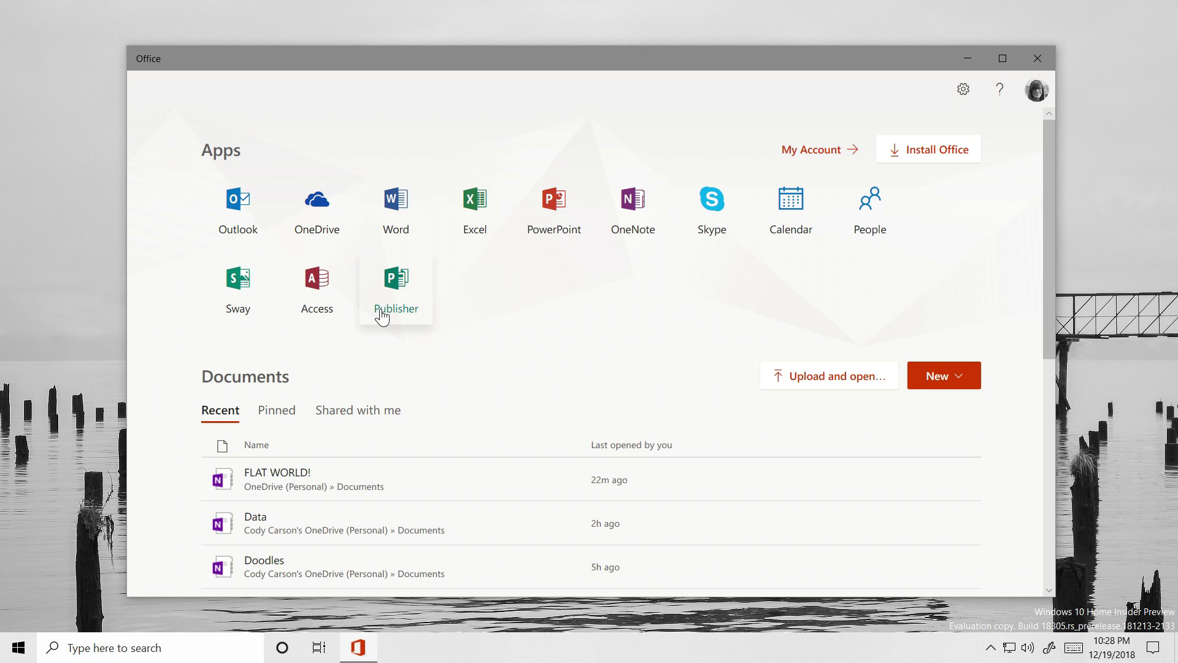
{"action": "scroll", "coordinate": [574, 369], "scroll_direction": "down", "scroll_amount": 5}
{"action": "scroll", "coordinate": [574, 369], "scroll_direction": "down", "scroll_amount": 2}
{"action": "scroll", "coordinate": [573, 369], "scroll_direction": "up", "scroll_amount": 7}
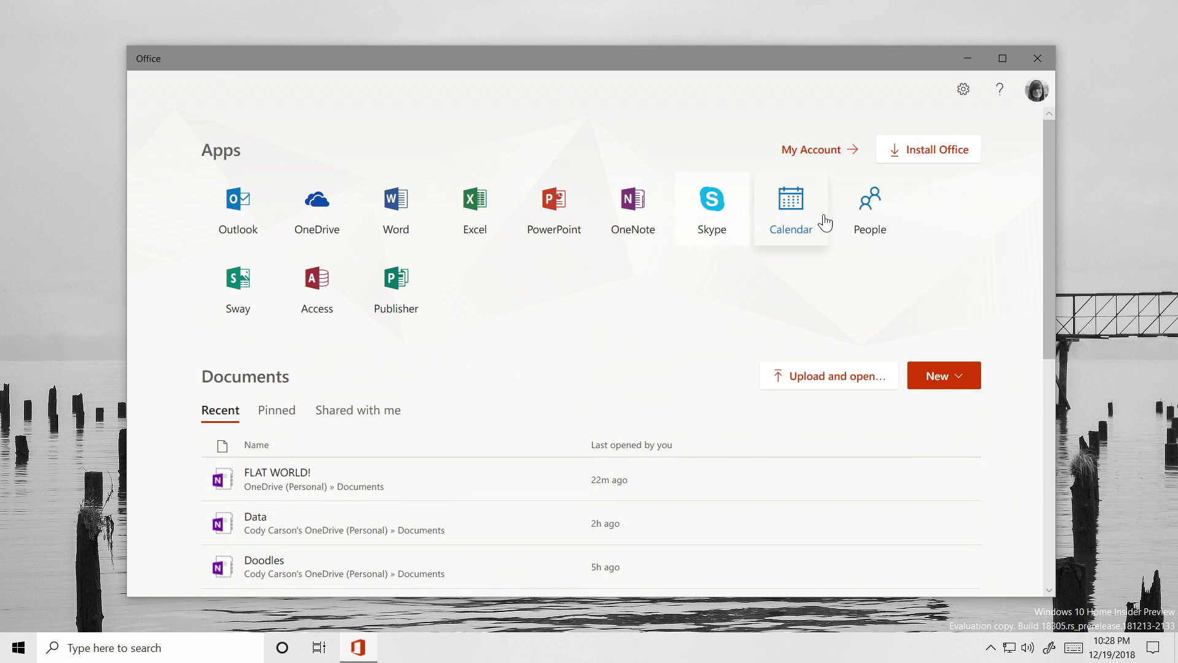
{"action": "scroll", "coordinate": [307, 326], "scroll_direction": "down", "scroll_amount": 4}
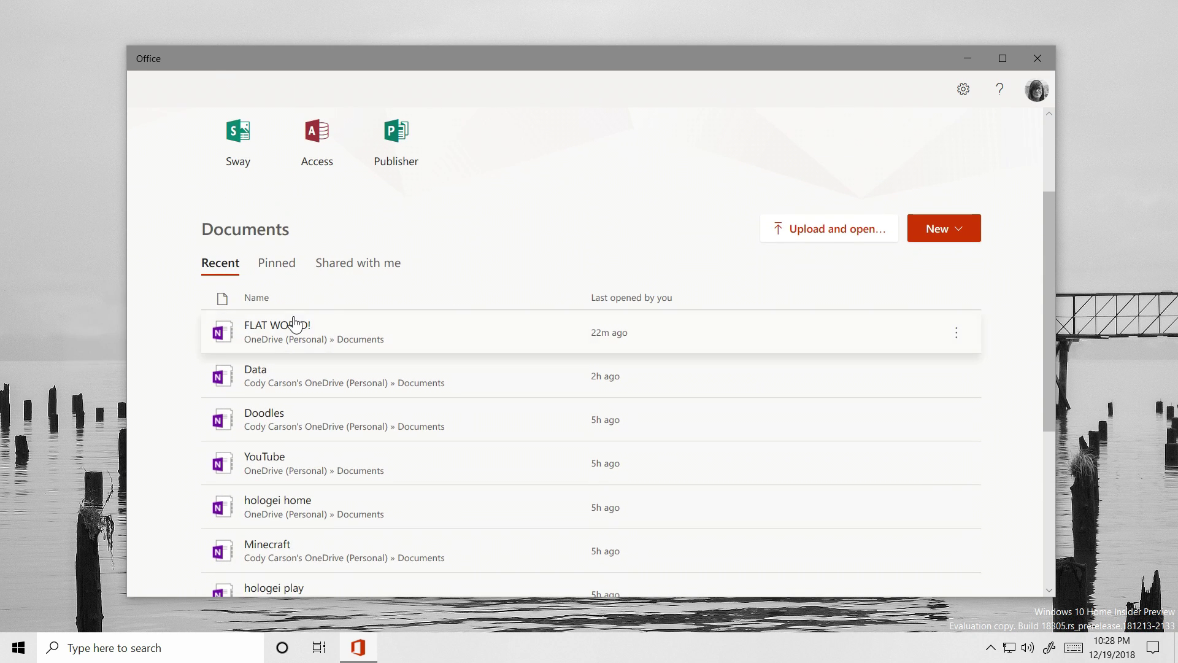
{"action": "scroll", "coordinate": [338, 412], "scroll_direction": "up", "scroll_amount": 4}
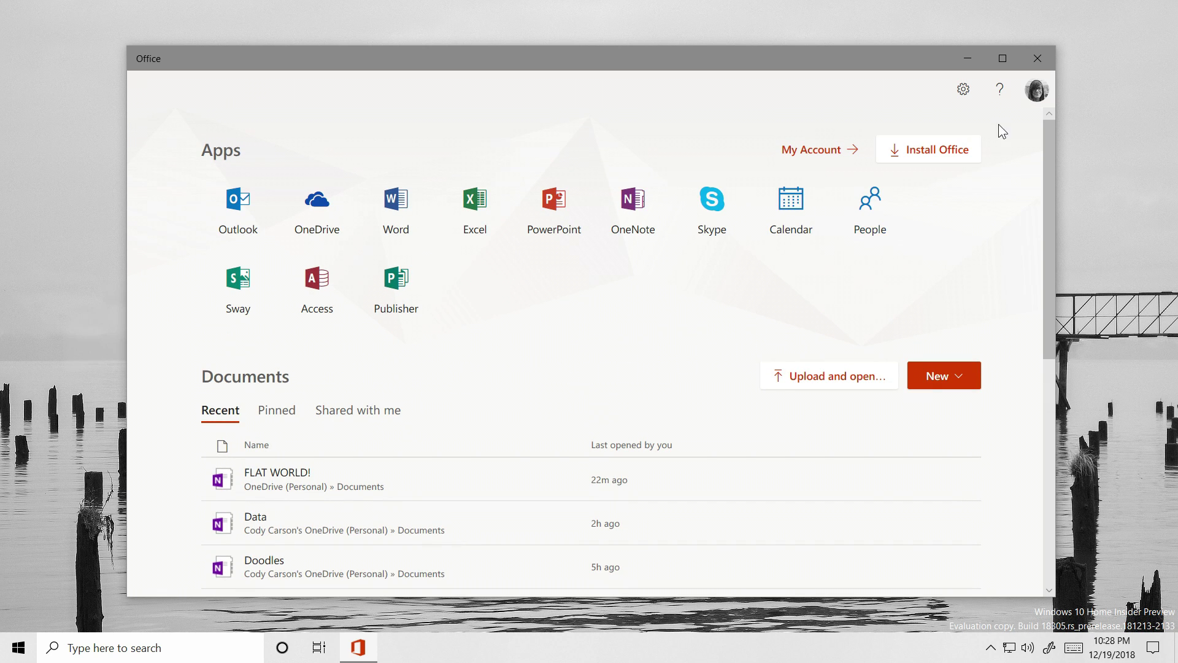
{"action": "left_click", "coordinate": [1046, 57]}
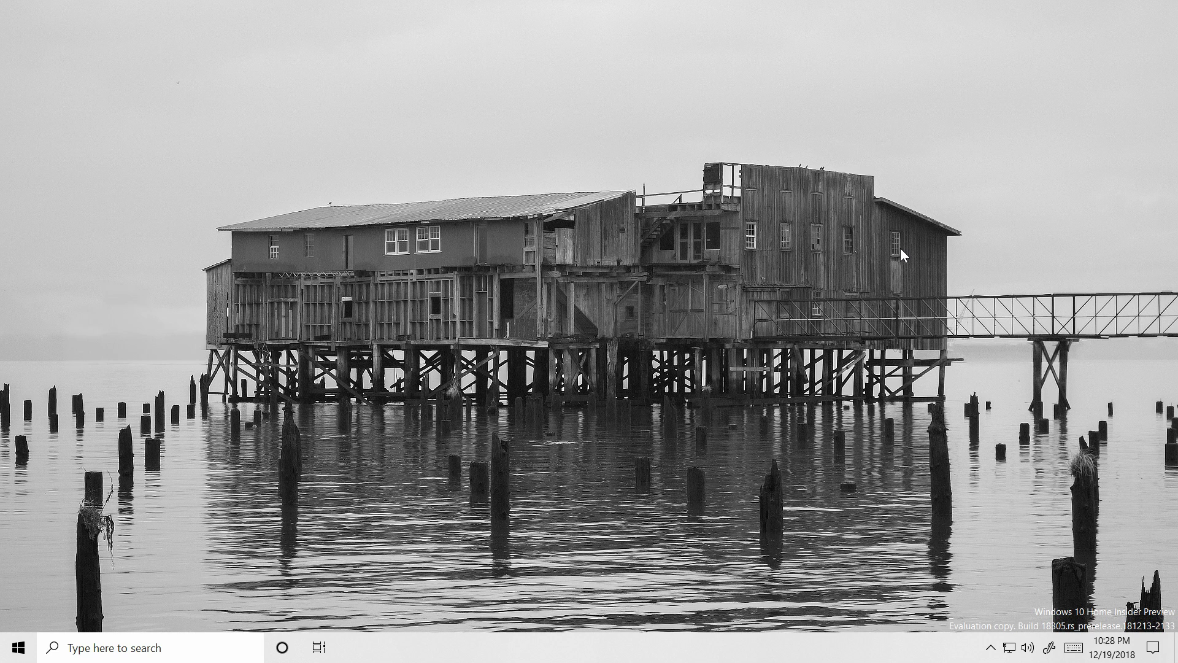
Step: Open Mail from the M section of the Start app list and switch from it to To-Do
{"action": "left_click", "coordinate": [18, 647]}
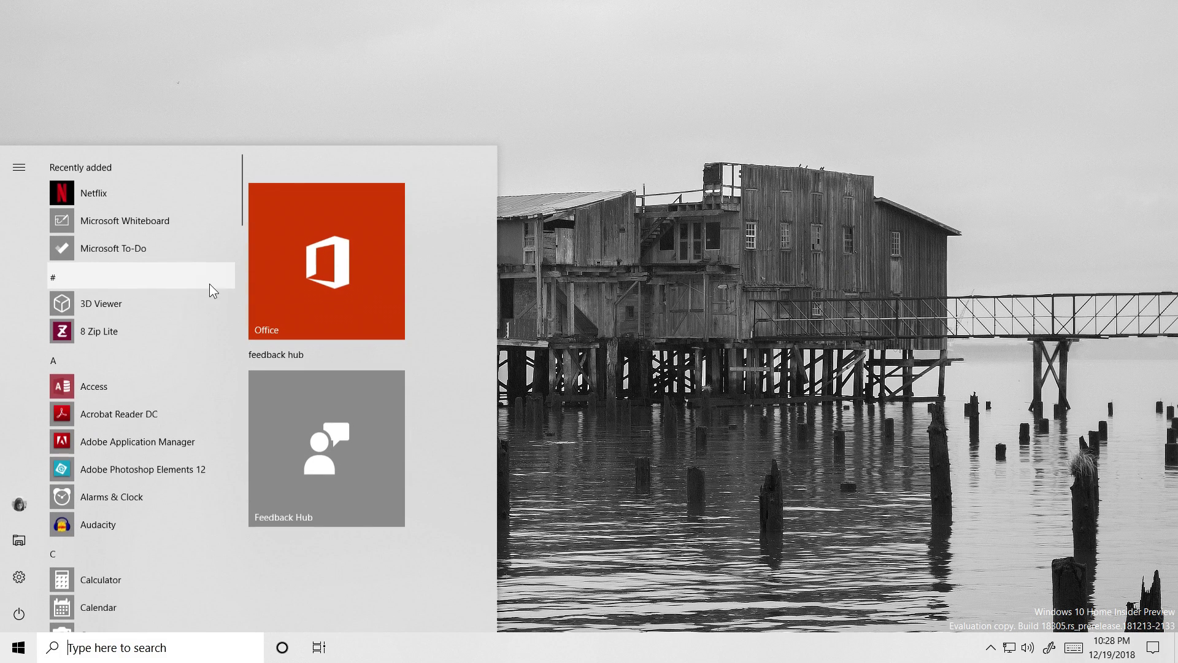
{"action": "left_click", "coordinate": [108, 274]}
{"action": "left_click", "coordinate": [198, 369]}
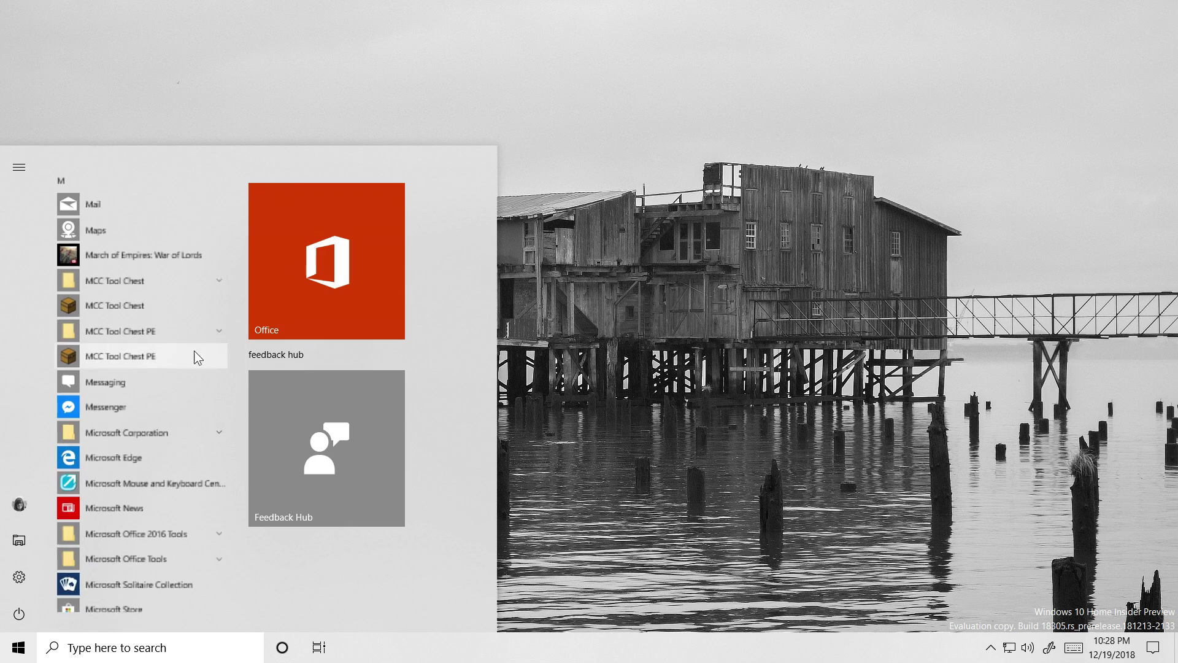
{"action": "left_click", "coordinate": [122, 189]}
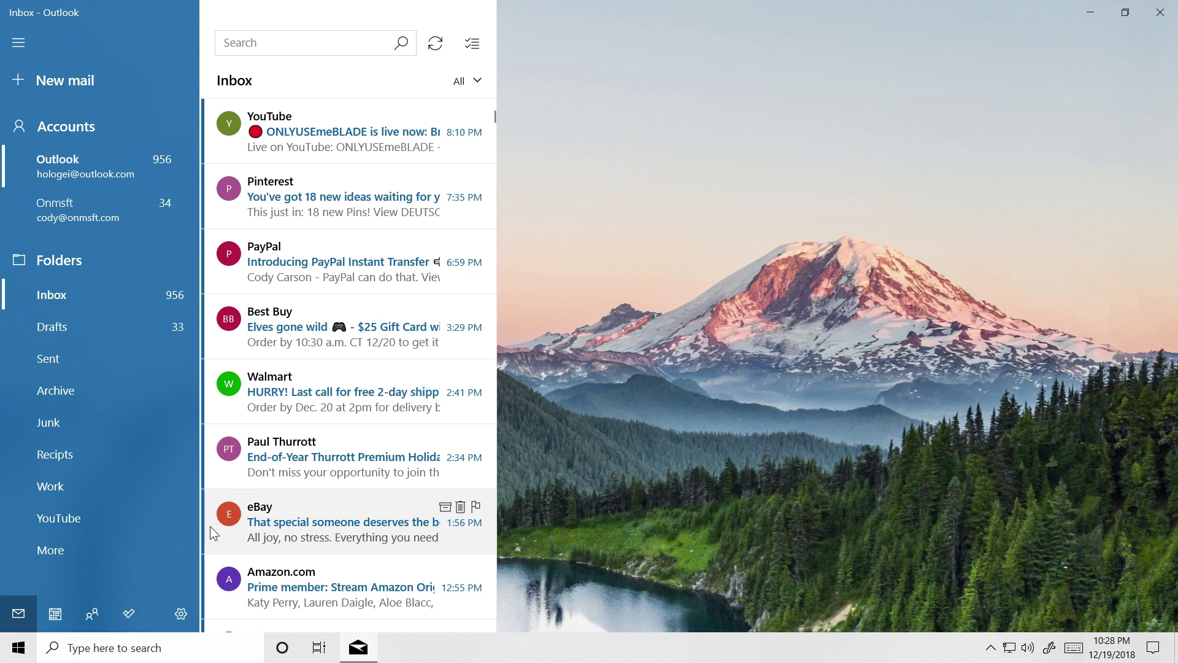
{"action": "left_click", "coordinate": [135, 618]}
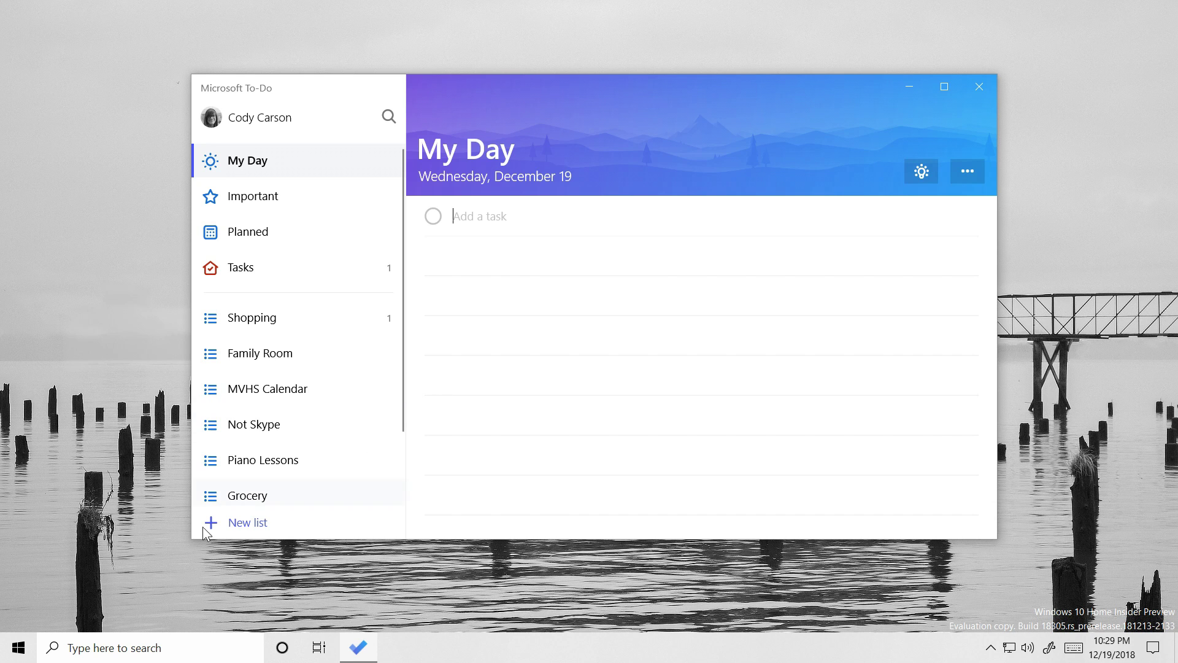
Step: Reopen Mail from Start and use its switch to return to To-Do
{"action": "left_click", "coordinate": [19, 648]}
{"action": "left_click", "coordinate": [102, 270]}
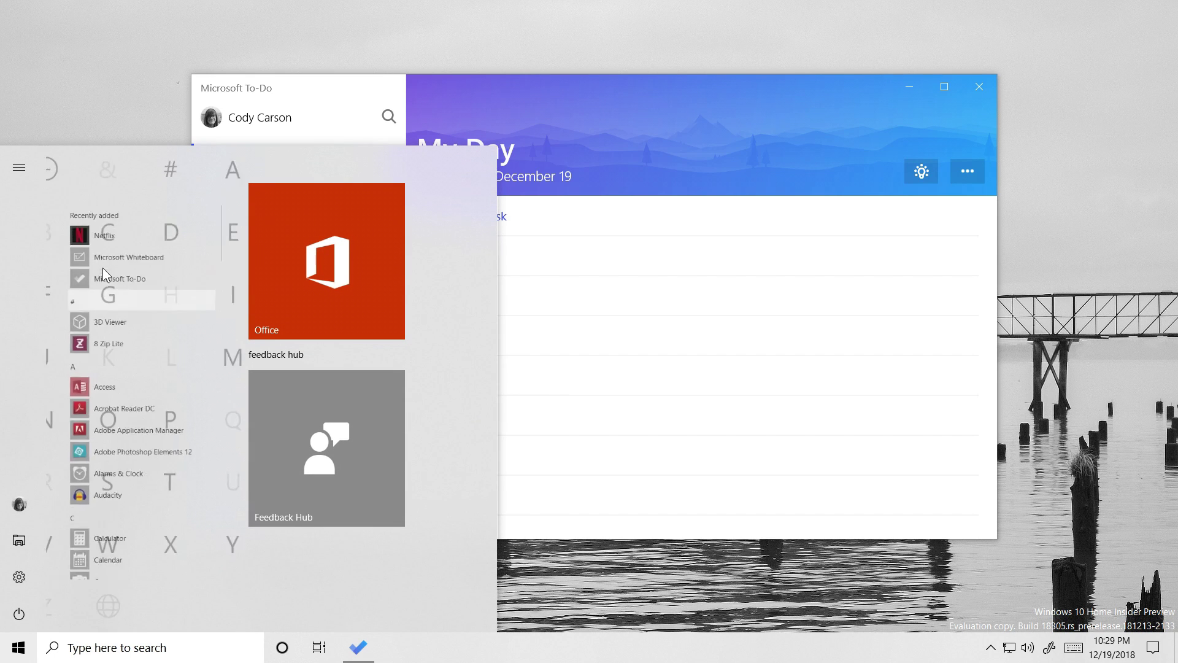
{"action": "left_click", "coordinate": [201, 368]}
{"action": "left_click", "coordinate": [89, 188]}
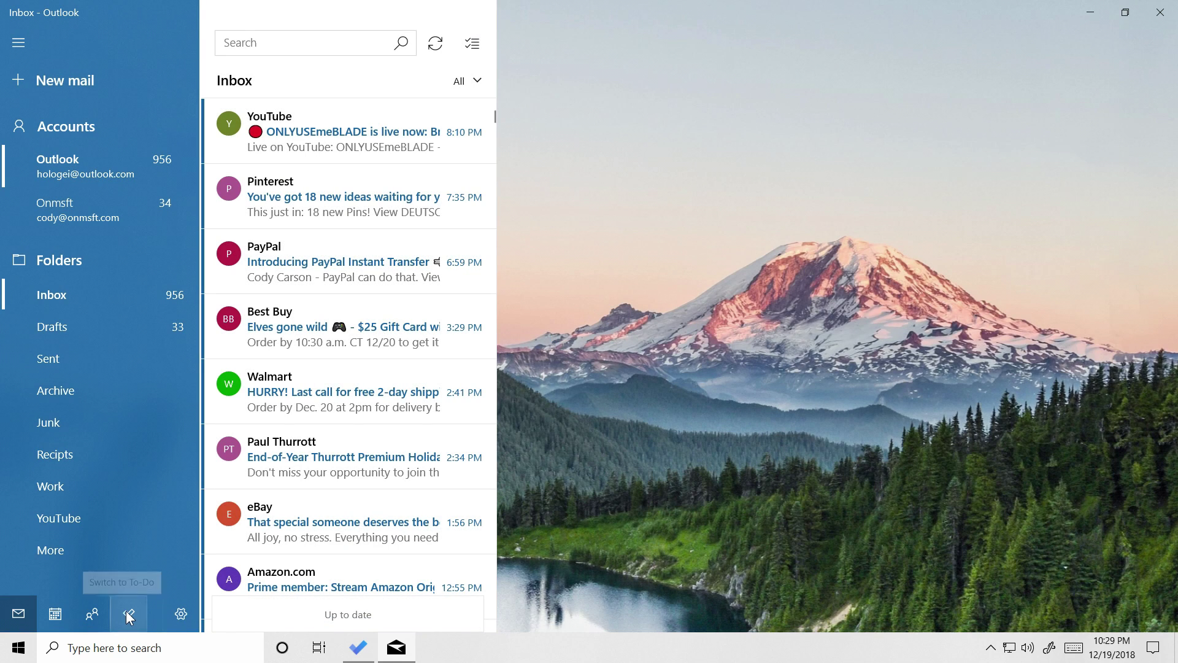
{"action": "left_click", "coordinate": [128, 614]}
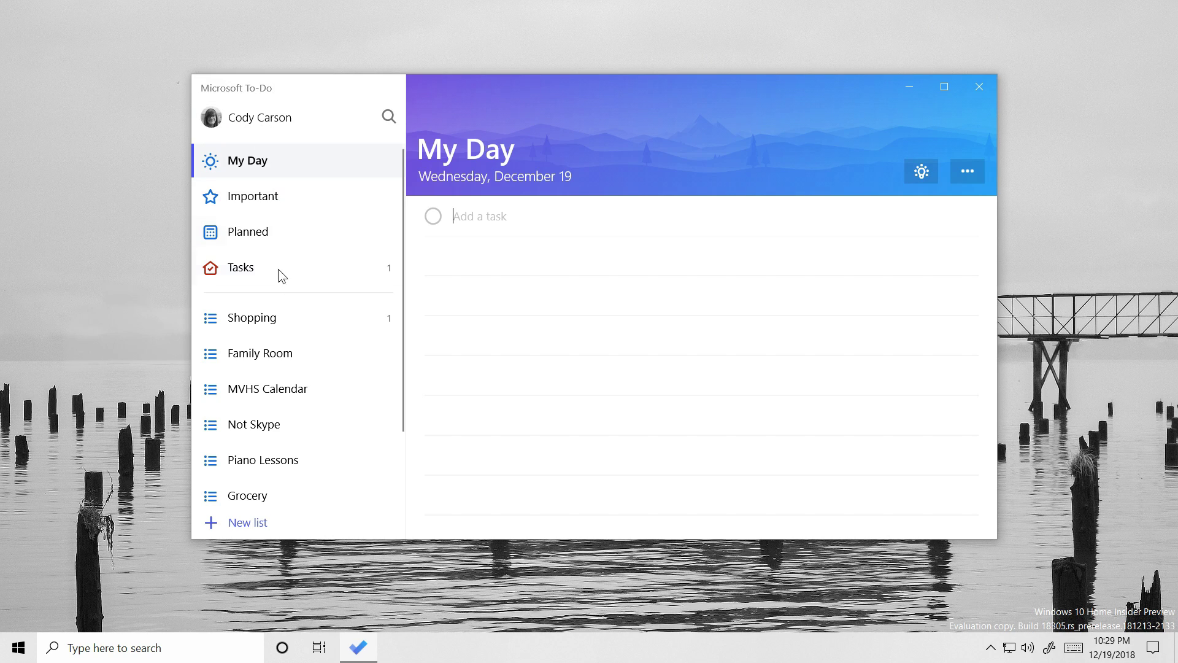
Step: Look through the To-Do lists, and view the connected services among the skills in Cortana's Notebook
{"action": "scroll", "coordinate": [276, 338], "scroll_direction": "down", "scroll_amount": 2}
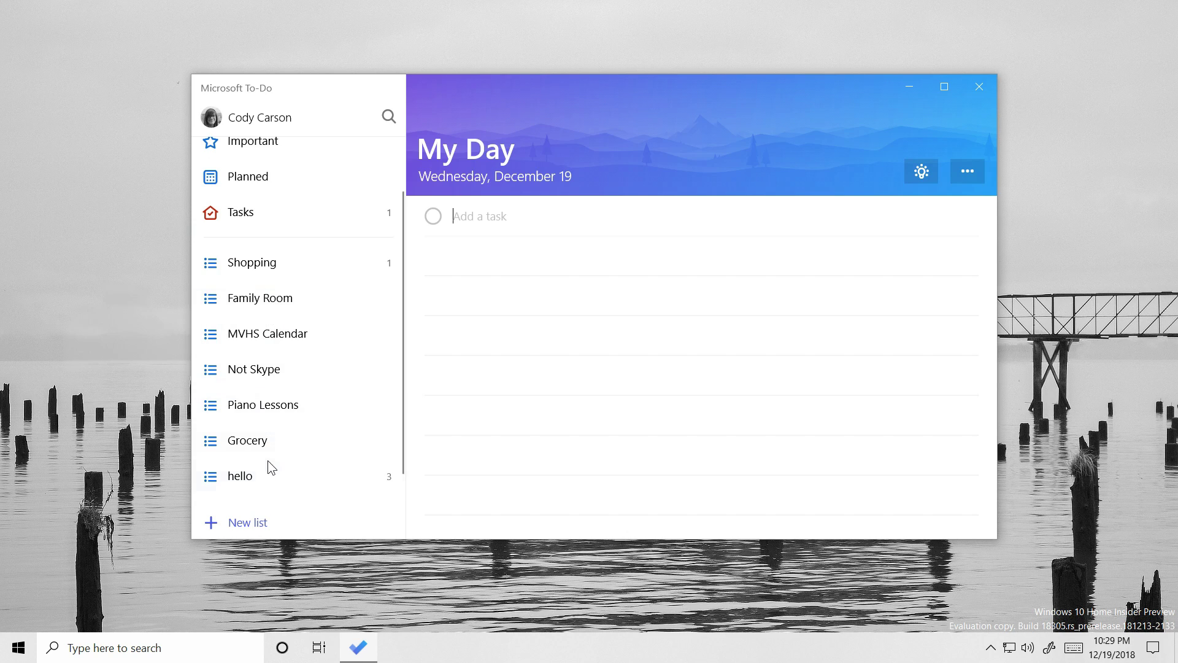
{"action": "scroll", "coordinate": [272, 452], "scroll_direction": "up", "scroll_amount": 2}
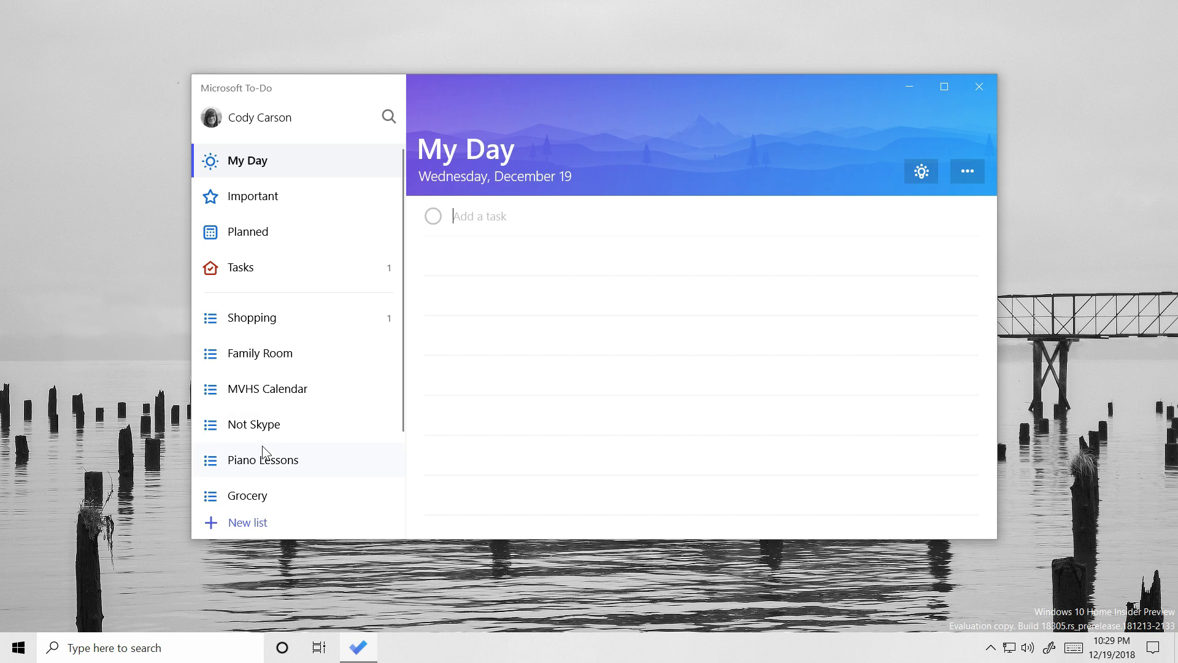
{"action": "left_click", "coordinate": [290, 655]}
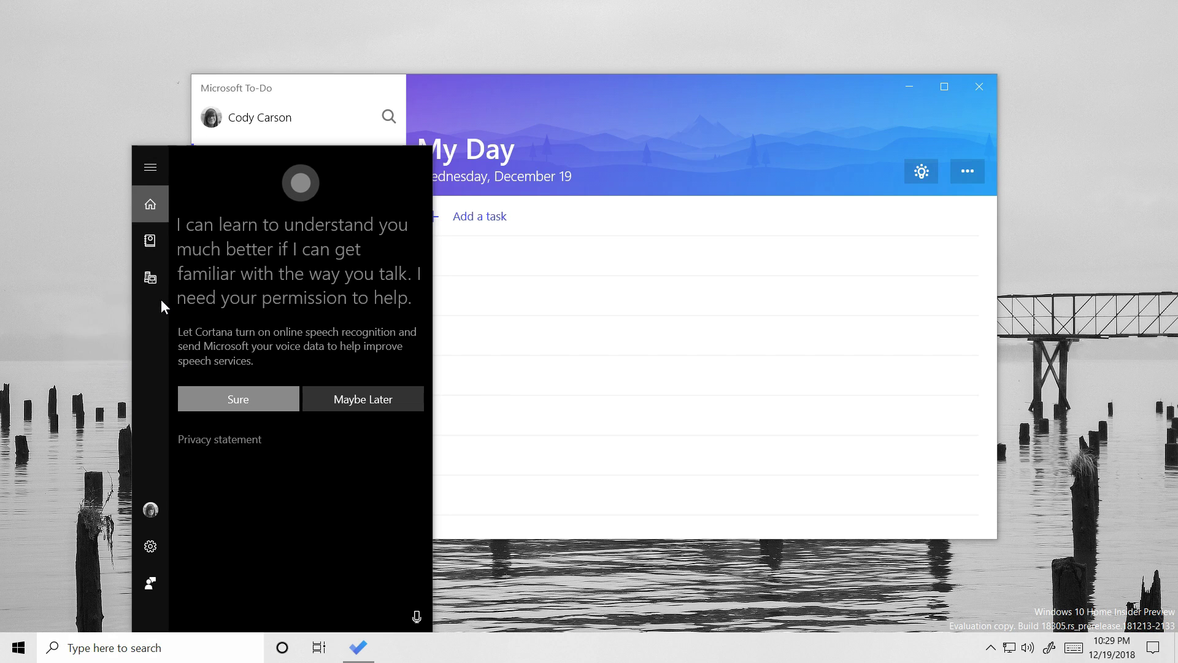
{"action": "left_click", "coordinate": [151, 238]}
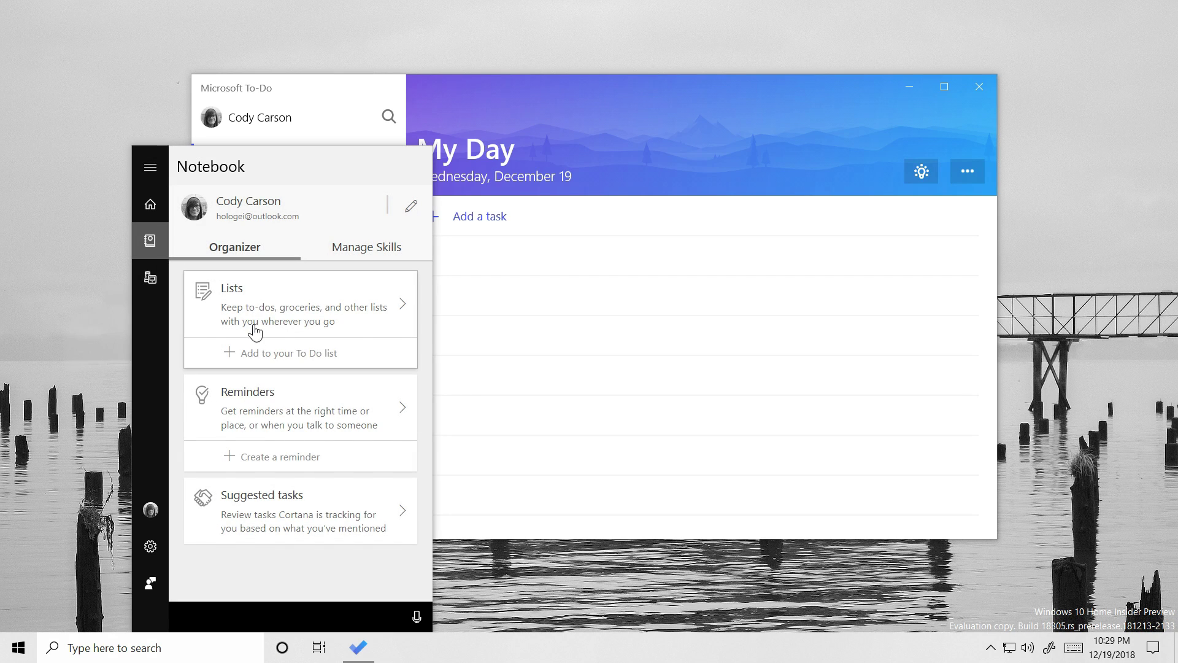
{"action": "left_click", "coordinate": [356, 254]}
{"action": "left_click", "coordinate": [302, 408]}
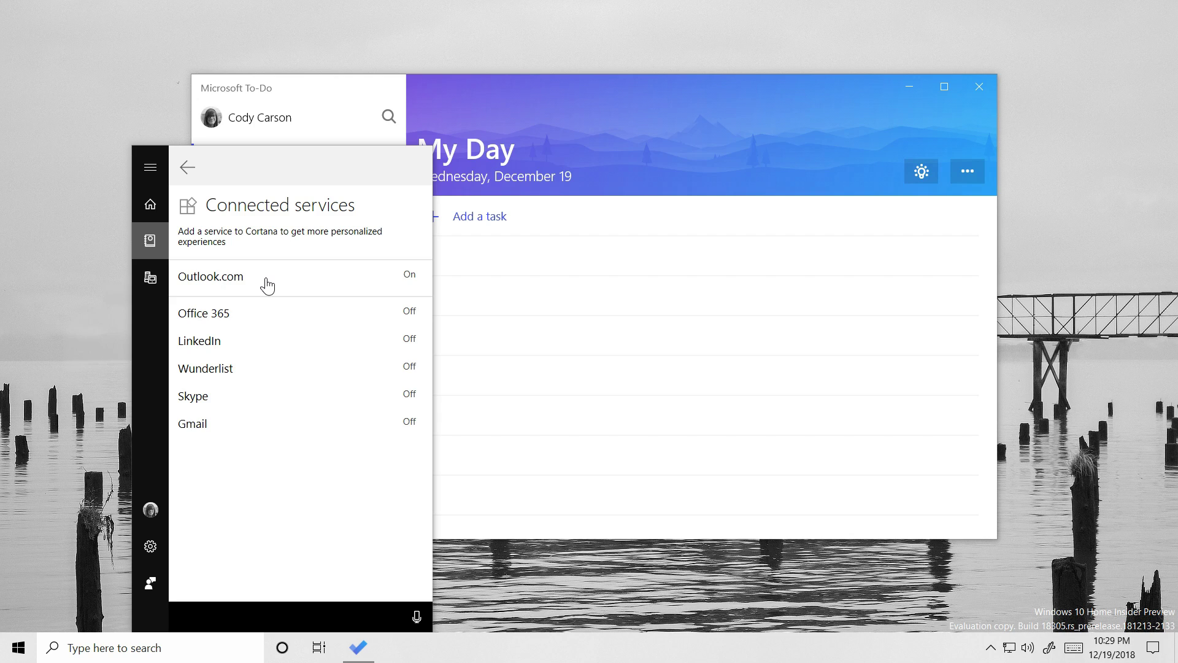
{"action": "left_click", "coordinate": [190, 173]}
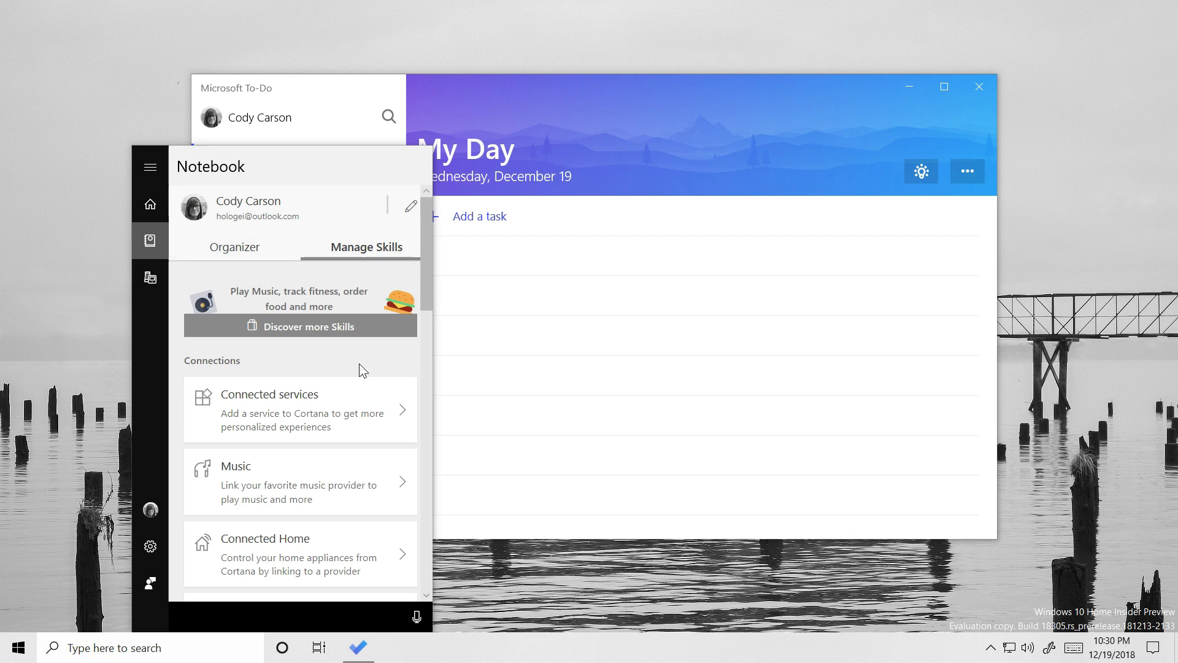
Step: Try to create a timed Cortana reminder from the search request "remind me to set the timer today at 4:40"
{"action": "left_click", "coordinate": [148, 654]}
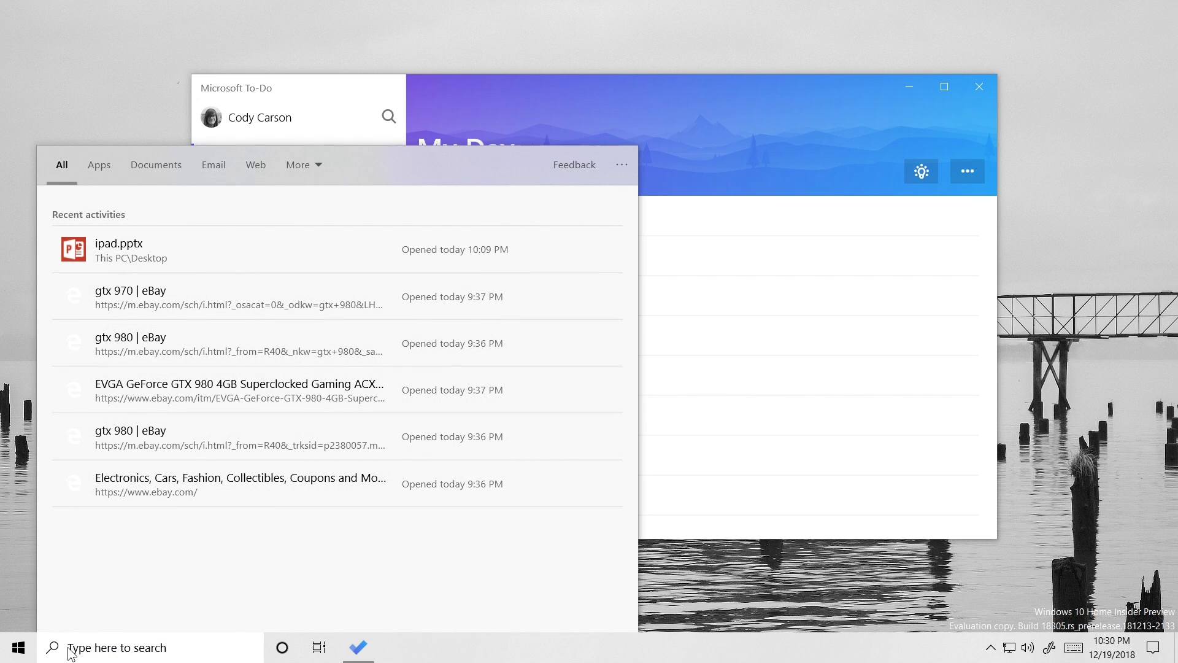
{"action": "left_click", "coordinate": [30, 610]}
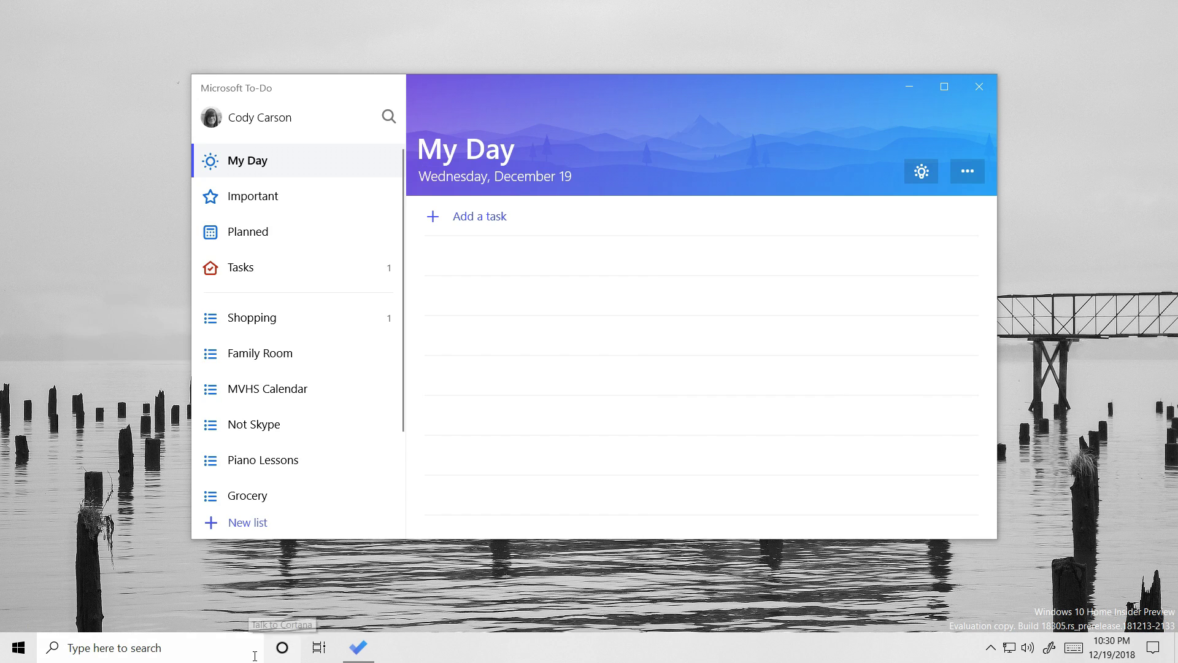
{"action": "left_click", "coordinate": [197, 656]}
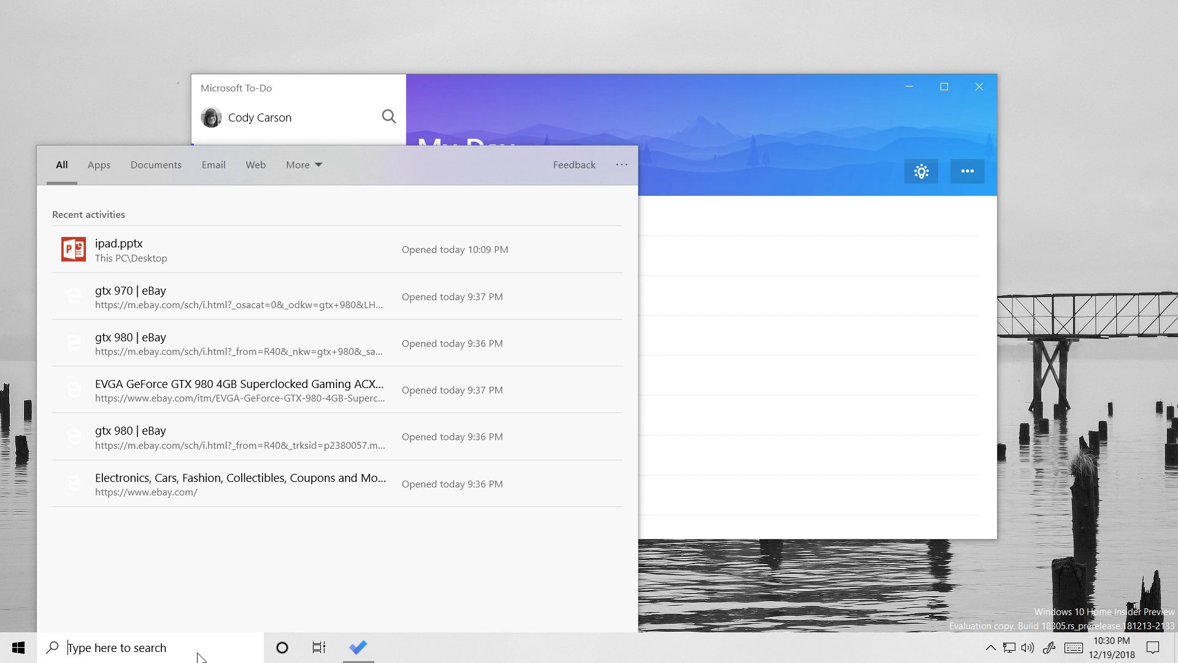
{"action": "type", "text": "re,ote"}
{"action": "key", "text": "BackSpace"}
{"action": "key", "text": "BackSpace"}
{"action": "key", "text": "BackSpace"}
{"action": "key", "text": "BackSpace"}
{"action": "type", "text": "m"}
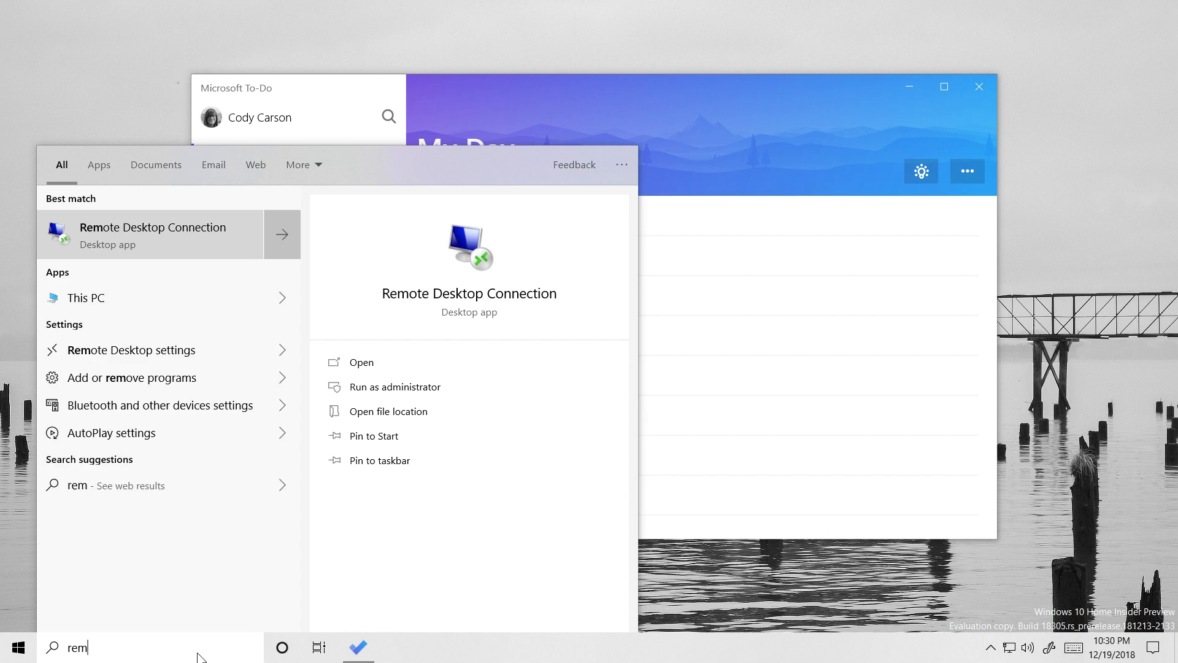
{"action": "type", "text": "ind me to set the timer toad"}
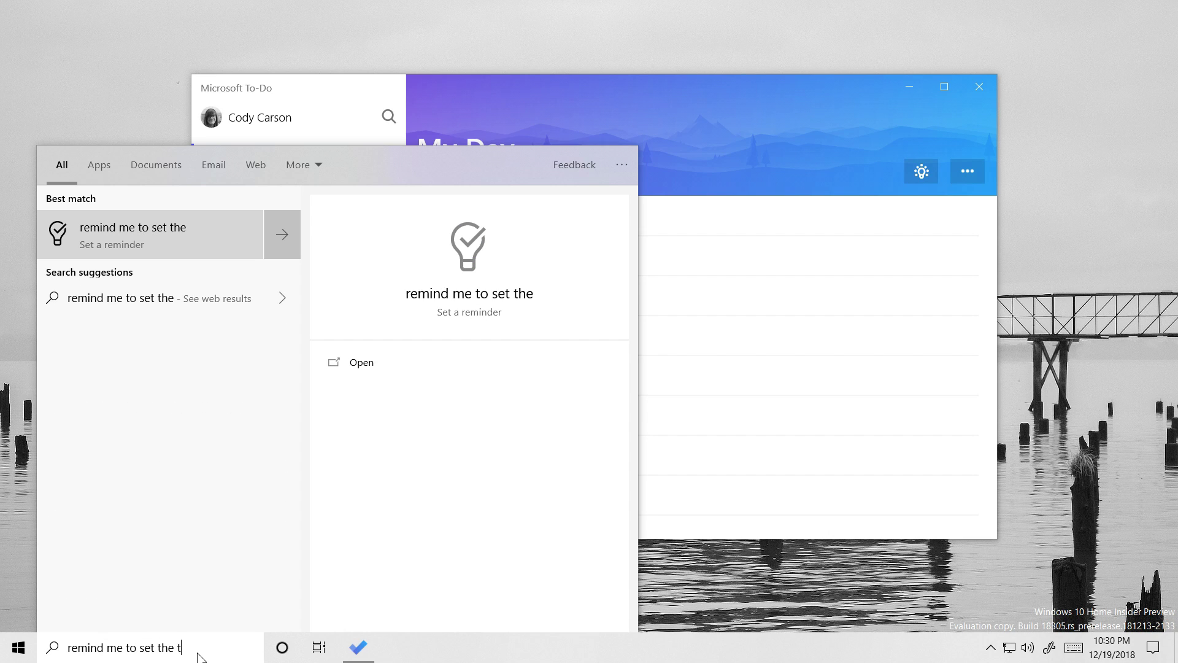
{"action": "key", "text": "BackSpace"}
{"action": "key", "text": "BackSpace"}
{"action": "type", "text": "day at"}
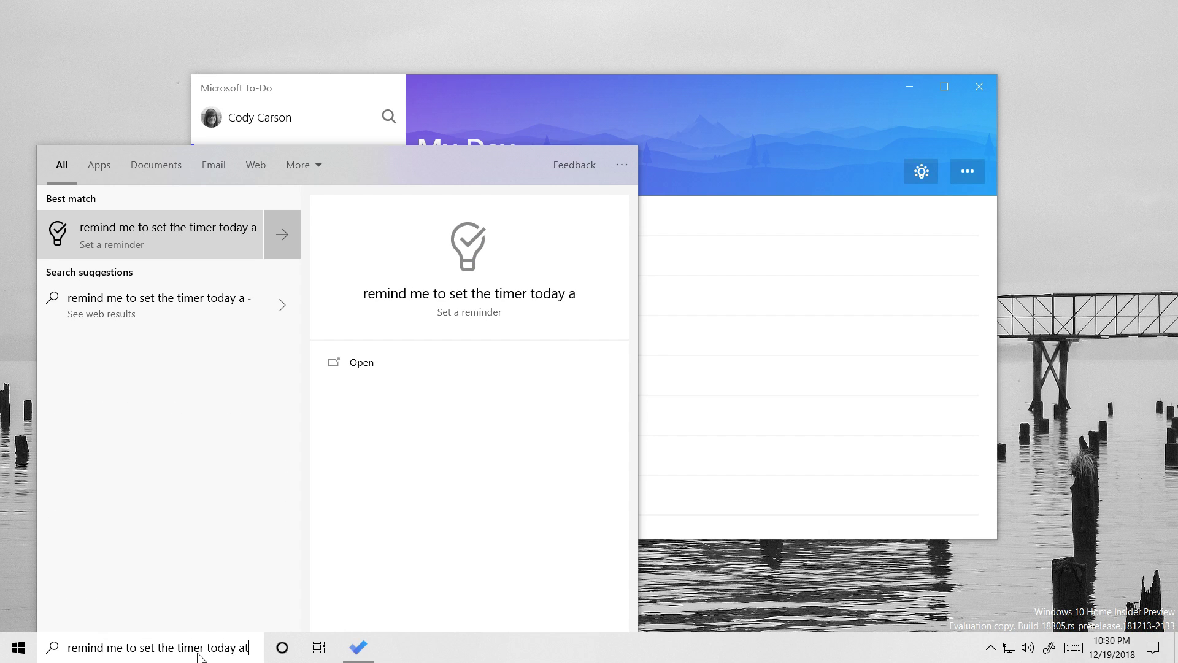
{"action": "type", "text": " 4:40"}
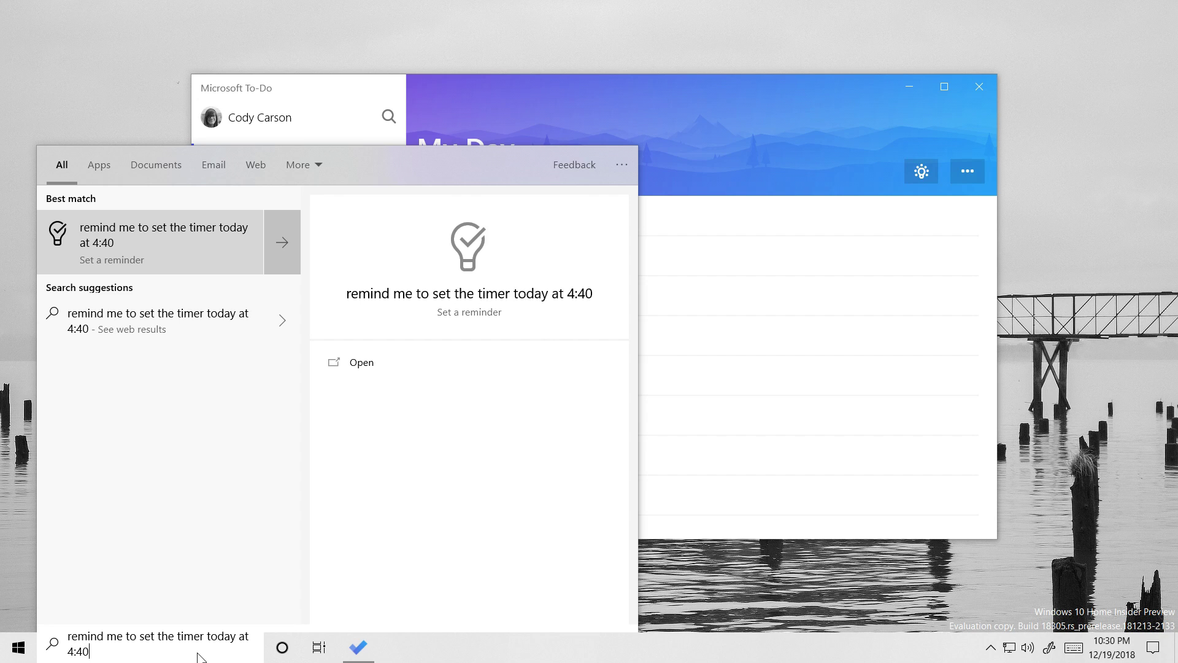
{"action": "key", "text": "Return"}
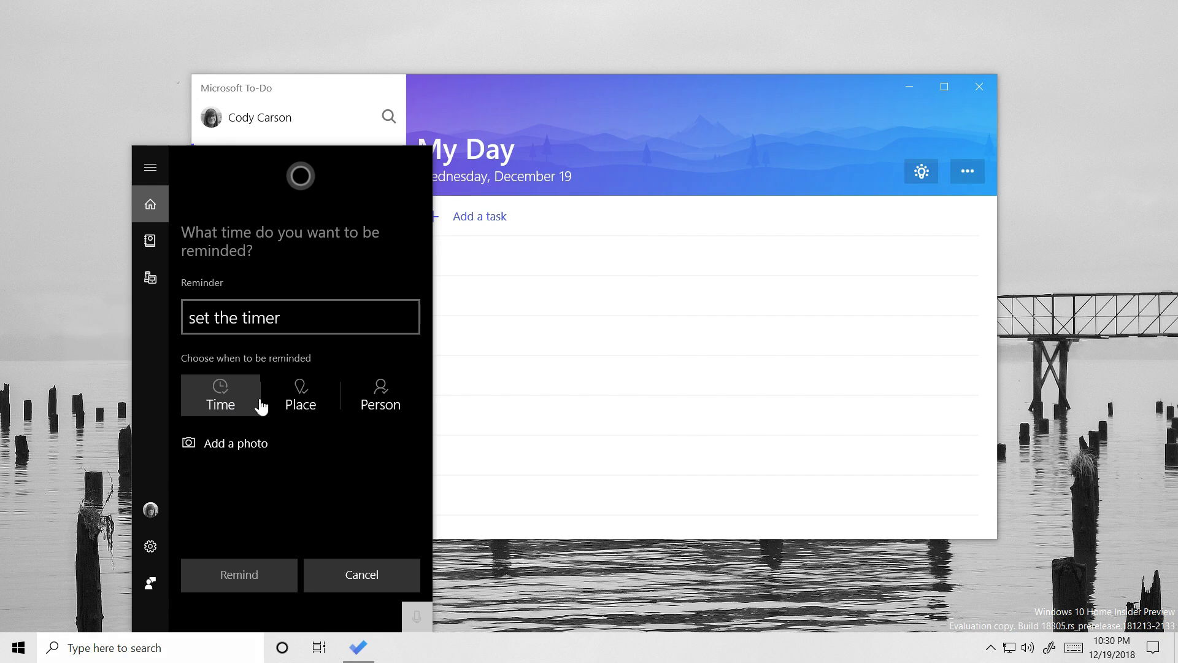
{"action": "left_click", "coordinate": [241, 402]}
{"action": "left_click", "coordinate": [232, 307]}
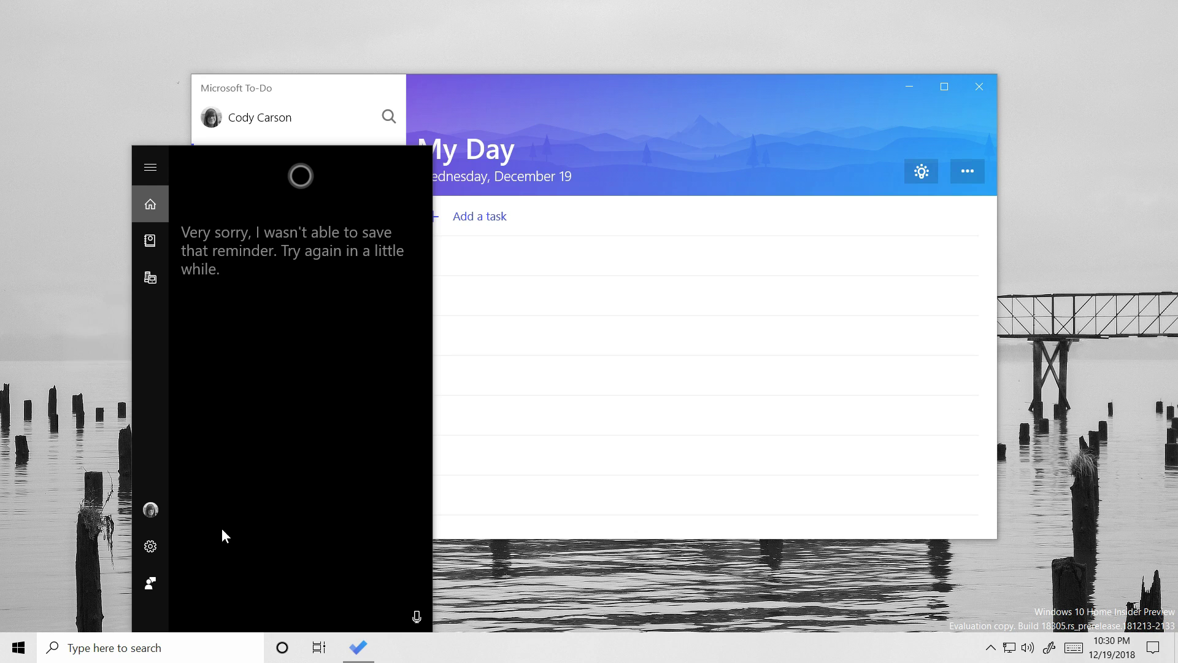
Step: Submit "add eggs to my shopping list" through Windows search to add eggs to the Shopping list
{"action": "left_click", "coordinate": [212, 638]}
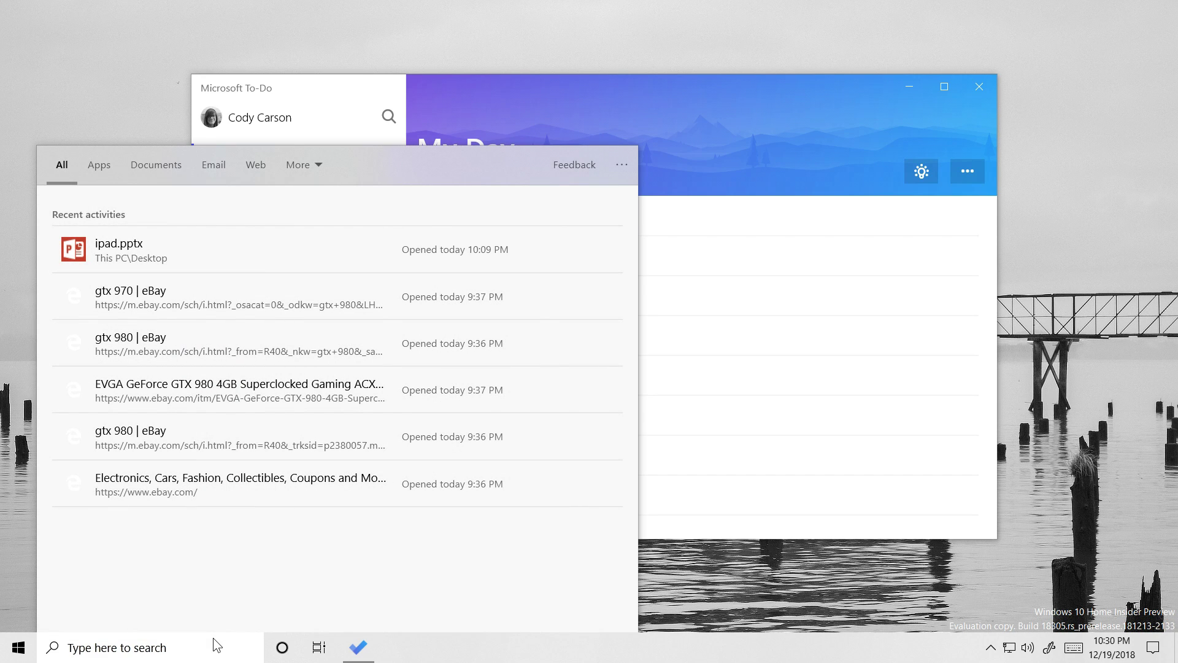
{"action": "type", "text": "add eggs to my shopping list"}
{"action": "key", "text": "Return"}
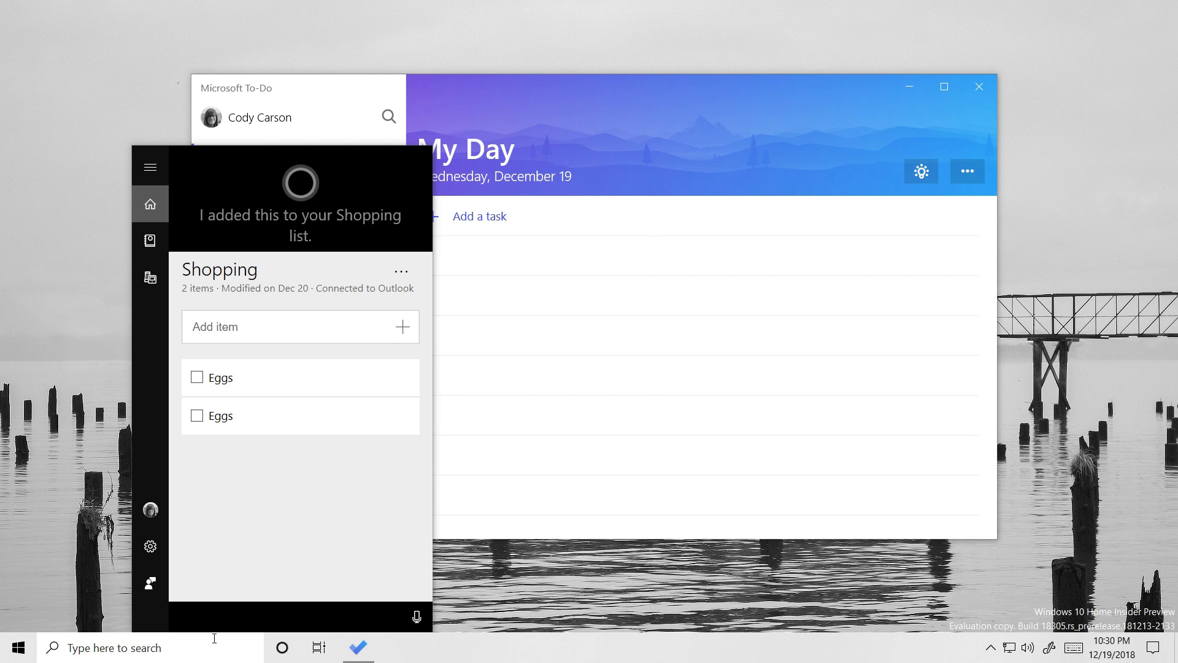
Step: Ask "what is on my shopping list?" through Windows search to view the list in Cortana
{"action": "left_click", "coordinate": [214, 638]}
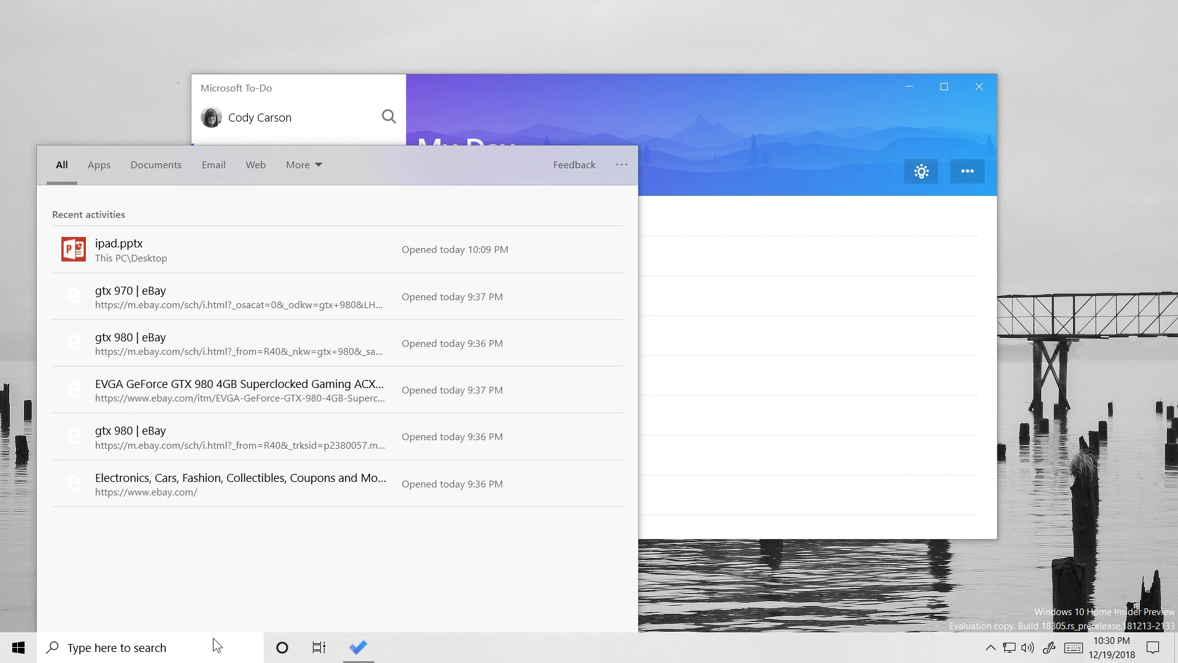
{"action": "type", "text": "what is o"}
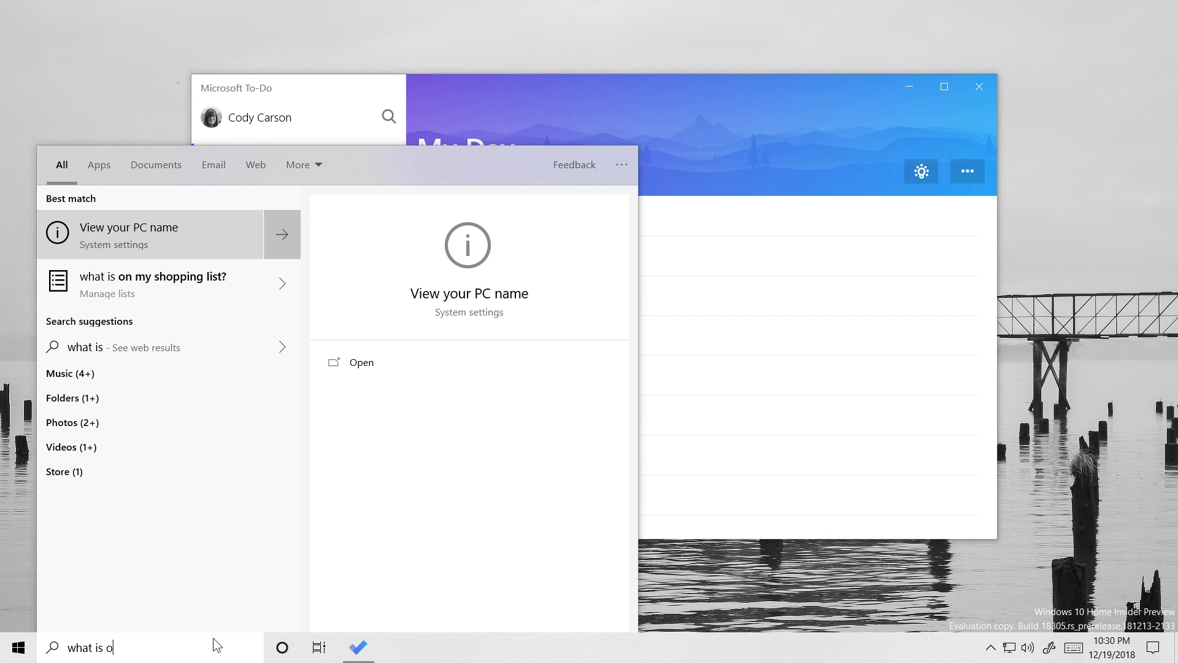
{"action": "type", "text": "n my shopping list?"}
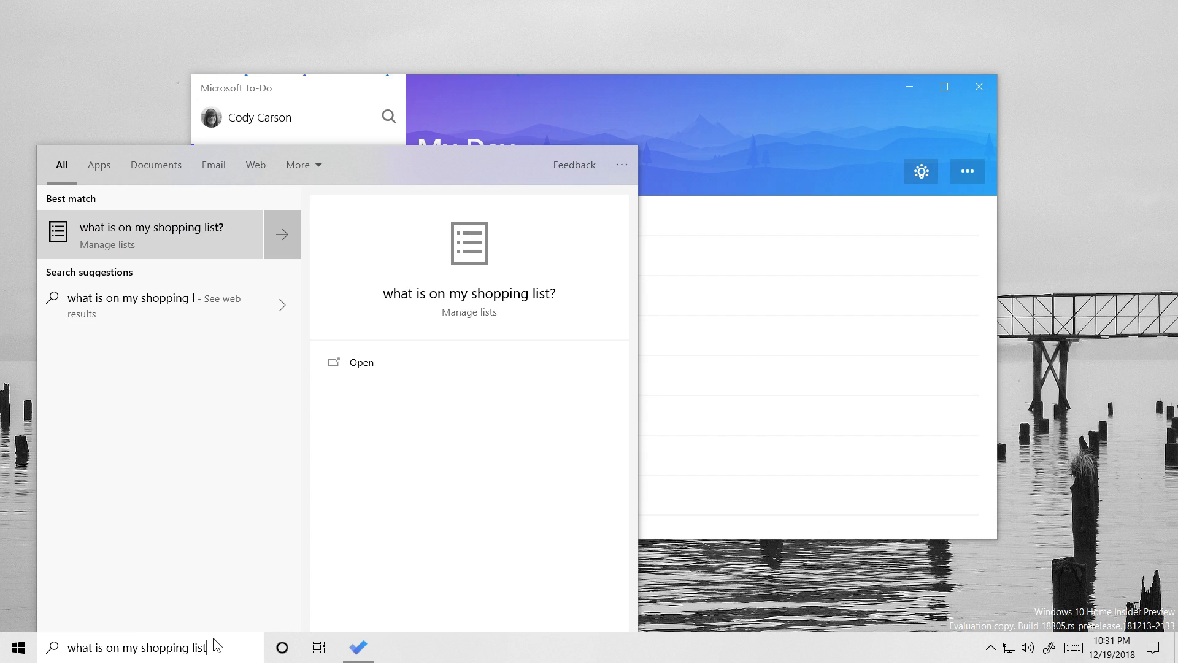
{"action": "key", "text": "Return"}
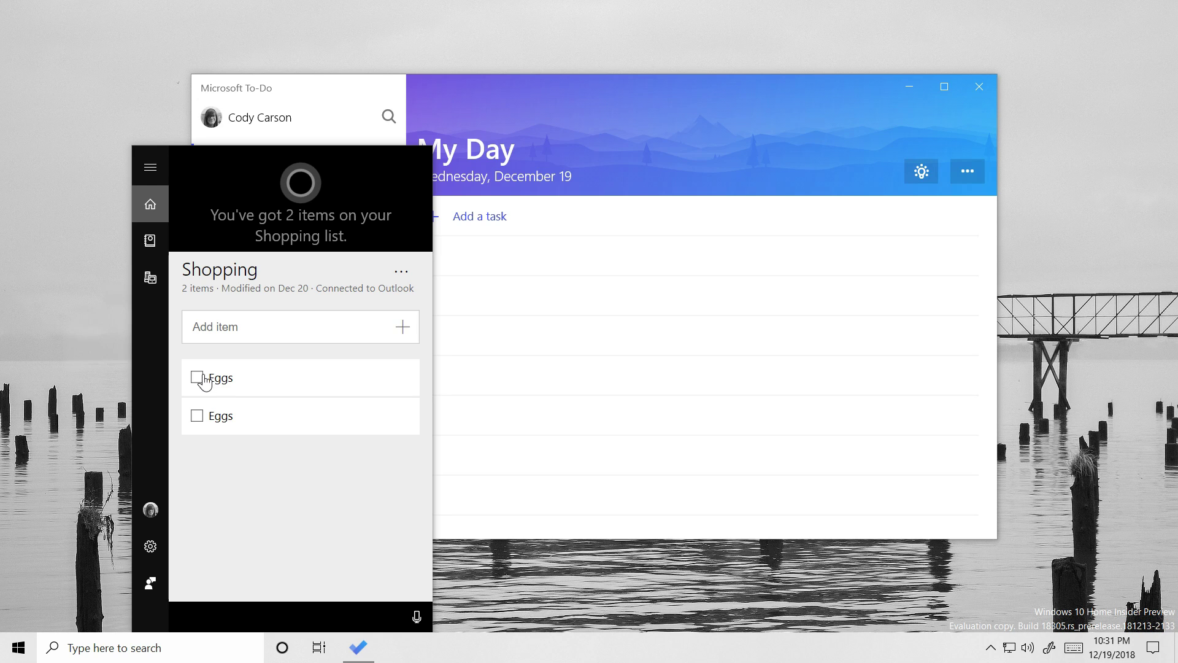
Step: Return to To-Do, open the Shopping list and move the window up and to the right
{"action": "left_click", "coordinate": [483, 87]}
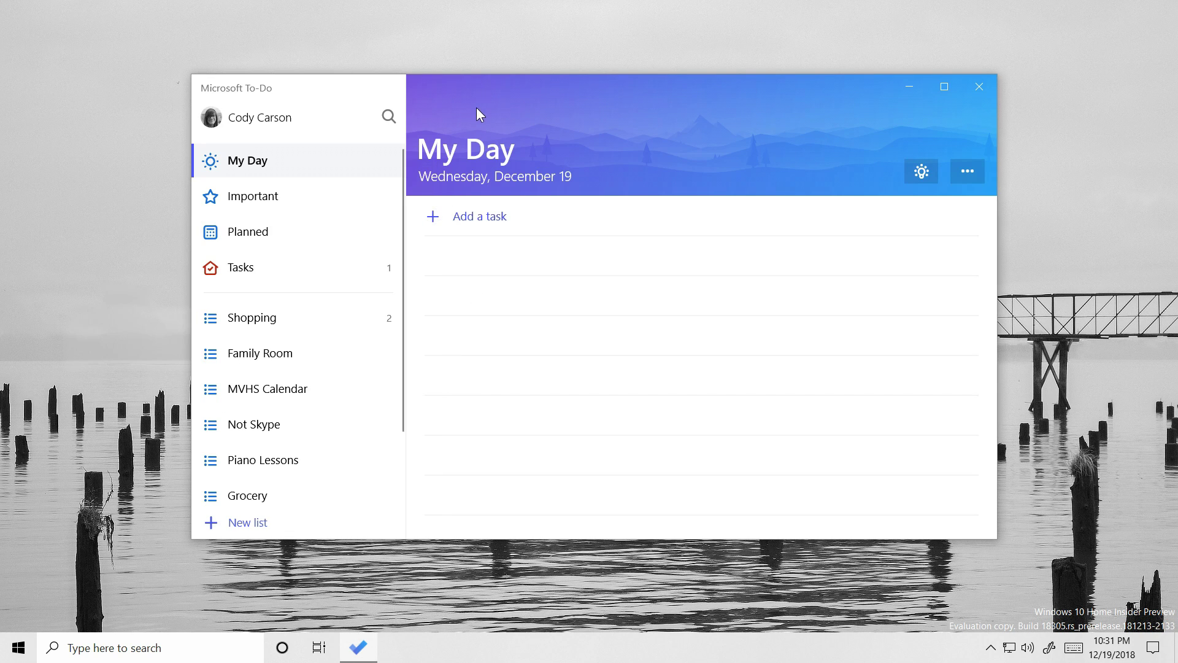
{"action": "left_click", "coordinate": [320, 309]}
{"action": "left_click_drag", "start_coordinate": [442, 92], "coordinate": [557, 73]}
Step: Submit "add bananas to my shopping list" through Windows search to add bananas to the Shopping list
{"action": "left_click", "coordinate": [92, 647]}
{"action": "type", "text": "add bananas to my"}
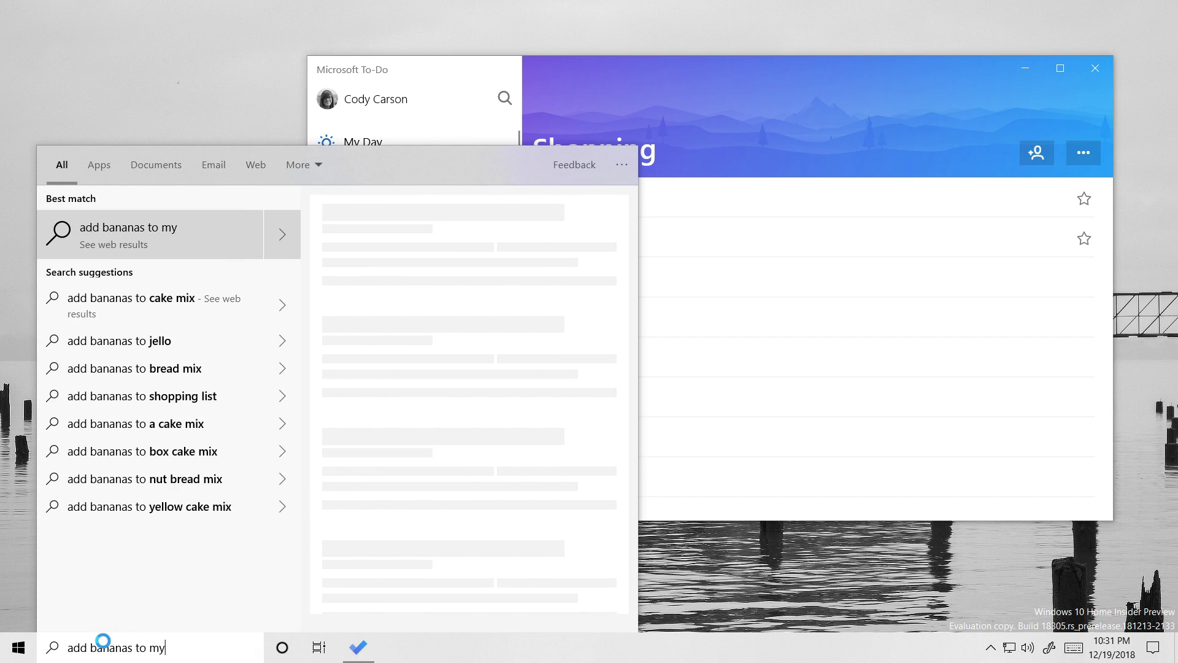
{"action": "type", "text": " shopping list"}
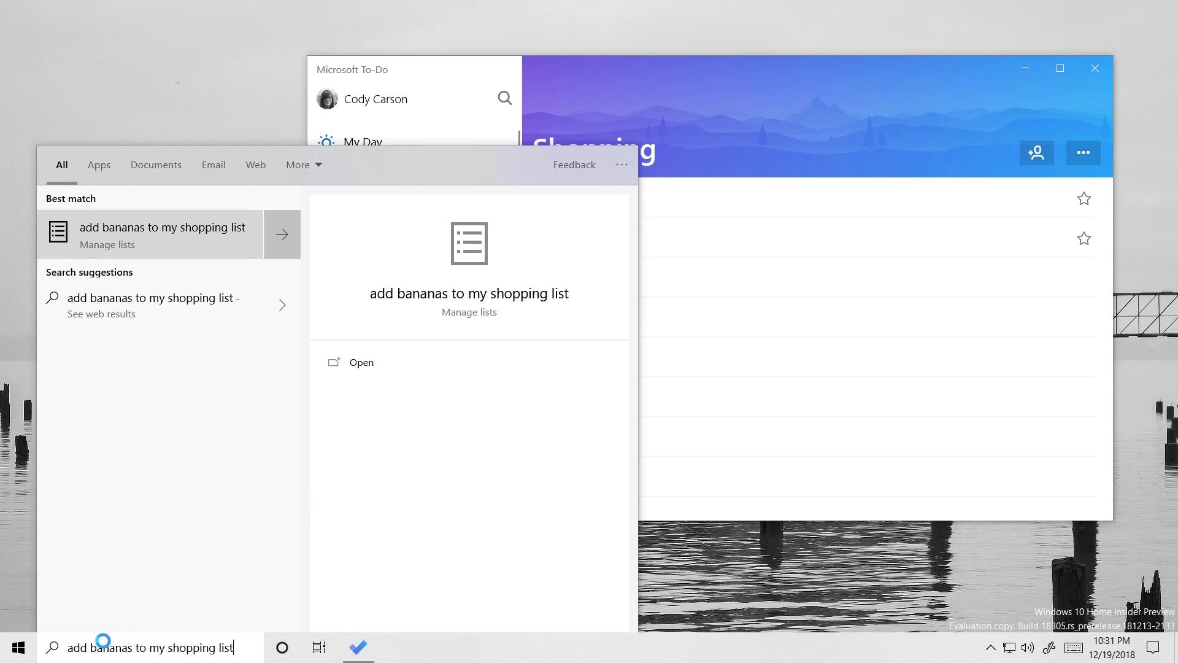
{"action": "key", "text": "Return"}
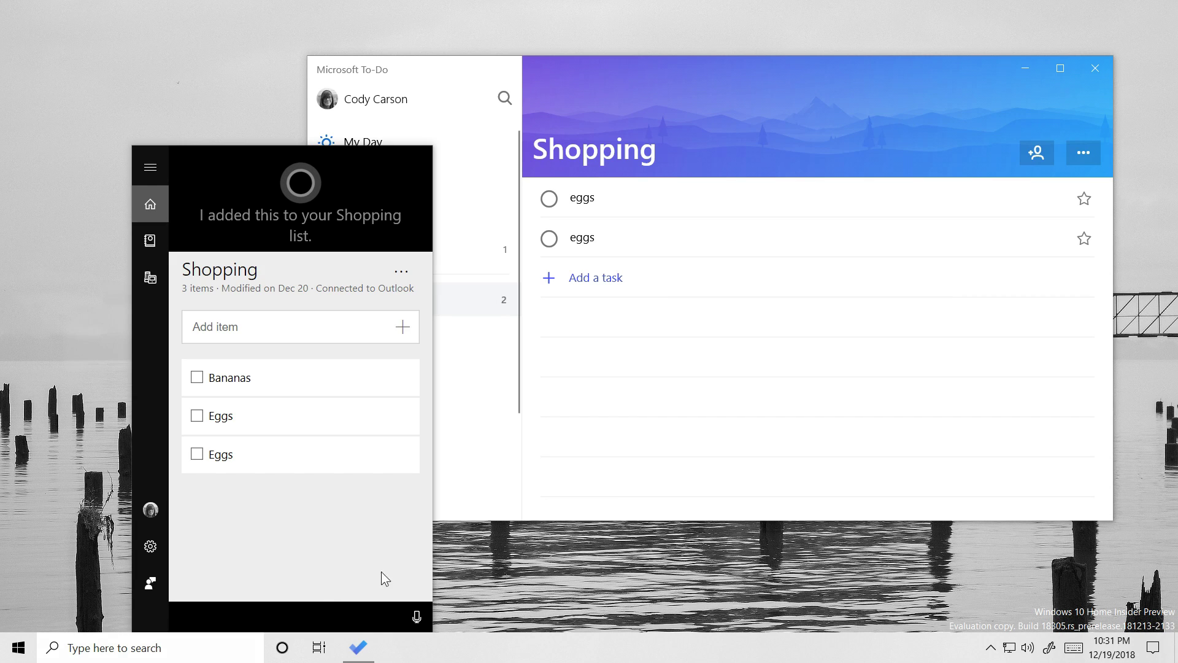
Step: Mark one eggs item and the bananas item as completed in To-Do's Shopping list, and minimize the window
{"action": "left_click", "coordinate": [591, 387]}
{"action": "left_click", "coordinate": [450, 299]}
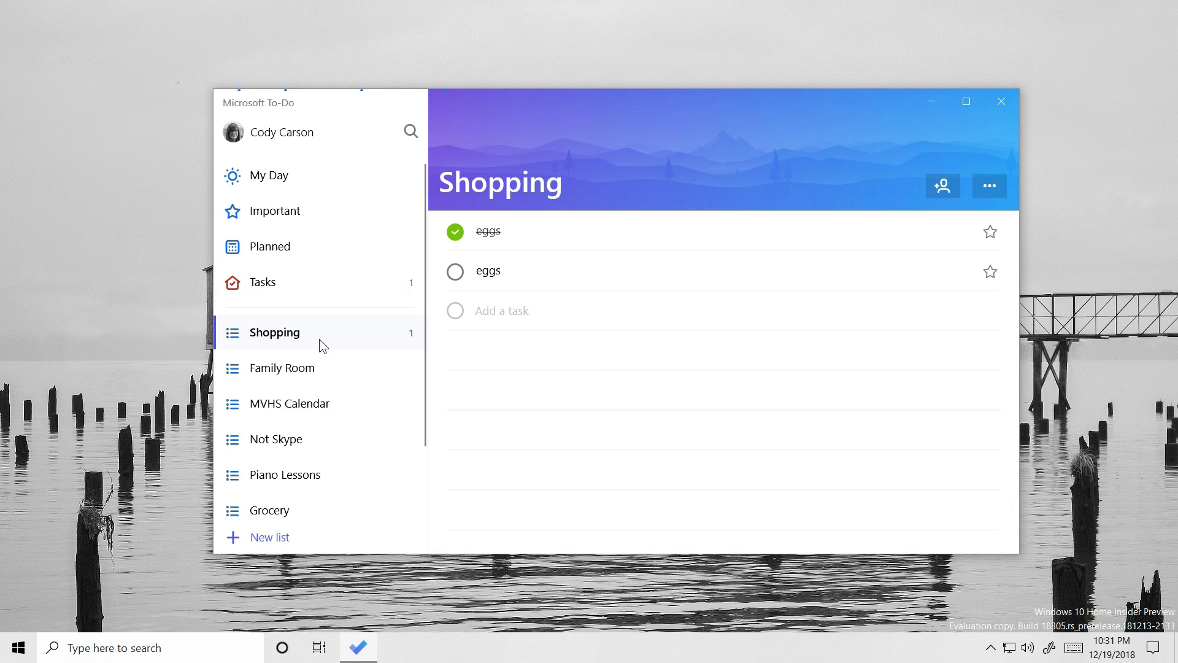
{"action": "left_click", "coordinate": [456, 232]}
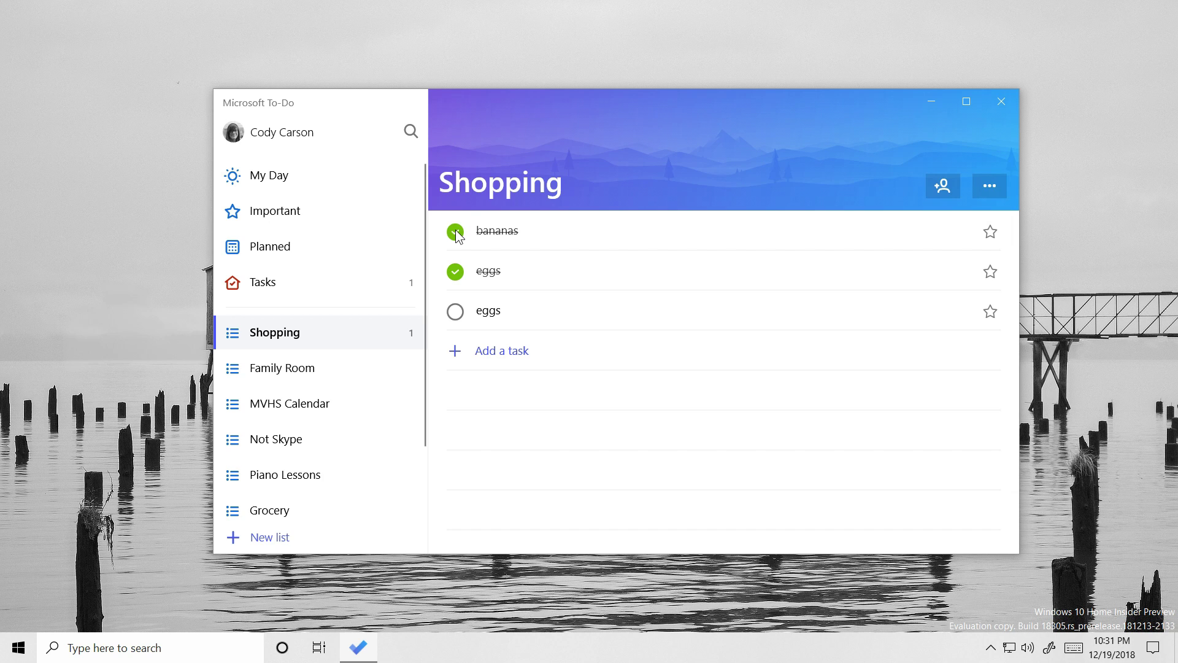
{"action": "left_click", "coordinate": [931, 101]}
Step: Show the desktop icons and hide them again
{"action": "right_click", "coordinate": [259, 77]}
{"action": "mouse_move", "coordinate": [395, 92]}
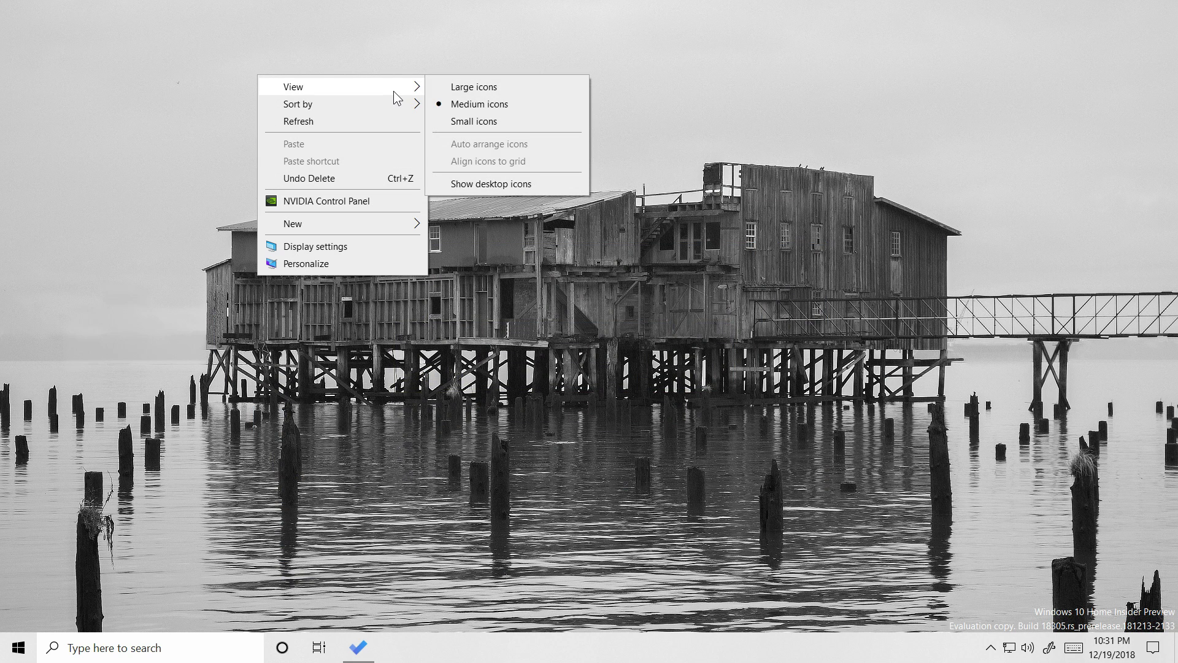
{"action": "left_click", "coordinate": [494, 184]}
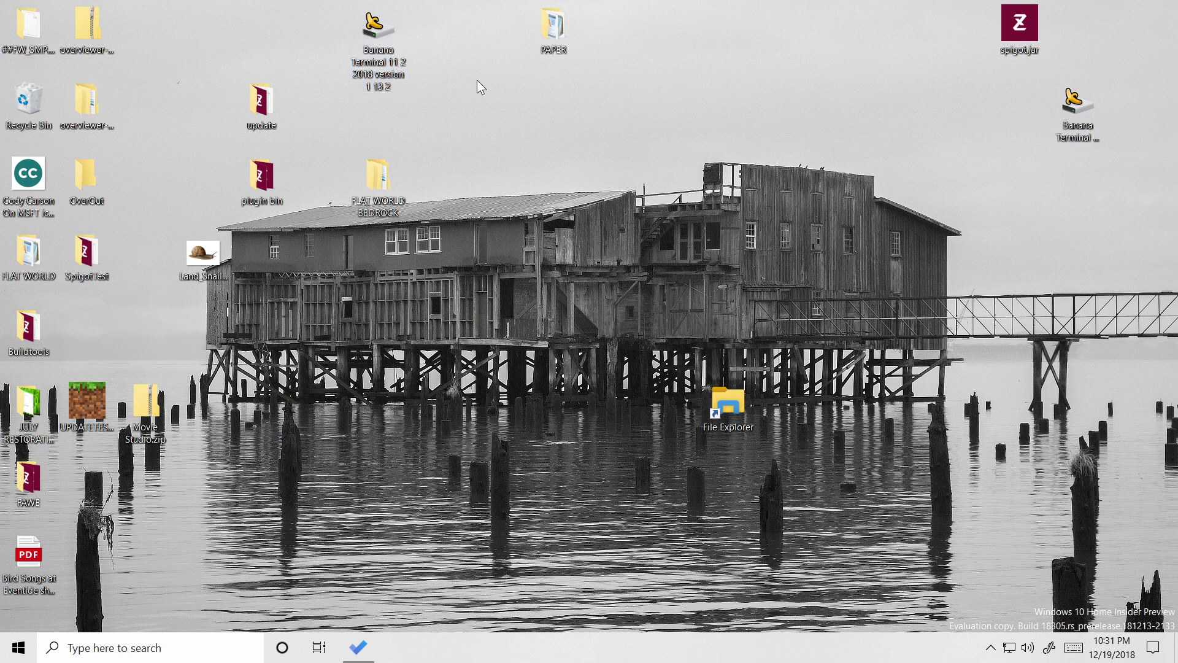
{"action": "right_click", "coordinate": [306, 76]}
{"action": "mouse_move", "coordinate": [451, 93]}
{"action": "left_click", "coordinate": [513, 189]}
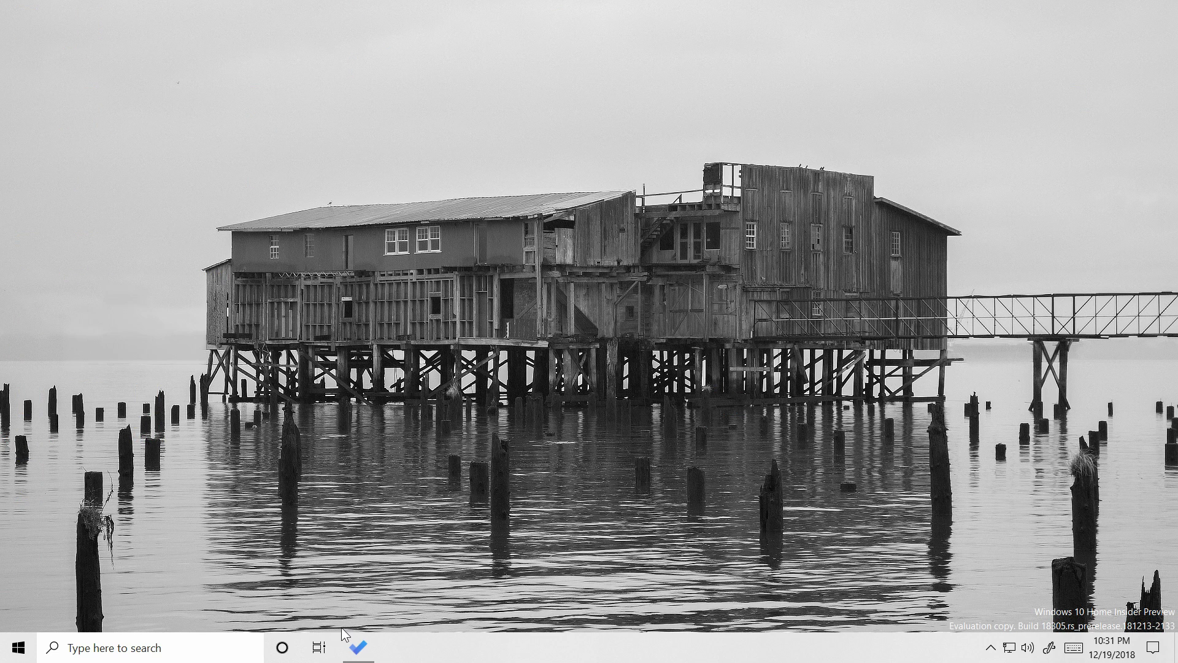
Step: Enter "remind me that tomorrow, it will be 20" in Windows search
{"action": "left_click", "coordinate": [190, 655]}
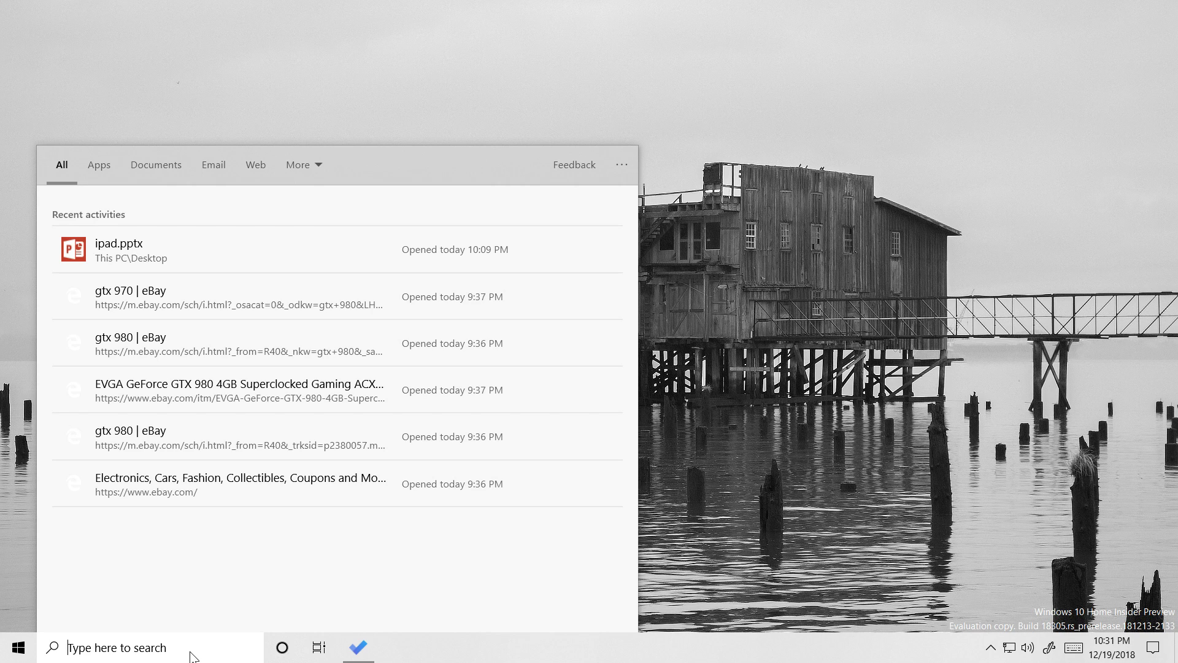
{"action": "type", "text": "remind me that"}
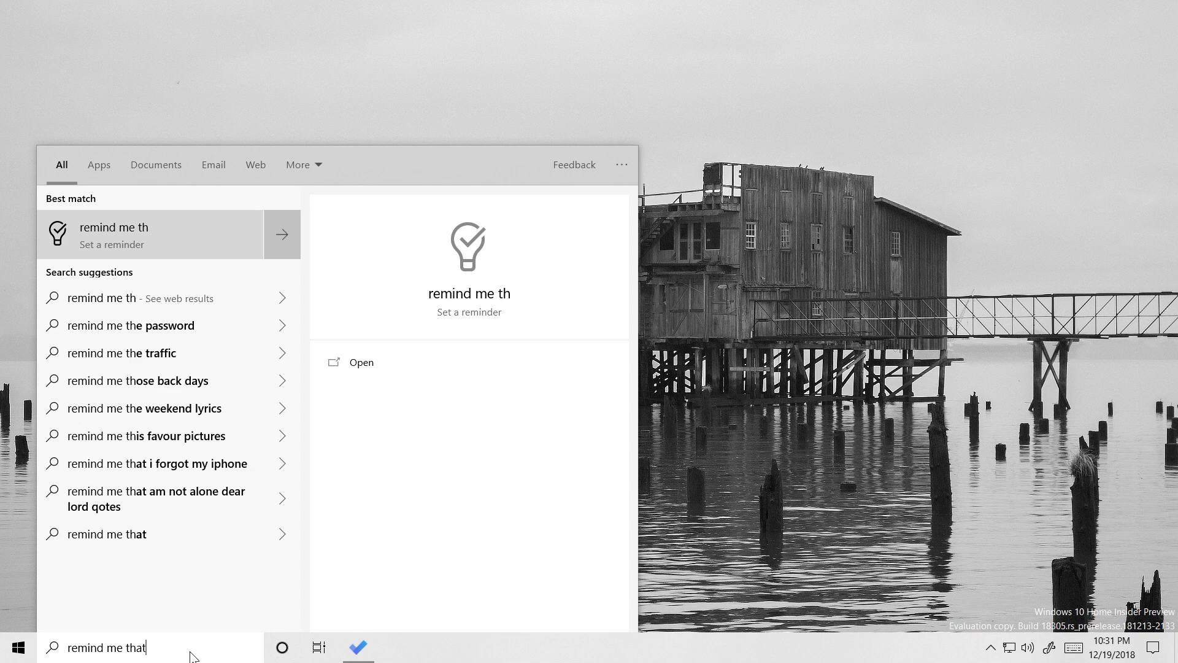
{"action": "type", "text": " today"}
{"action": "key", "text": "BackSpace"}
{"action": "key", "text": "BackSpace"}
{"action": "key", "text": "BackSpace"}
{"action": "type", "text": "morrow, it will be"}
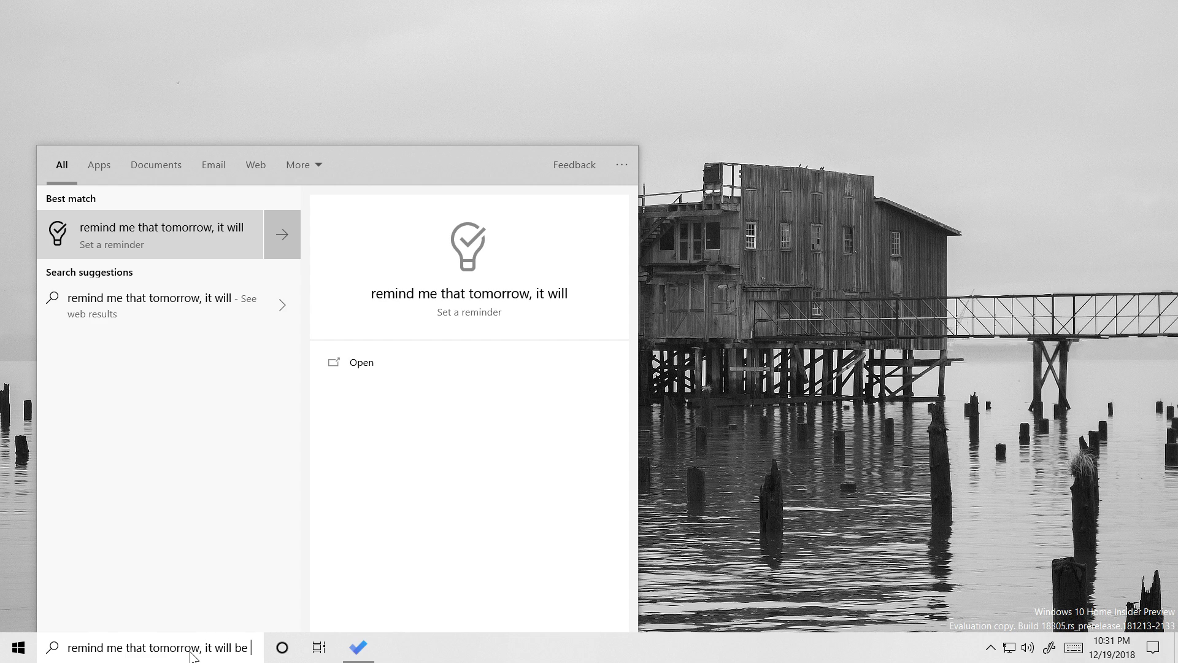
{"action": "type", "text": " 20"}
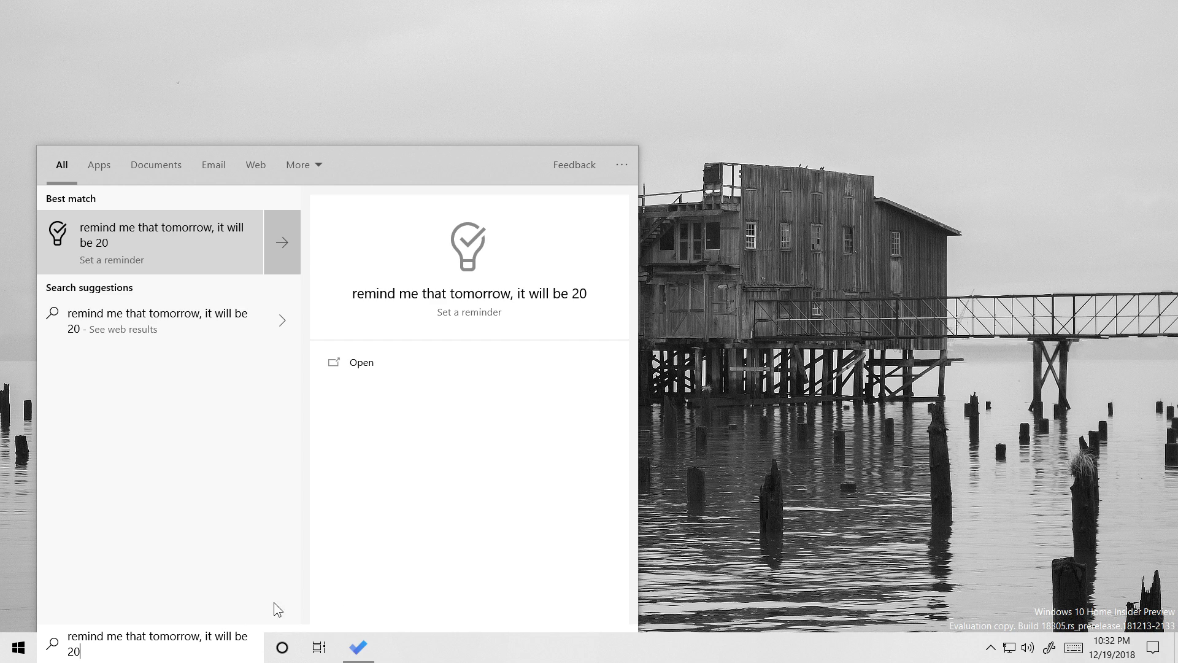
Step: Open the touch keyboard, view its number and symbol layout, and close it
{"action": "left_click", "coordinate": [1075, 652]}
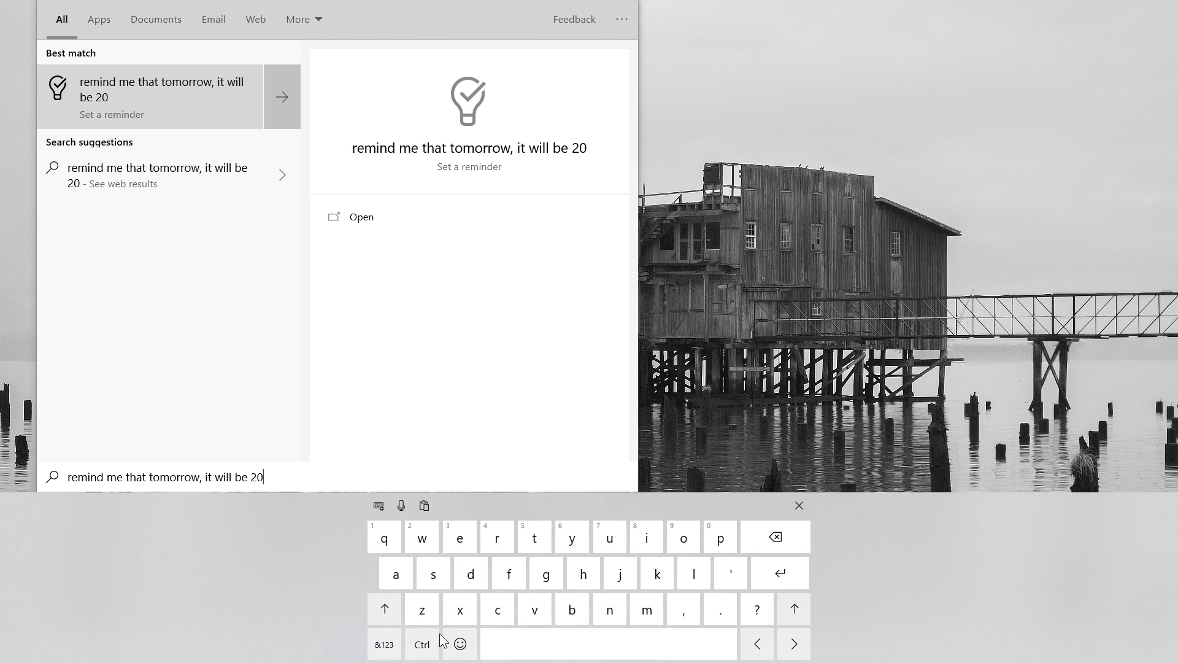
{"action": "left_click", "coordinate": [384, 647]}
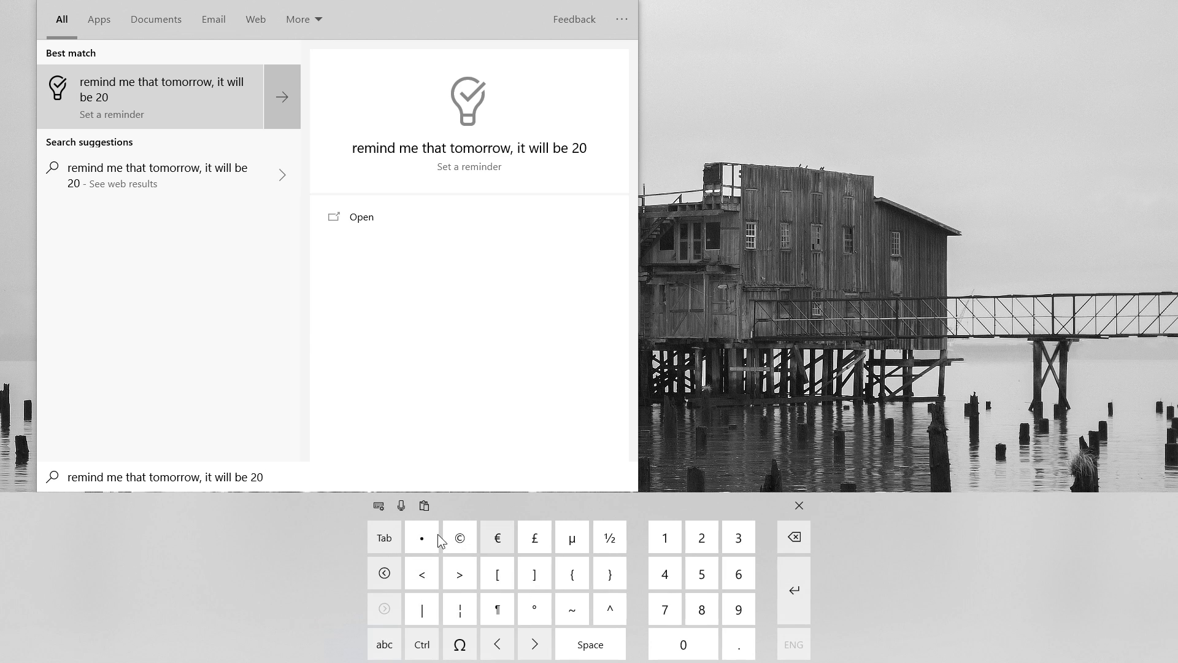
{"action": "left_click", "coordinate": [798, 505]}
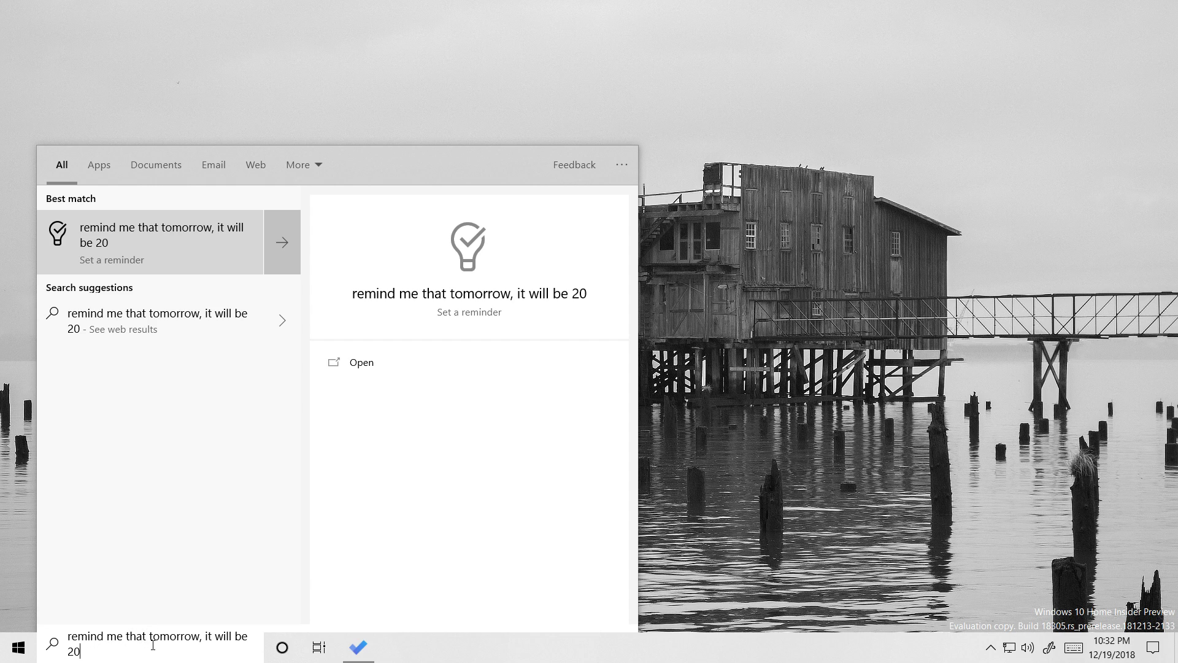
Step: Bring up the emoji picker over the search text, view the kaomoji and Greek symbols, and switch to the punctuation symbols
{"action": "key", "text": "super+period"}
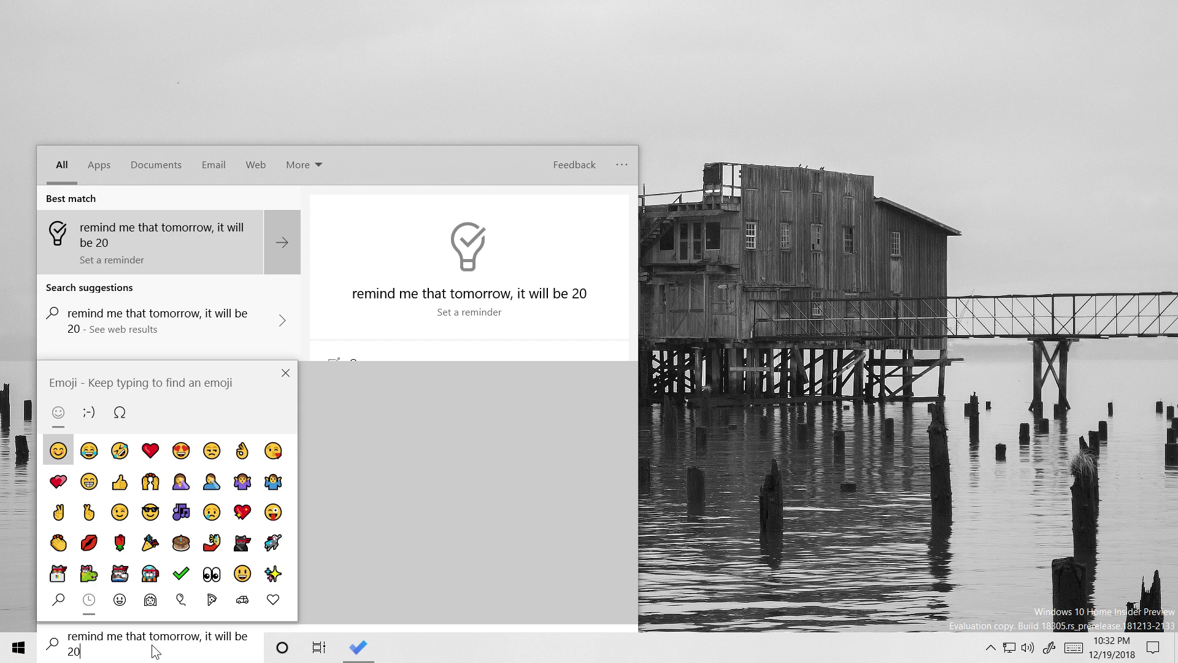
{"action": "left_click", "coordinate": [100, 414]}
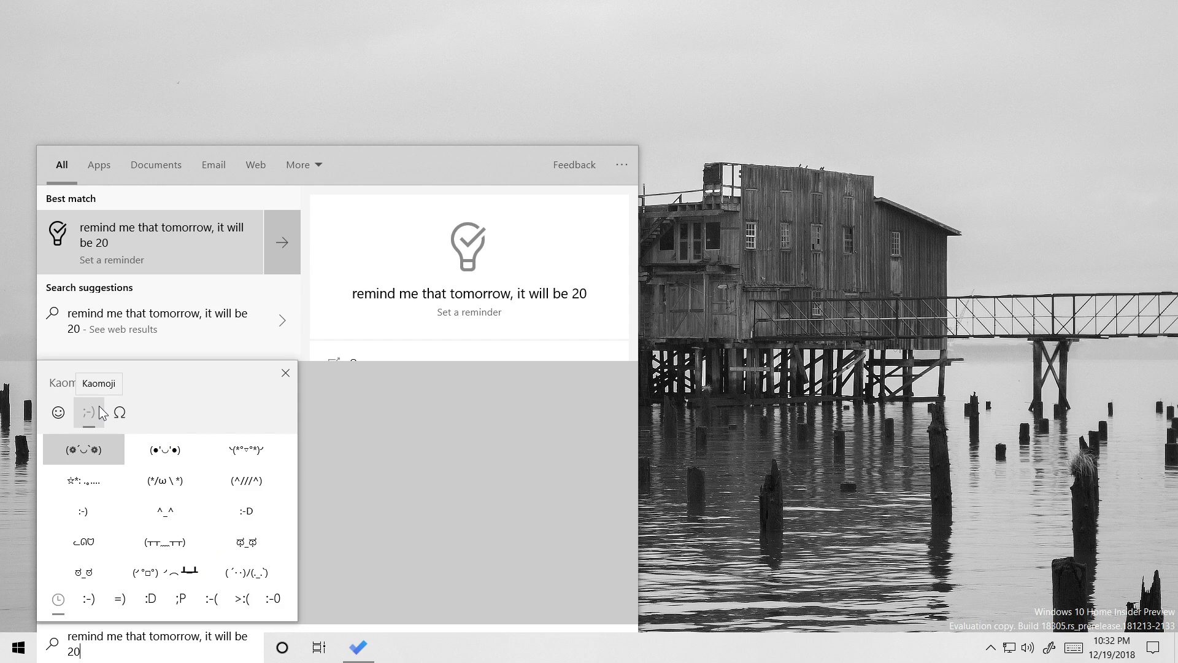
{"action": "left_click", "coordinate": [123, 412]}
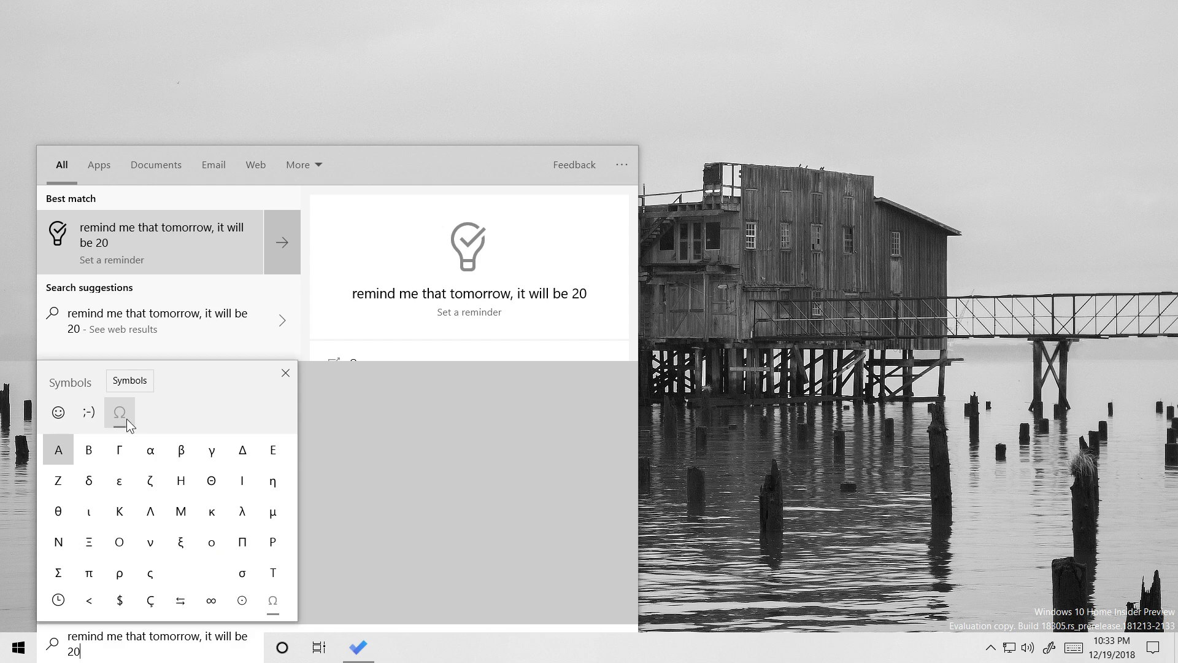
{"action": "scroll", "coordinate": [212, 574], "scroll_direction": "down", "scroll_amount": 1}
{"action": "left_click", "coordinate": [86, 601]}
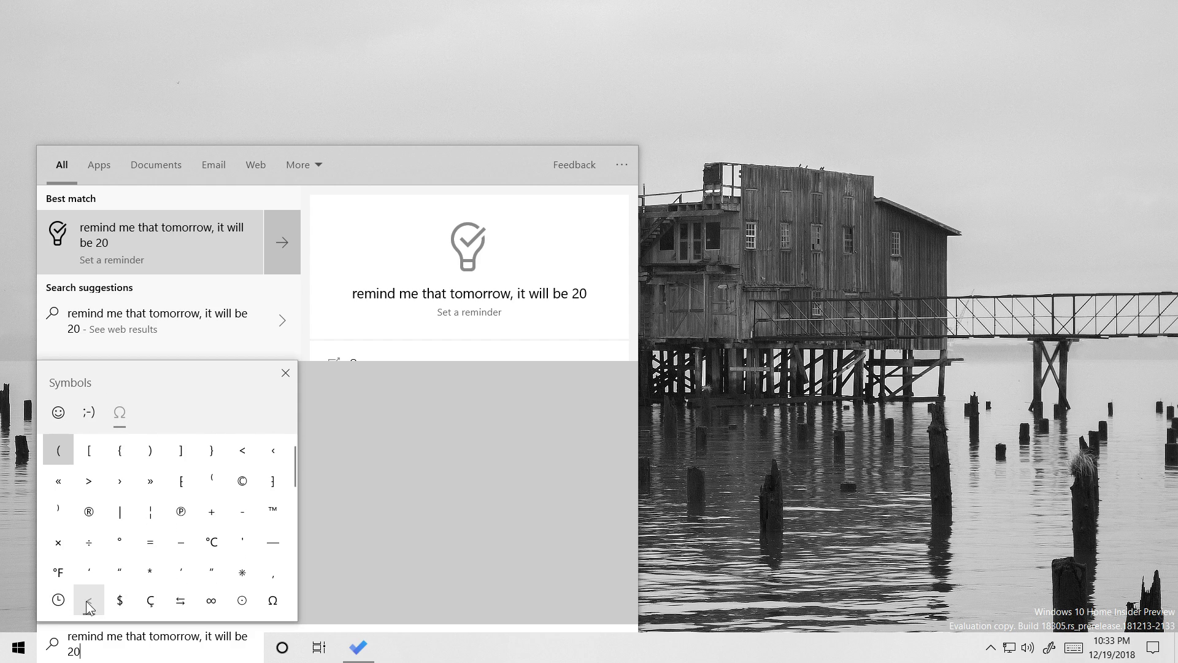
Step: Insert three degree signs and several assorted punctuation symbols after 20 in the search text, and close the emoji picker
{"action": "left_click", "coordinate": [119, 541]}
{"action": "left_click", "coordinate": [119, 542]}
{"action": "left_click", "coordinate": [119, 541]}
{"action": "left_click", "coordinate": [181, 480]}
{"action": "left_click", "coordinate": [120, 511]}
{"action": "left_click", "coordinate": [242, 541]}
{"action": "left_click", "coordinate": [119, 511]}
{"action": "left_click", "coordinate": [58, 511]}
{"action": "left_click", "coordinate": [58, 480]}
{"action": "left_click", "coordinate": [181, 480]}
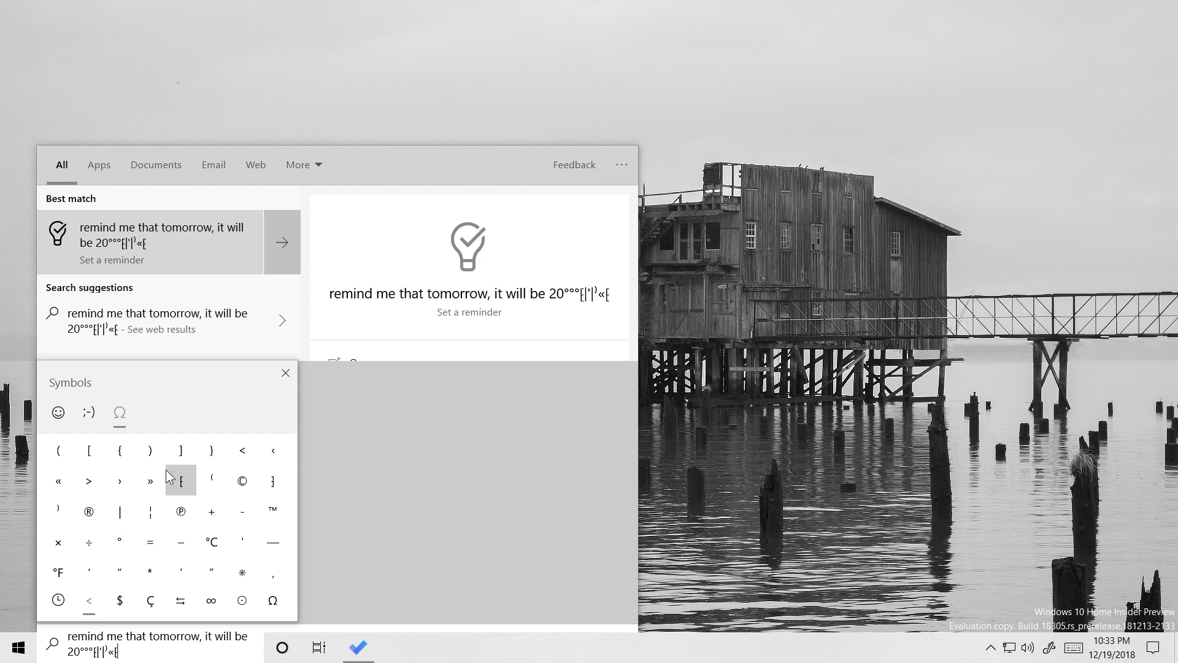
{"action": "left_click", "coordinate": [285, 372]}
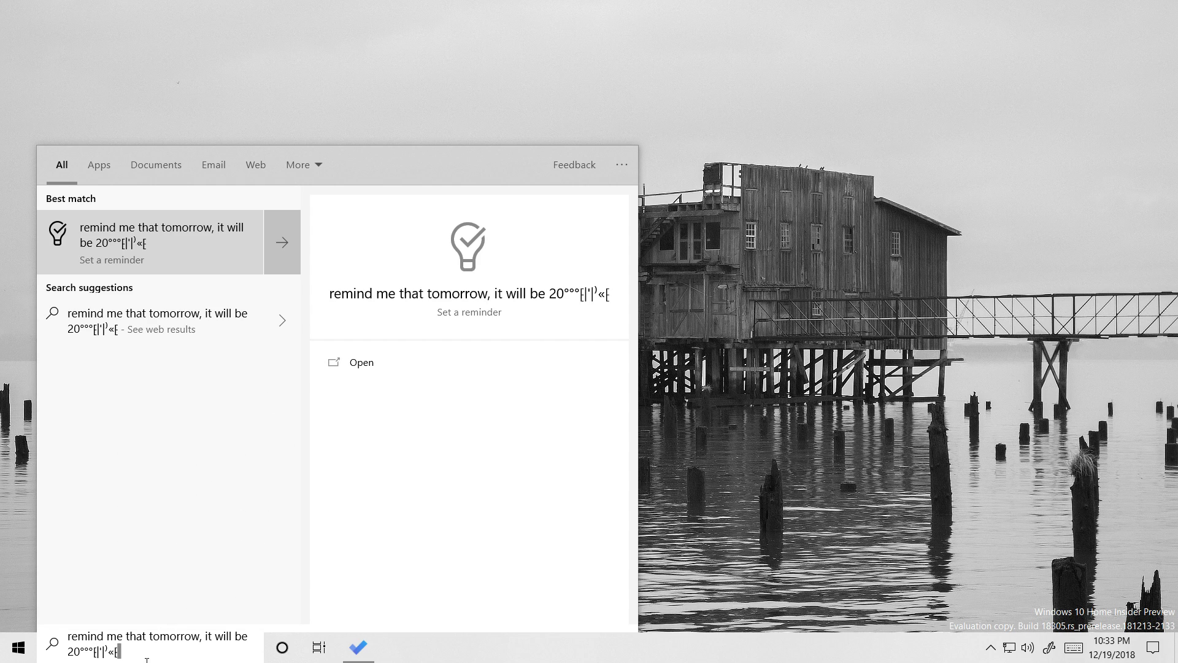
Step: Cut the whole search text, paste the clipboard history entry beginning "we've fixed your old tower", and dismiss the search
{"action": "key", "text": "ctrl+a"}
{"action": "key", "text": "BackSpace"}
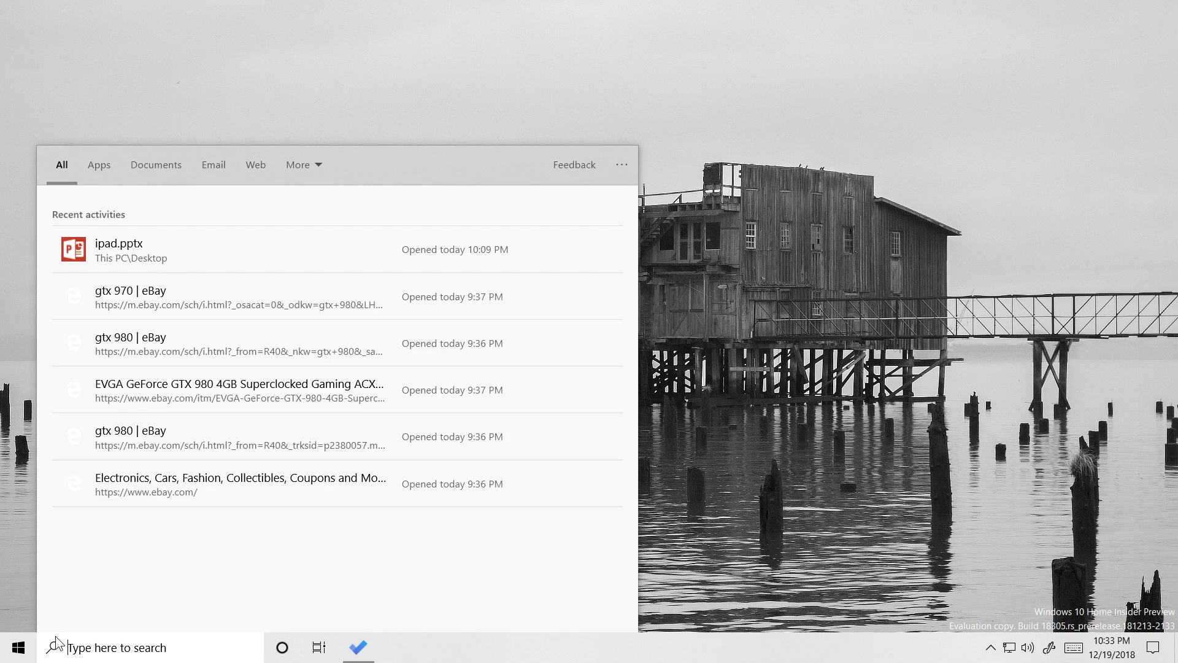
{"action": "key", "text": "super+v"}
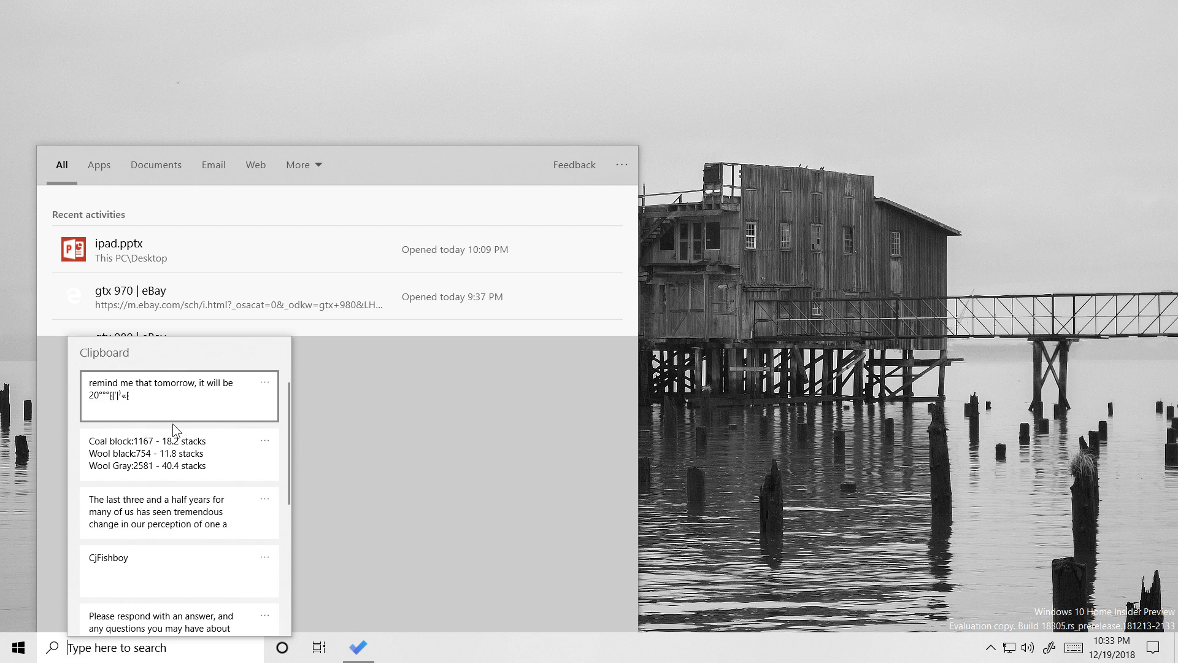
{"action": "scroll", "coordinate": [173, 429], "scroll_direction": "down", "scroll_amount": 4}
{"action": "scroll", "coordinate": [215, 420], "scroll_direction": "up", "scroll_amount": 4}
{"action": "scroll", "coordinate": [207, 425], "scroll_direction": "down", "scroll_amount": 5}
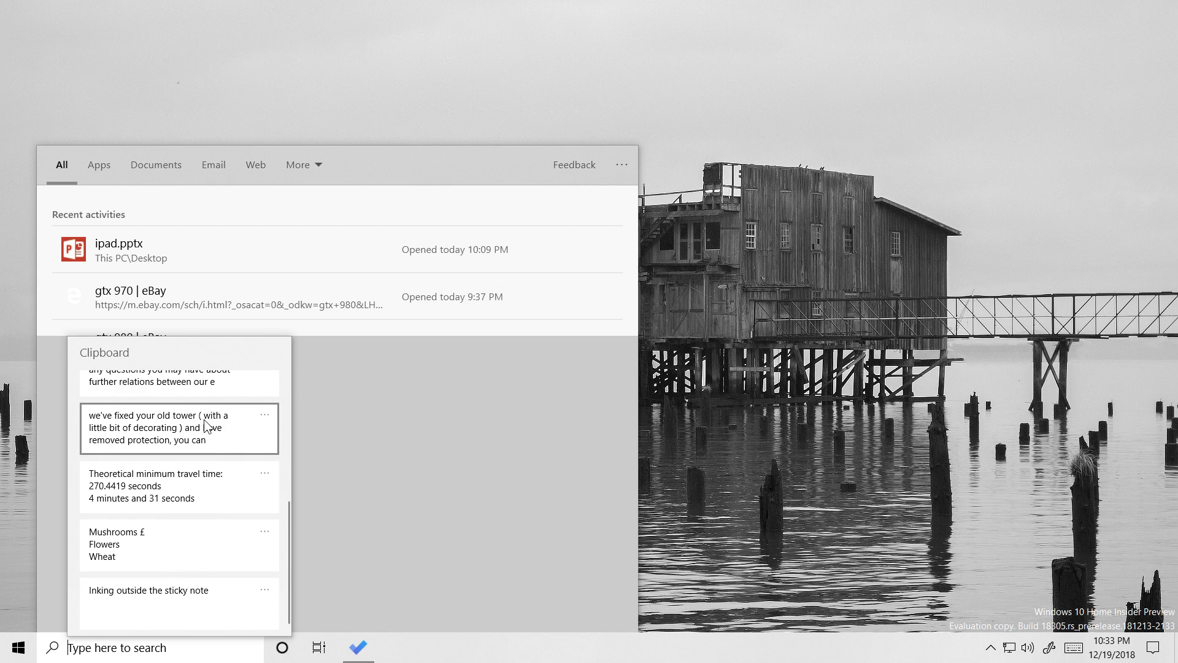
{"action": "left_click", "coordinate": [204, 420]}
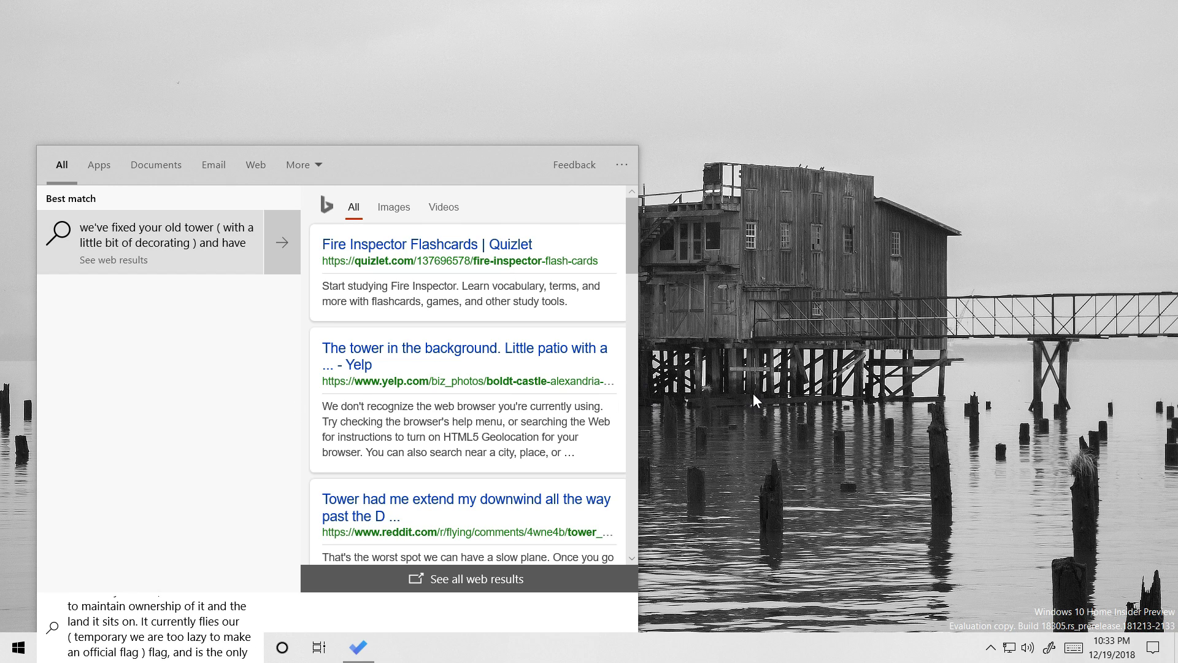
{"action": "left_click", "coordinate": [4, 649]}
{"action": "left_click", "coordinate": [4, 649]}
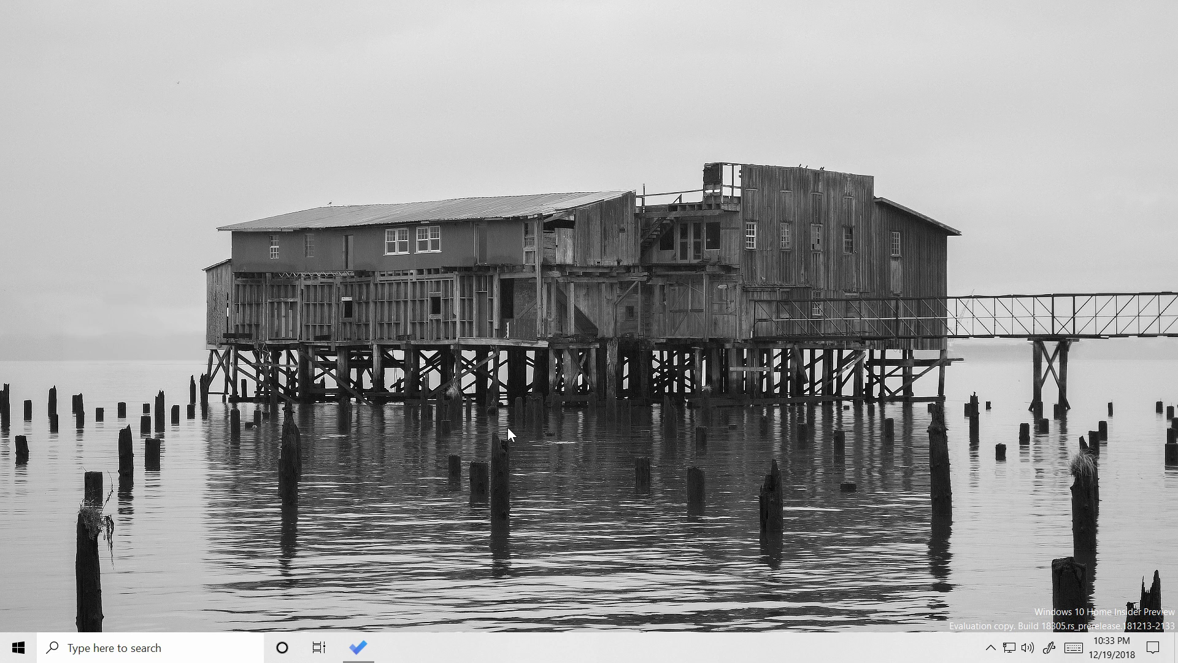
Step: Show and close the touch keyboard repeatedly over the empty desktop to view its opening and closing animation
{"action": "left_click", "coordinate": [1073, 648]}
{"action": "left_click", "coordinate": [1073, 647]}
{"action": "left_click", "coordinate": [806, 515]}
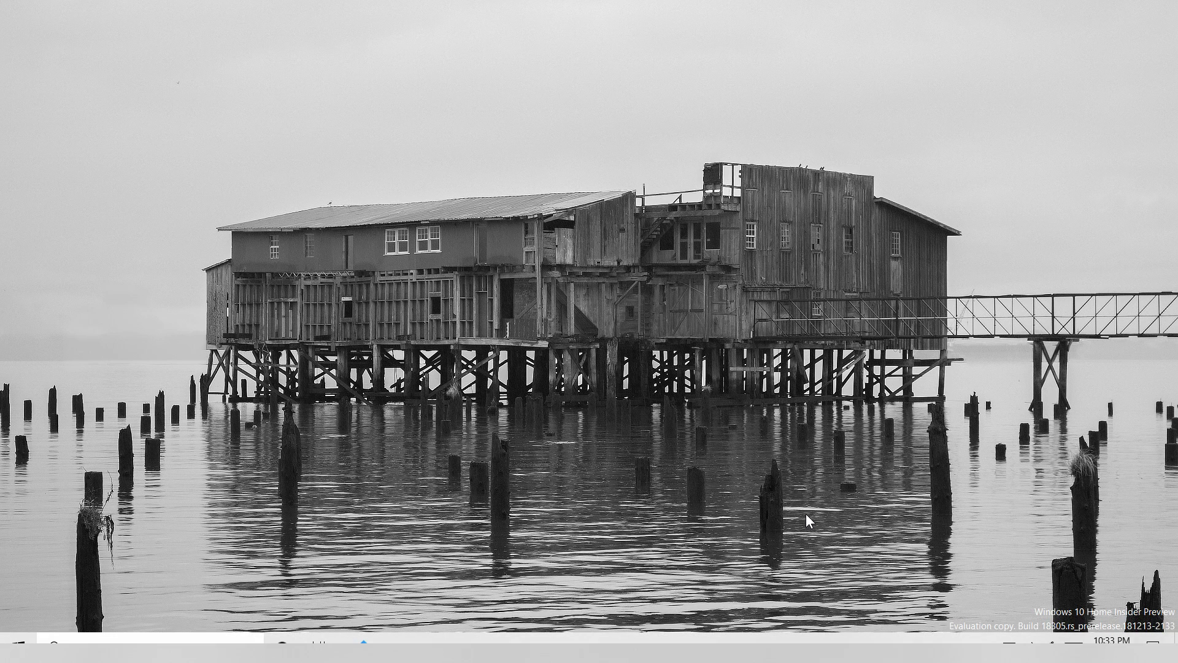
{"action": "left_click", "coordinate": [1073, 647]}
{"action": "left_click", "coordinate": [799, 505]}
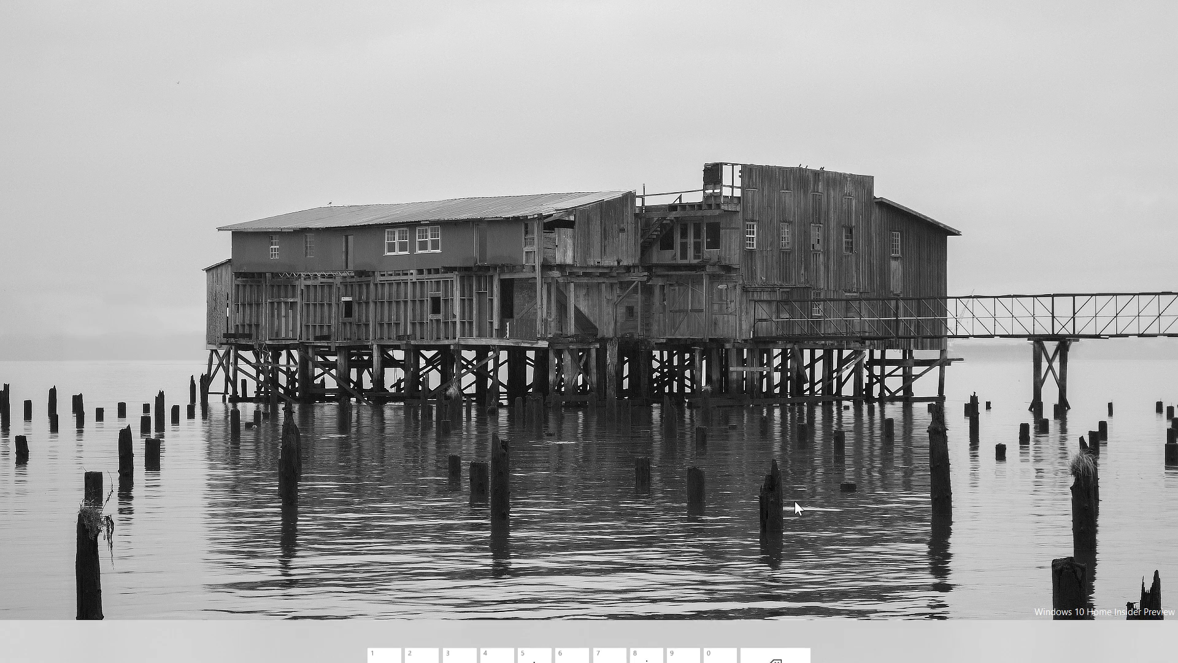
{"action": "left_click", "coordinate": [1073, 648]}
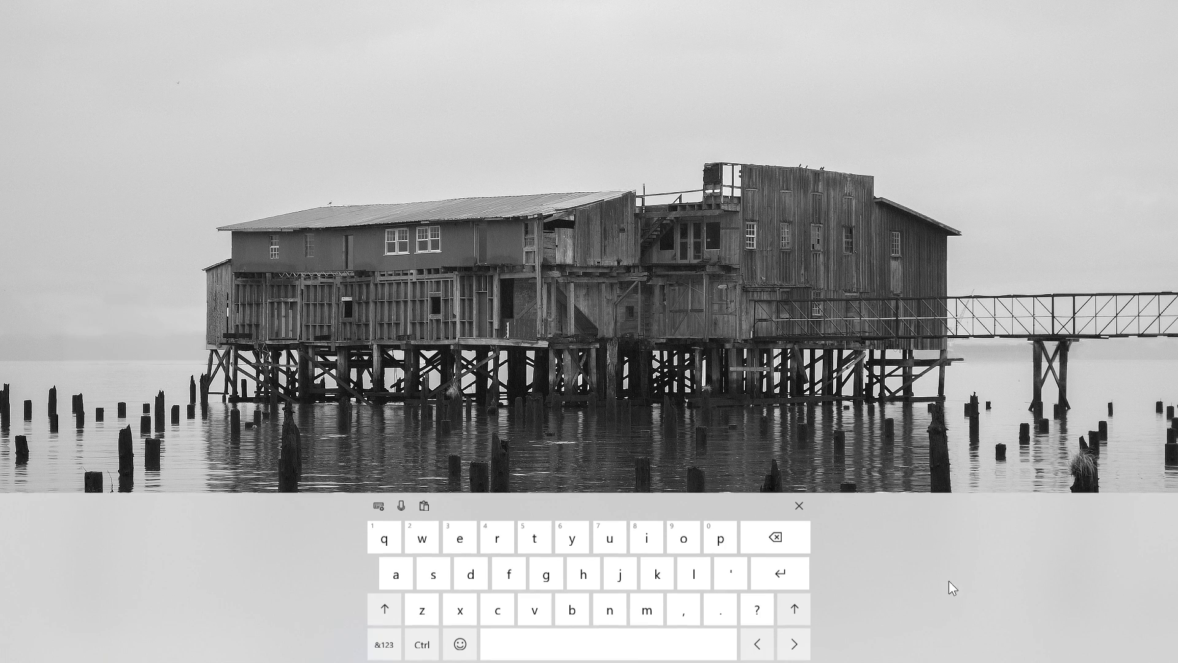
{"action": "left_click", "coordinate": [804, 510]}
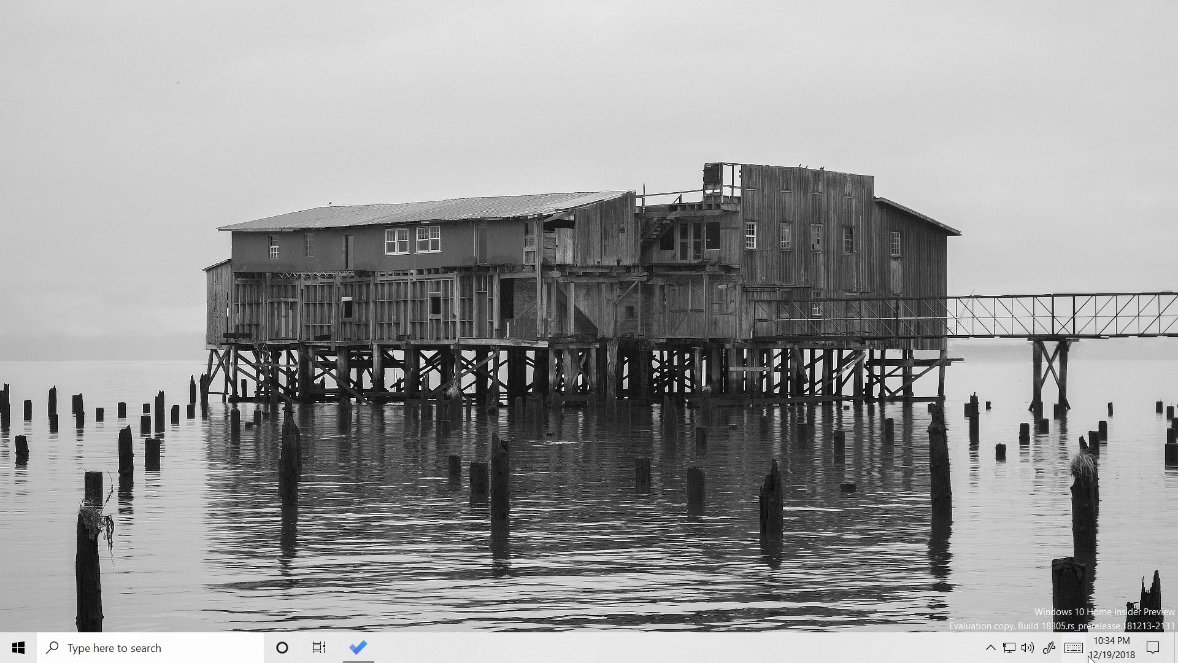
{"action": "left_click", "coordinate": [1073, 647]}
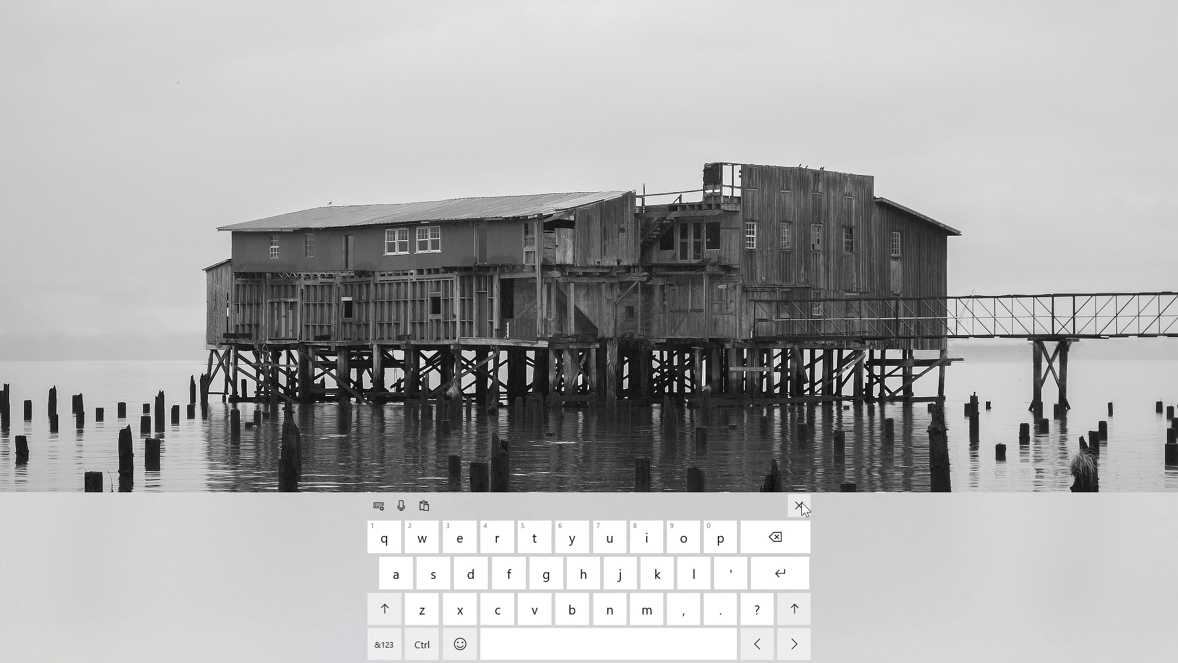
{"action": "left_click", "coordinate": [802, 502]}
{"action": "left_click", "coordinate": [1073, 647]}
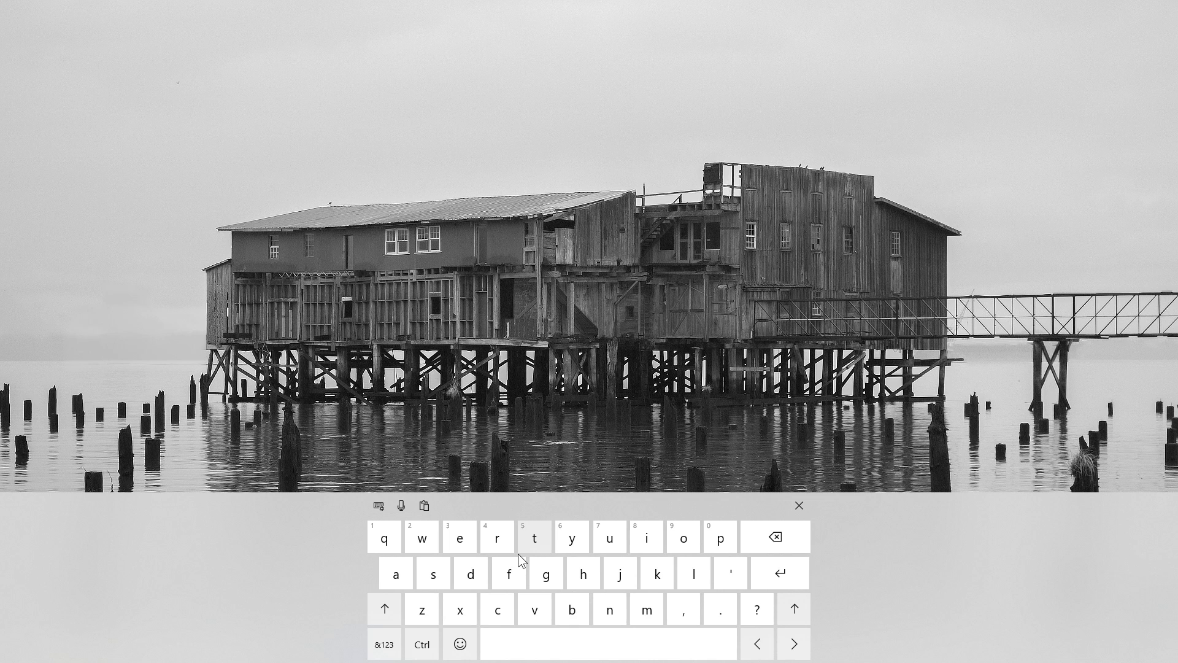
{"action": "left_click", "coordinate": [799, 504]}
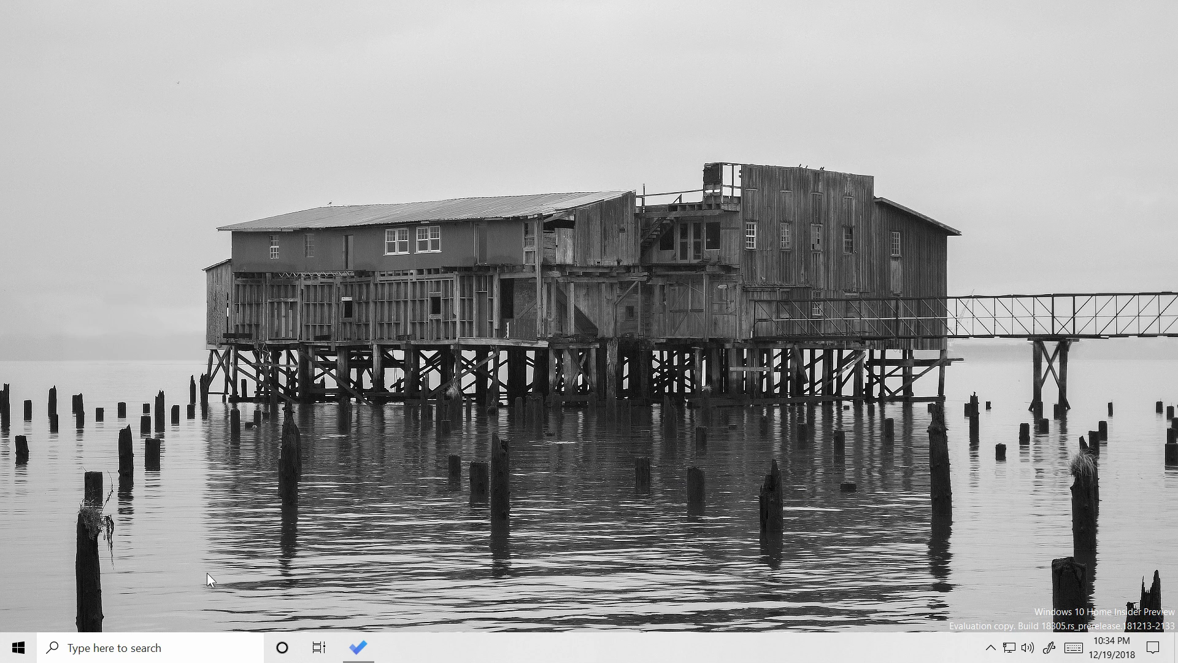
Step: Open a File Explorer window and go to the Desktop folder
{"action": "right_click", "coordinate": [308, 239]}
{"action": "left_click", "coordinate": [18, 647]}
{"action": "left_click", "coordinate": [18, 562]}
{"action": "key", "text": "super+e"}
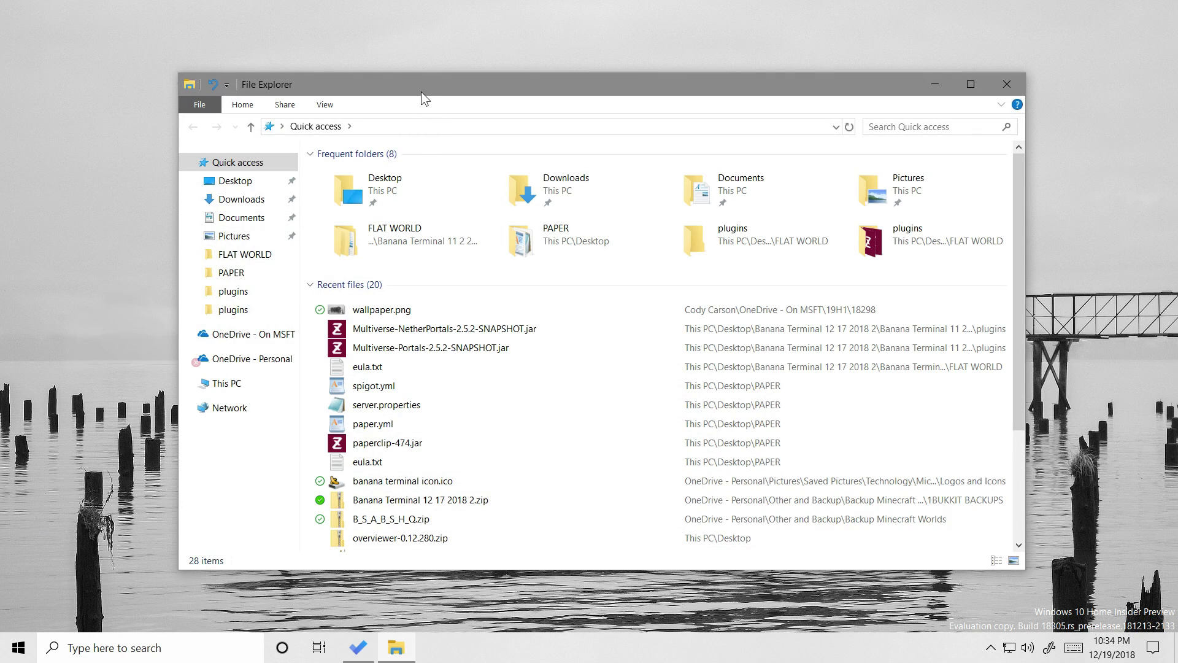
{"action": "left_click", "coordinate": [236, 181]}
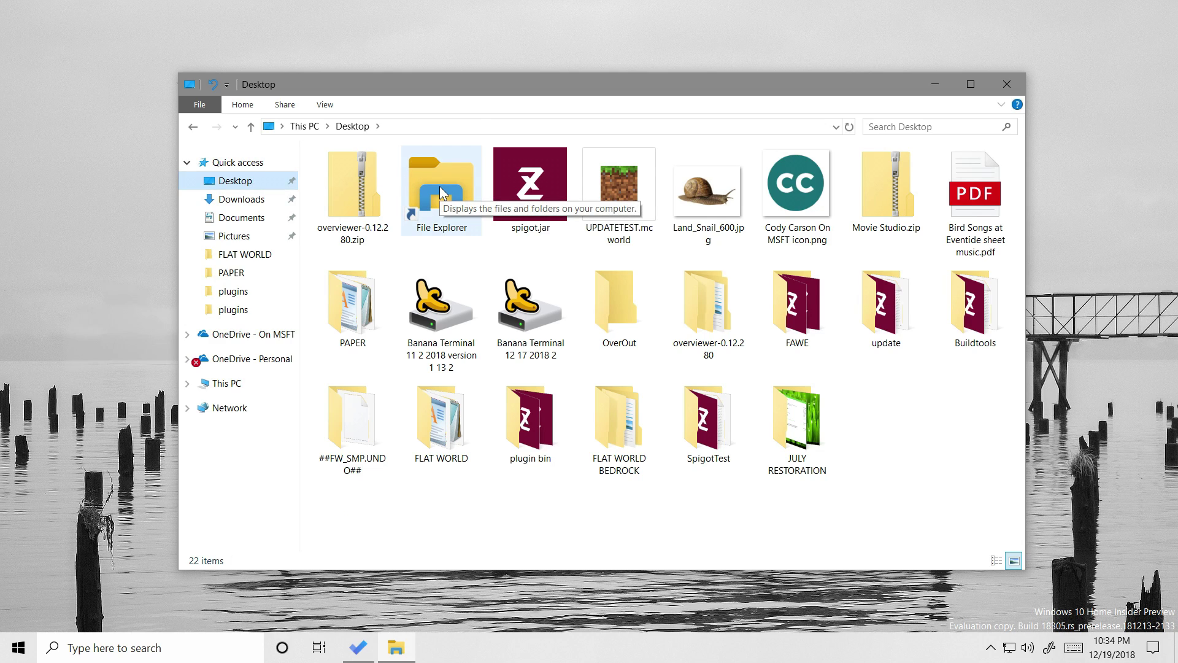
Step: Select the File Explorer shortcut in the Desktop folder to examine its icon, and clear the selection
{"action": "left_click", "coordinate": [432, 230]}
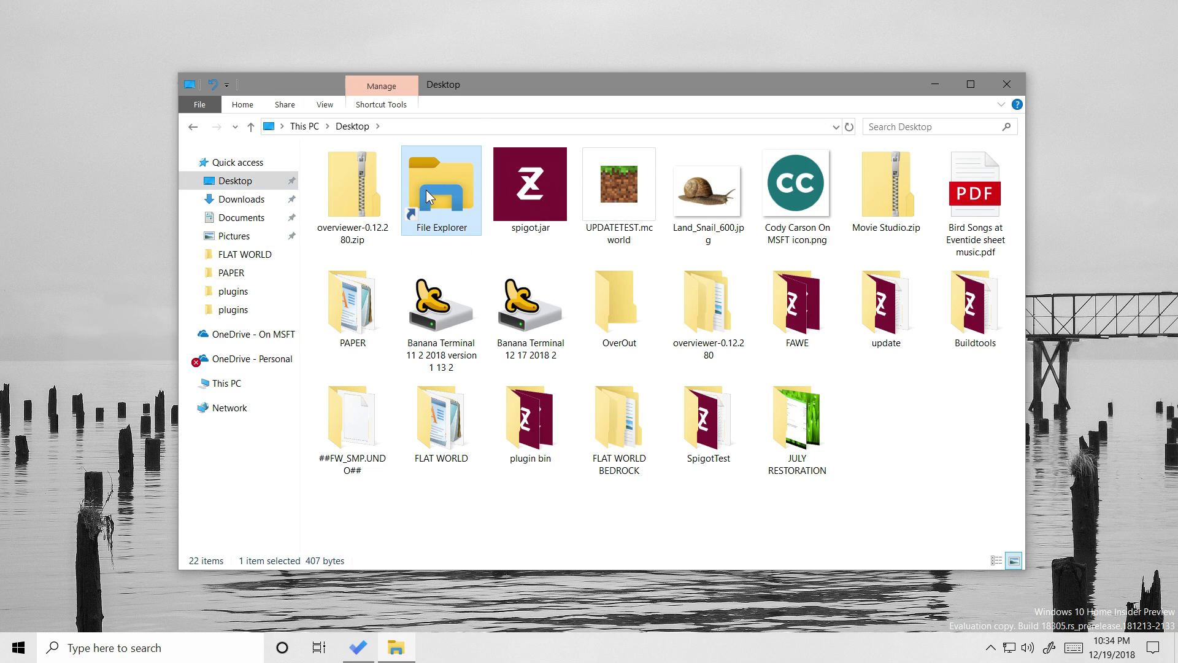
{"action": "left_click_drag", "start_coordinate": [412, 240], "coordinate": [482, 244]}
{"action": "key", "text": "Right"}
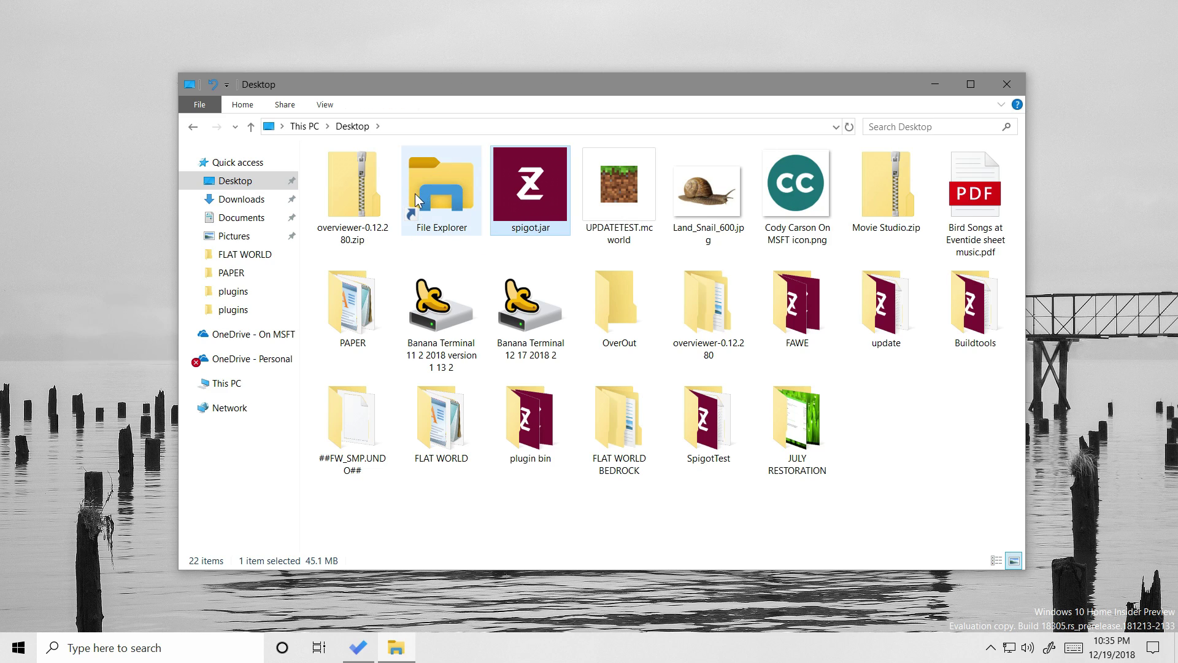
{"action": "left_click", "coordinate": [432, 183]}
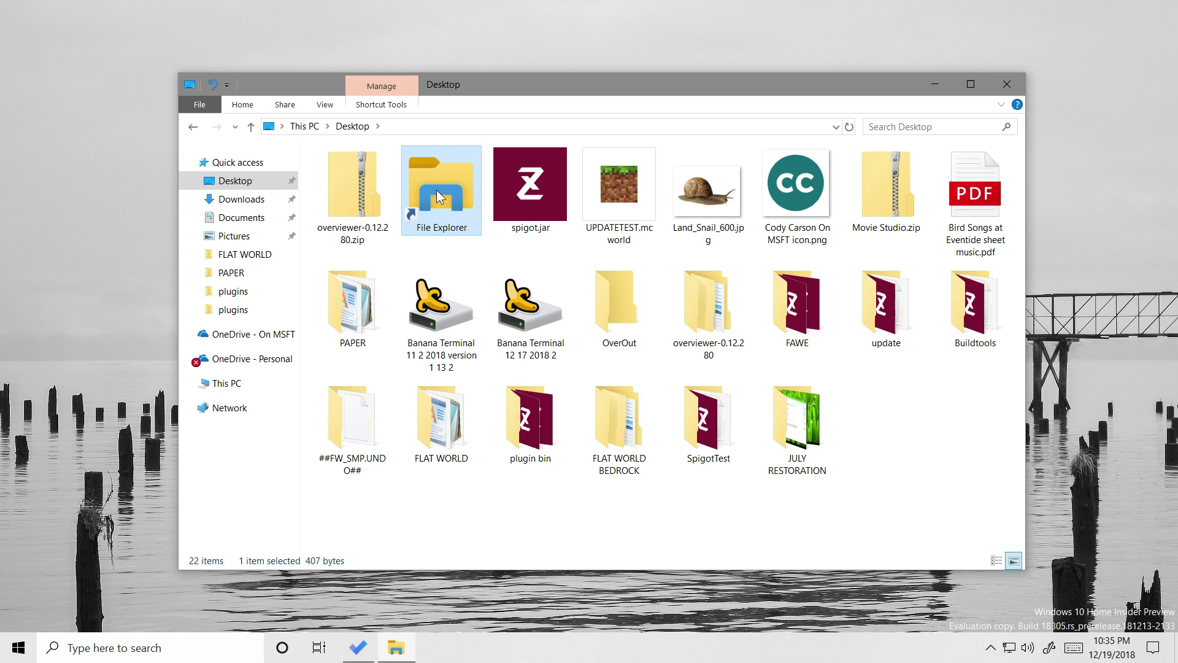
{"action": "left_click", "coordinate": [482, 244]}
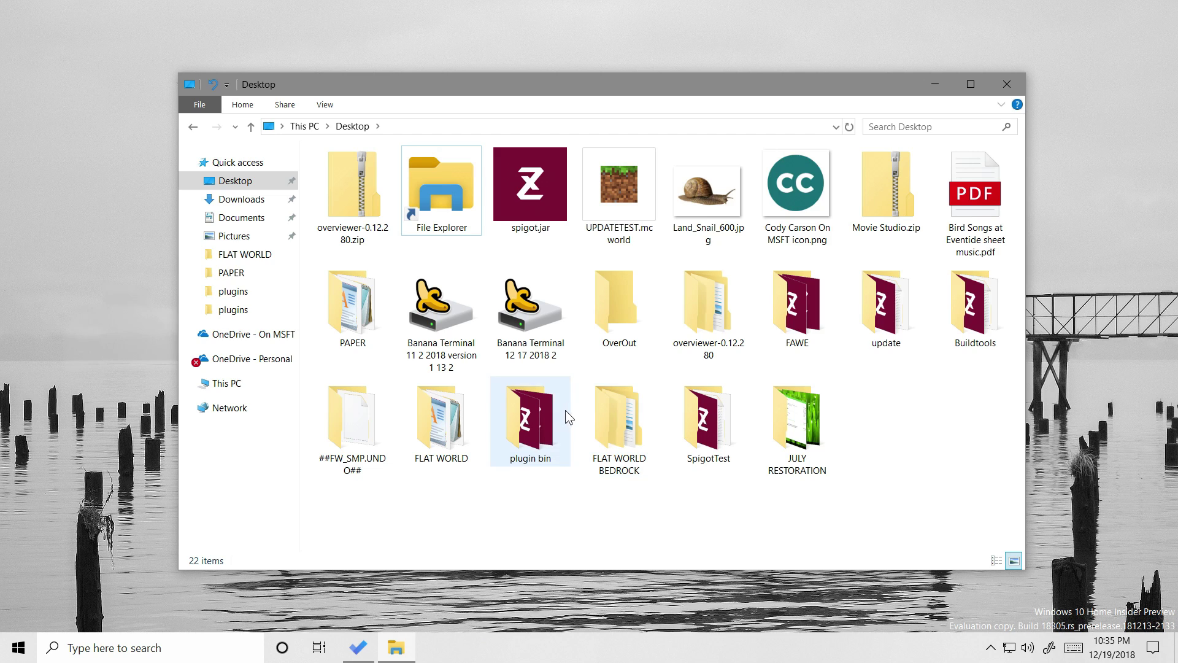
Step: Open the Downloads folder and look through its files grouped by date modified
{"action": "left_click", "coordinate": [250, 200]}
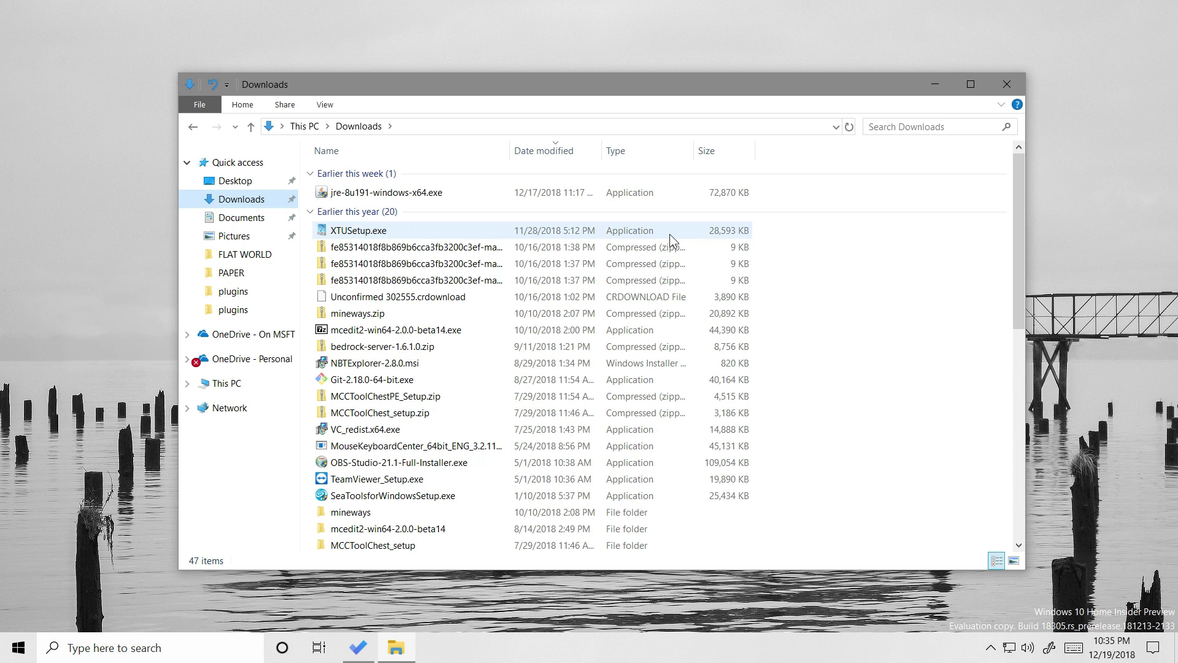
{"action": "scroll", "coordinate": [554, 359], "scroll_direction": "down", "scroll_amount": 2}
{"action": "scroll", "coordinate": [554, 357], "scroll_direction": "up", "scroll_amount": 2}
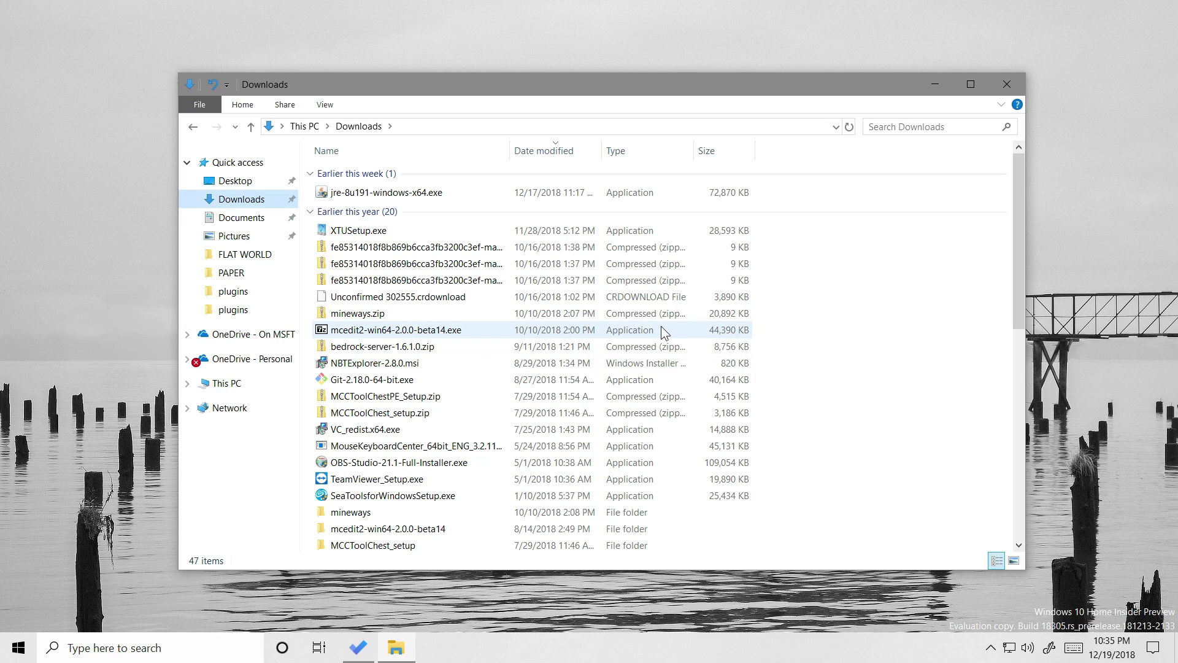
{"action": "scroll", "coordinate": [680, 324], "scroll_direction": "down", "scroll_amount": 4}
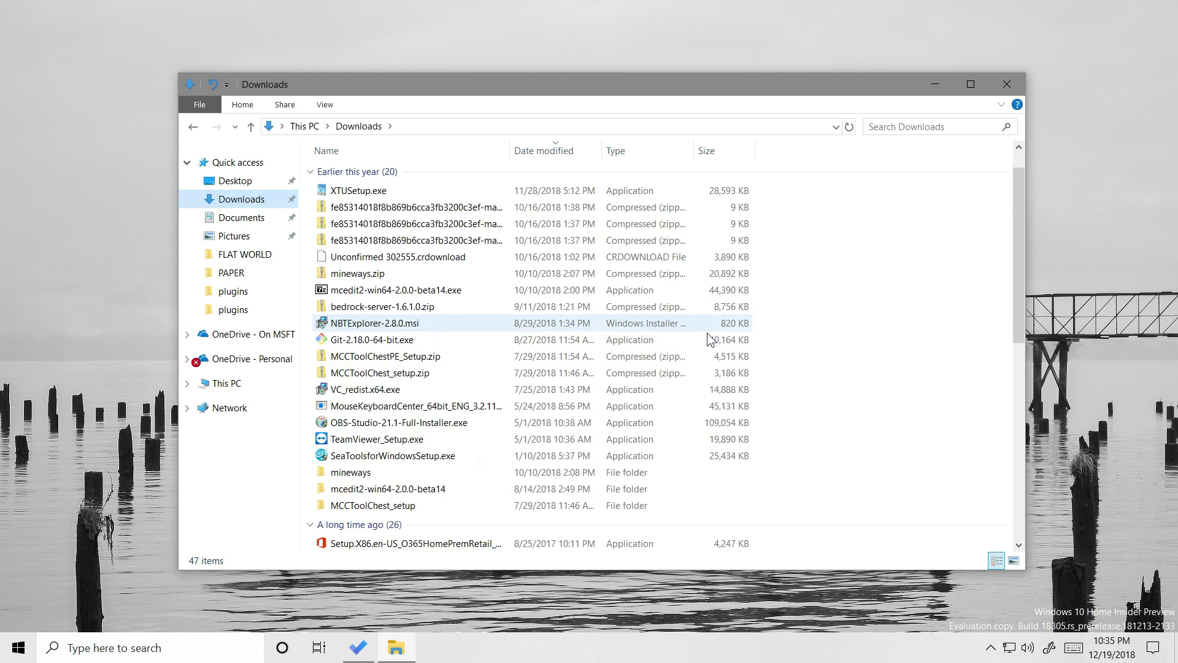
{"action": "scroll", "coordinate": [678, 323], "scroll_direction": "down", "scroll_amount": 1}
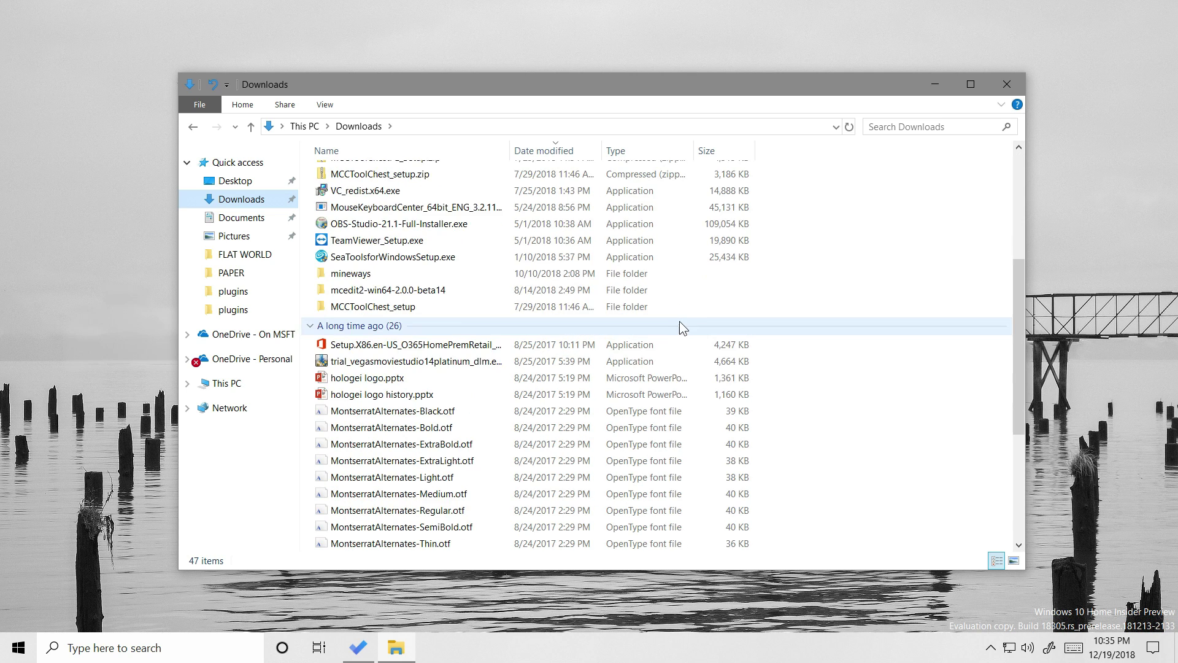
Step: Go back to the start of the Downloads list and close the File Explorer window
{"action": "scroll", "coordinate": [680, 323], "scroll_direction": "up", "scroll_amount": 5}
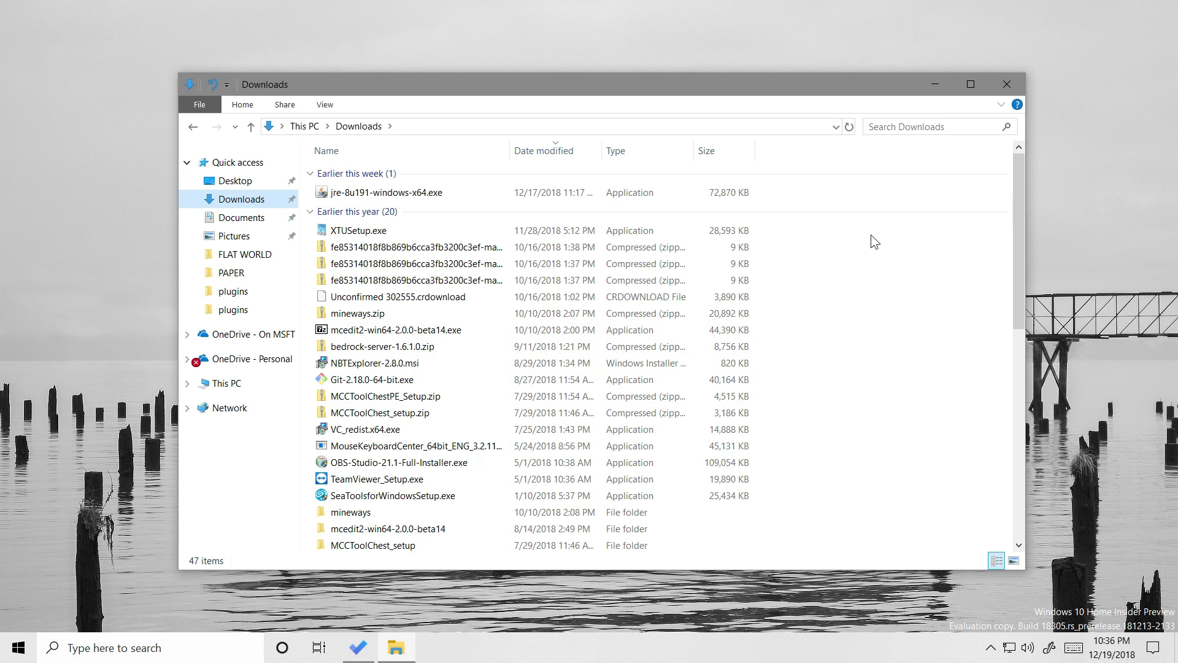
{"action": "left_click", "coordinate": [1003, 81]}
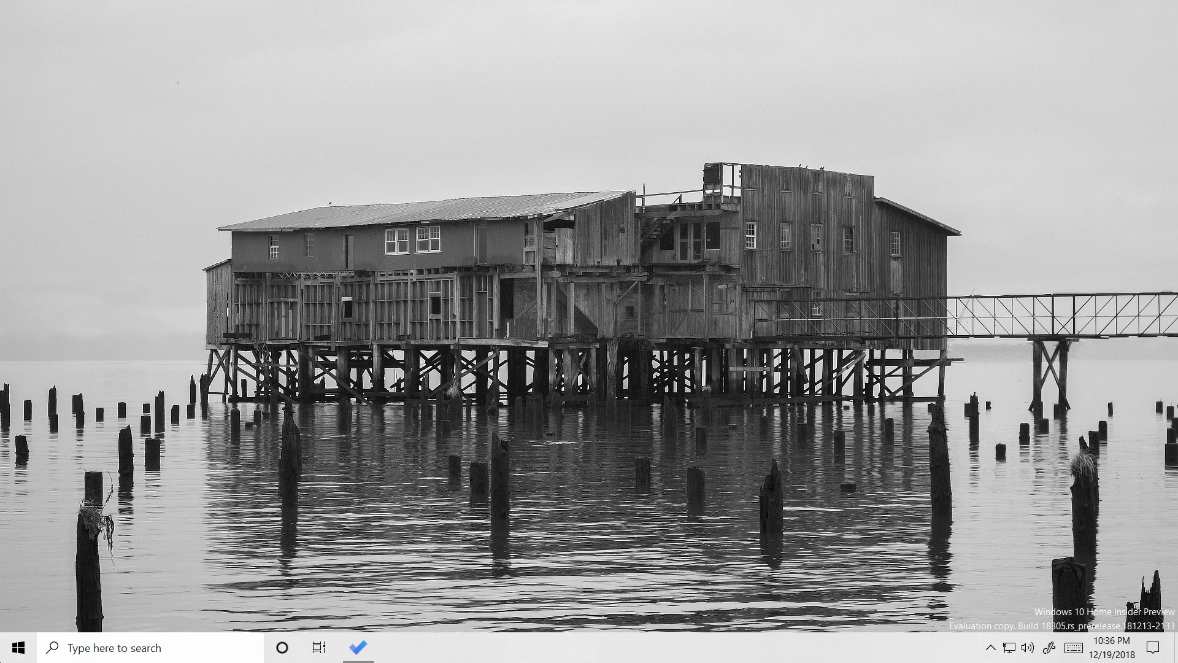
{"action": "left_click", "coordinate": [17, 647]}
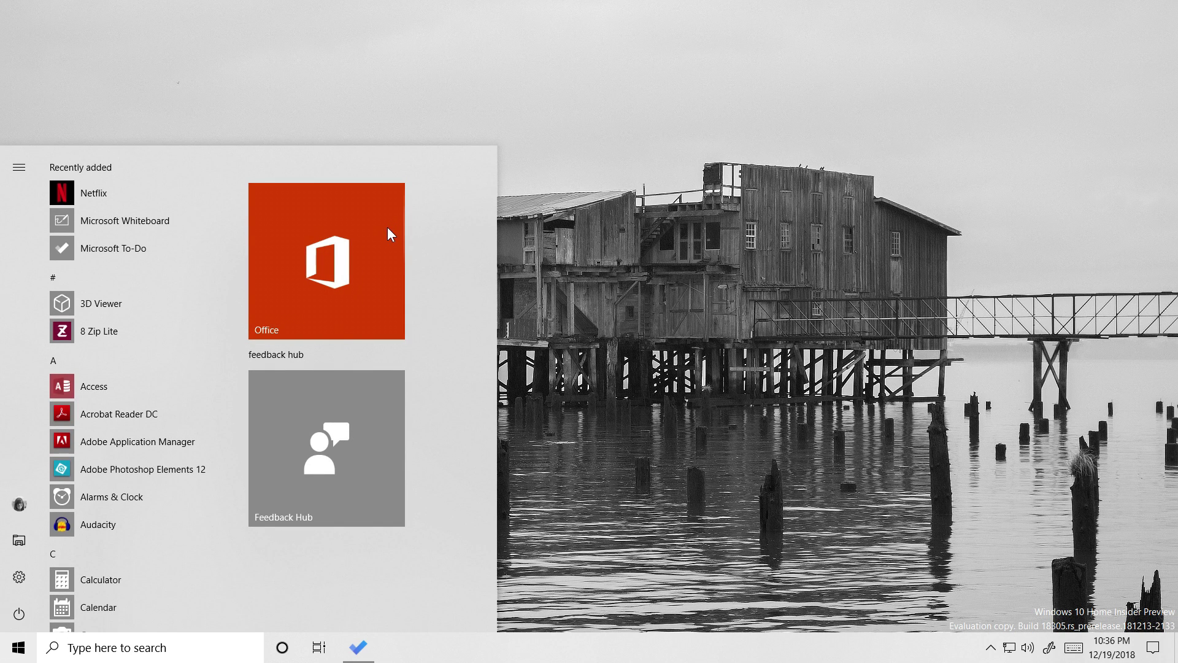
{"action": "left_click_drag", "start_coordinate": [513, 237], "coordinate": [591, 252]}
{"action": "left_click", "coordinate": [590, 252]}
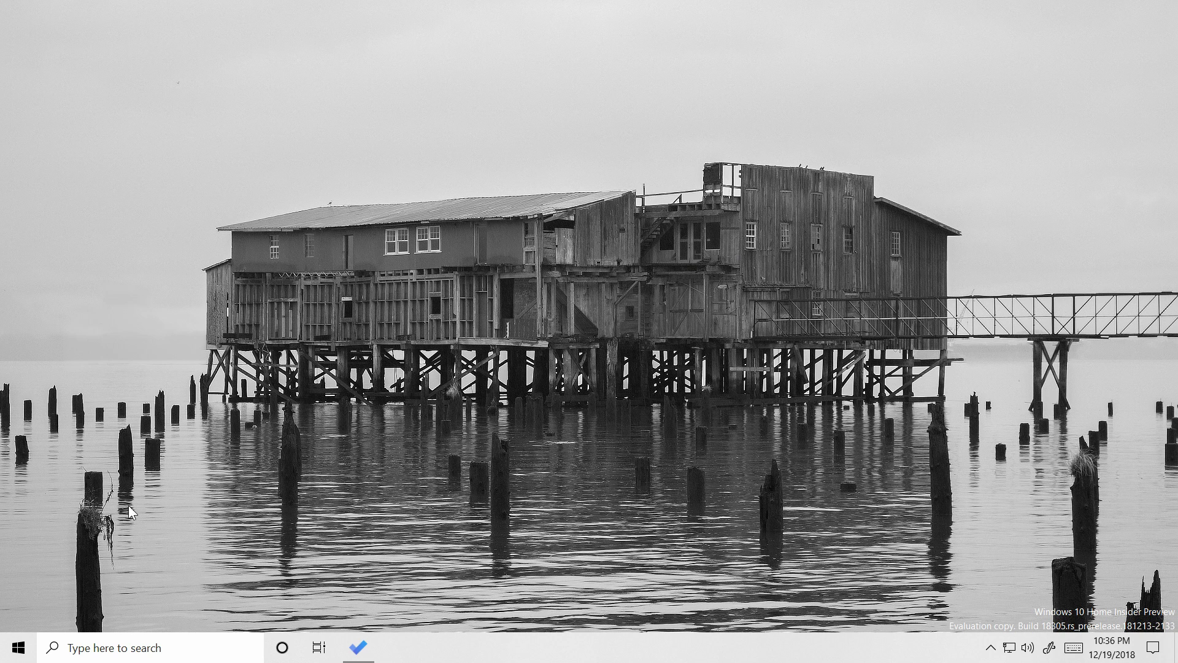
Step: Open the Apps & features page in Windows Settings and maximize the window
{"action": "left_click", "coordinate": [17, 647]}
{"action": "left_click", "coordinate": [25, 580]}
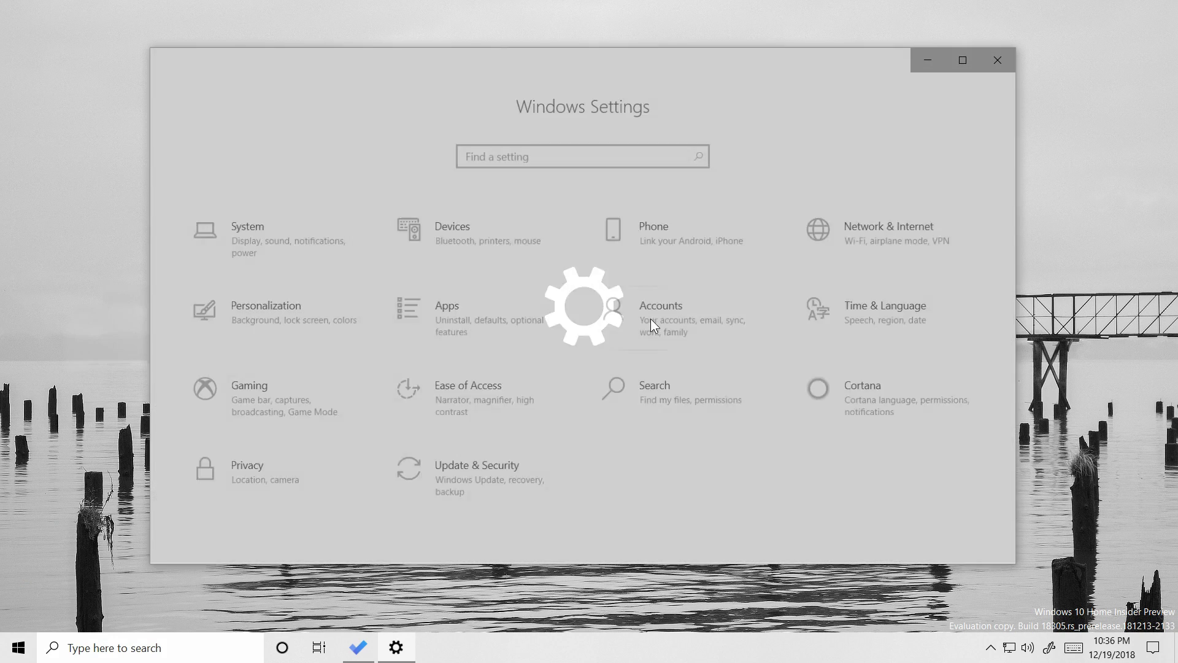
{"action": "left_click", "coordinate": [454, 314]}
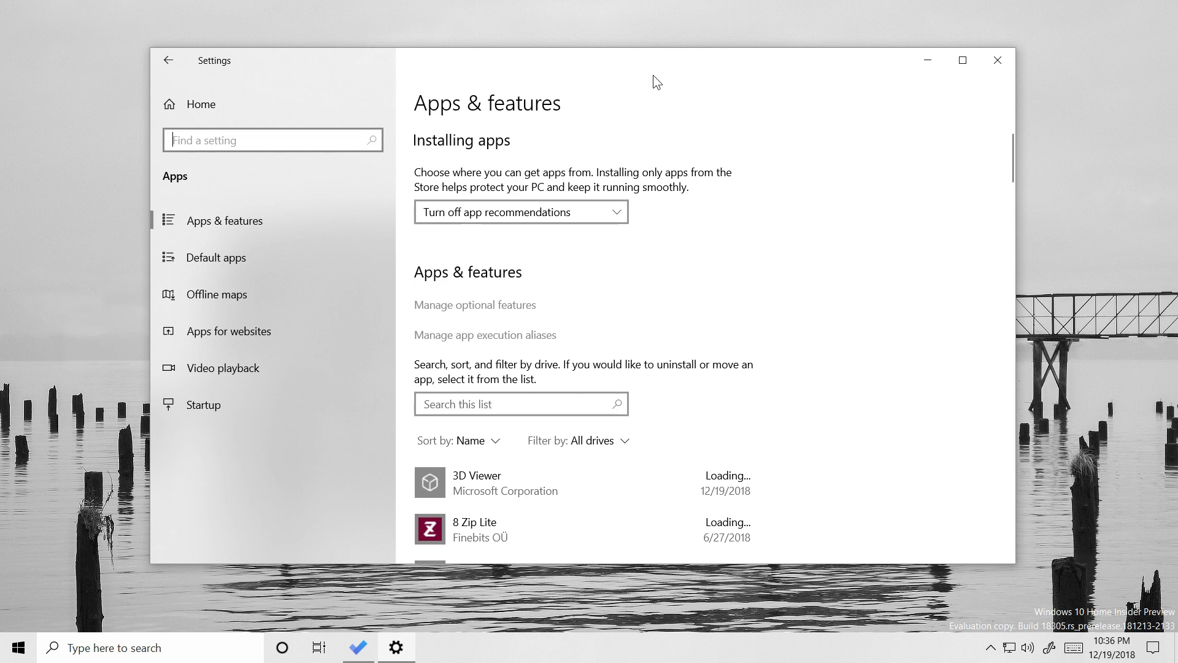
{"action": "double_click", "coordinate": [646, 54]}
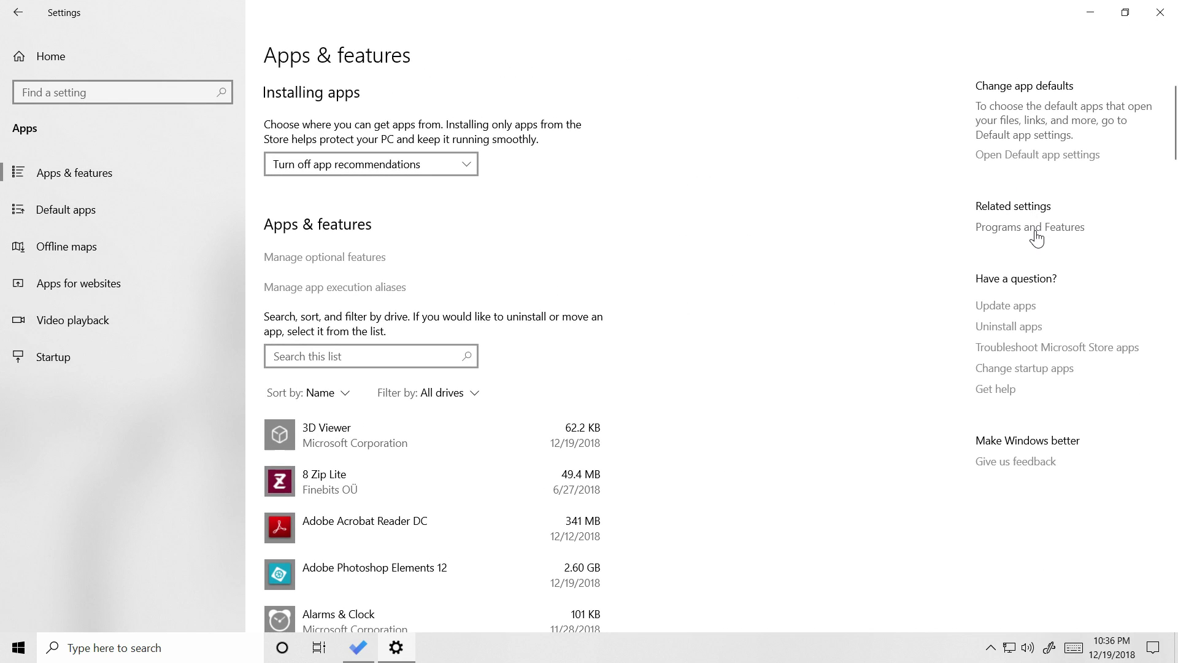
Step: Open the Windows Features list through Programs and Features, look it over and close it
{"action": "left_click", "coordinate": [1031, 227]}
{"action": "left_click", "coordinate": [374, 245]}
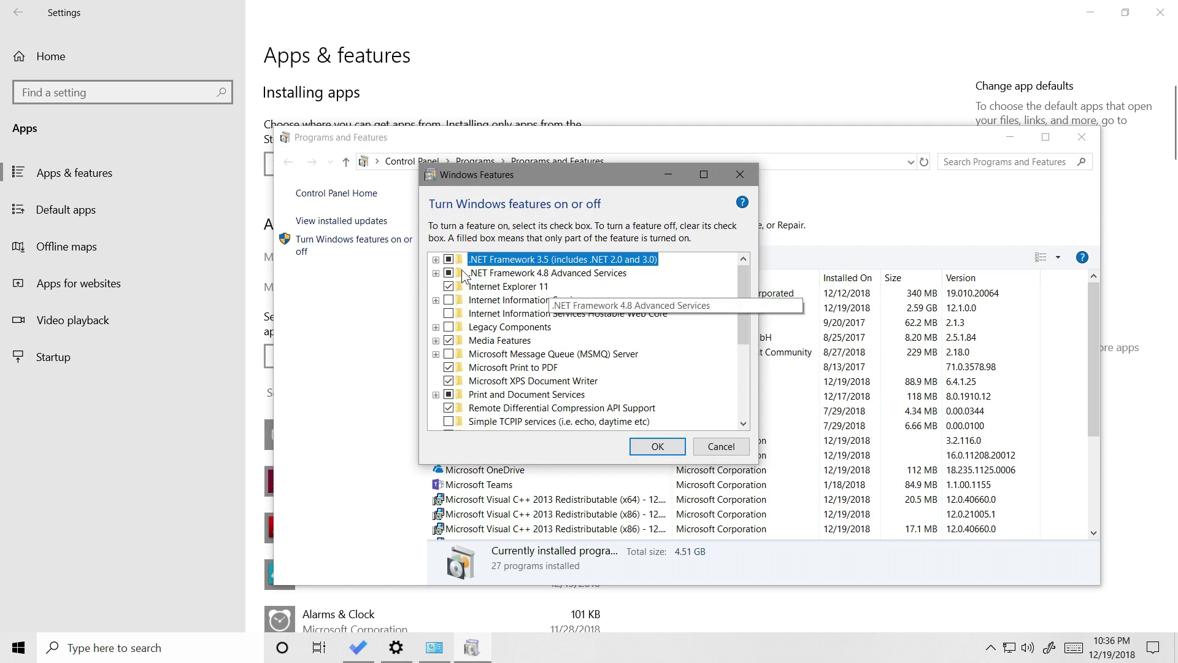
{"action": "left_click", "coordinate": [747, 161]}
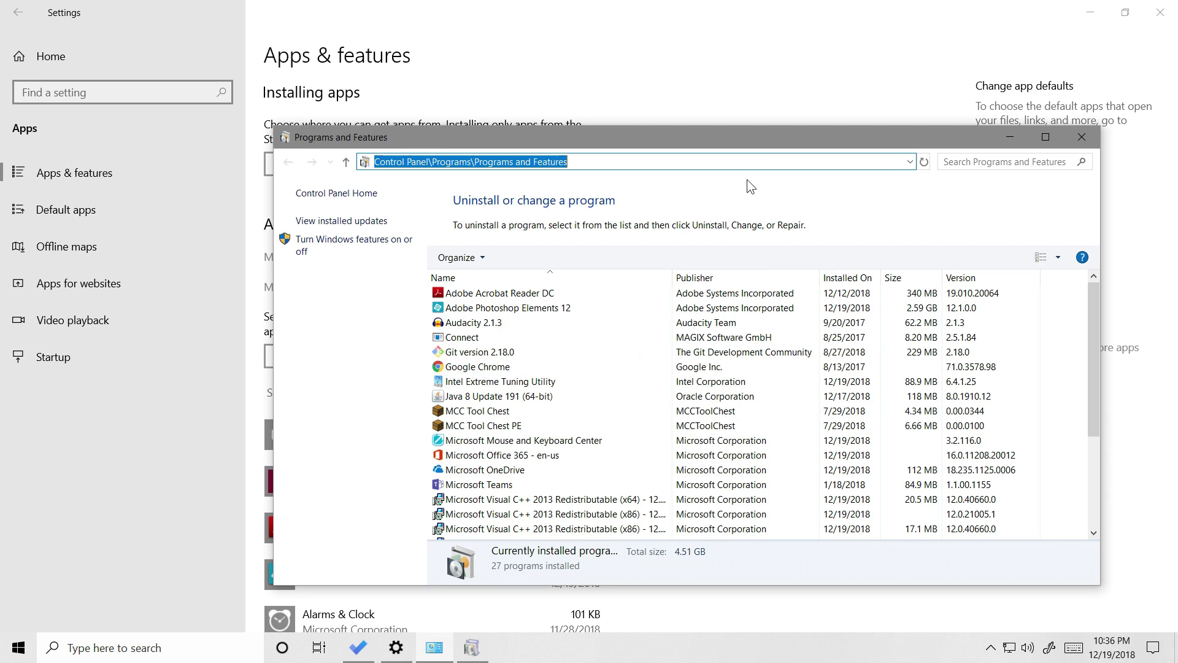
Step: Close the Programs and Features window and the Settings window
{"action": "left_click", "coordinate": [1081, 136]}
{"action": "left_click", "coordinate": [739, 179]}
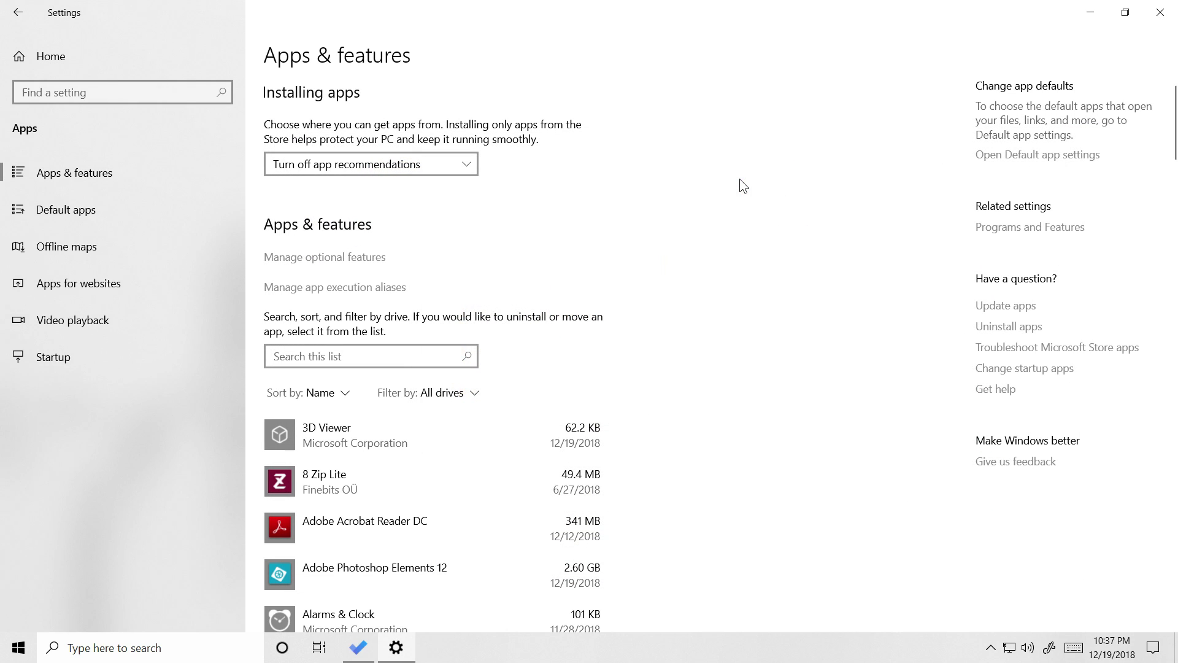
{"action": "left_click", "coordinate": [1159, 12]}
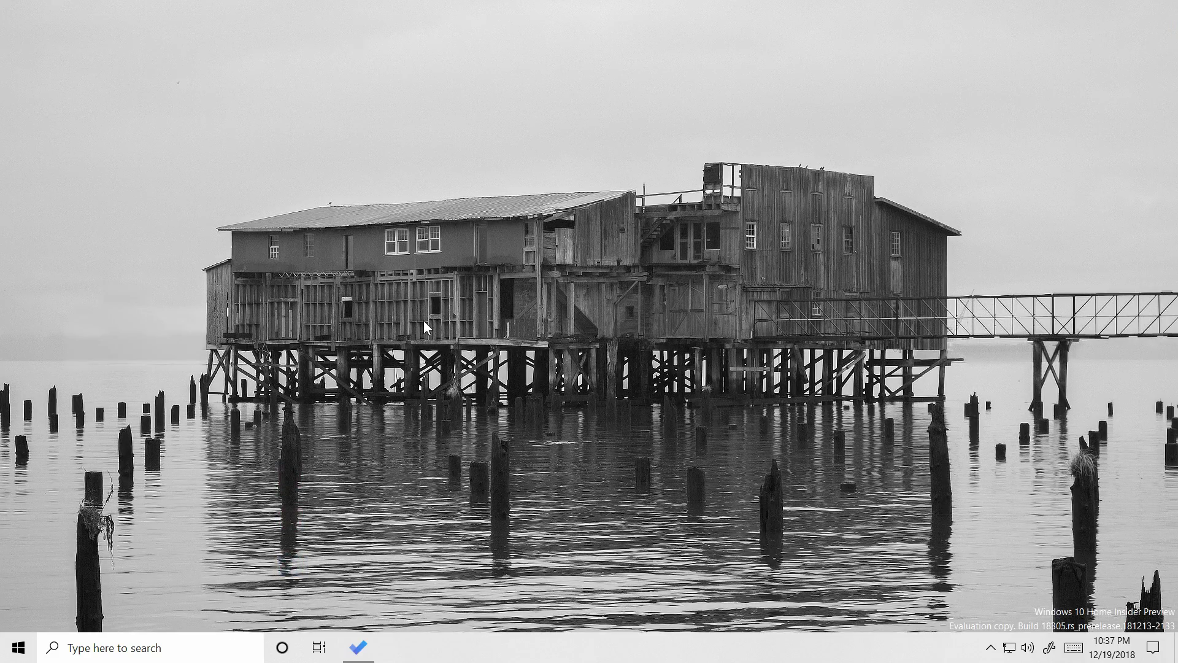
Step: Switch to the virtual desktop with the running cmd.exe console and open its Terminal properties, moving the dialog aside to uncover the output
{"action": "left_click", "coordinate": [318, 647]}
{"action": "left_click", "coordinate": [335, 80]}
{"action": "left_click_drag", "start_coordinate": [444, 61], "coordinate": [516, 100]}
{"action": "right_click", "coordinate": [564, 100]}
{"action": "left_click", "coordinate": [597, 231]}
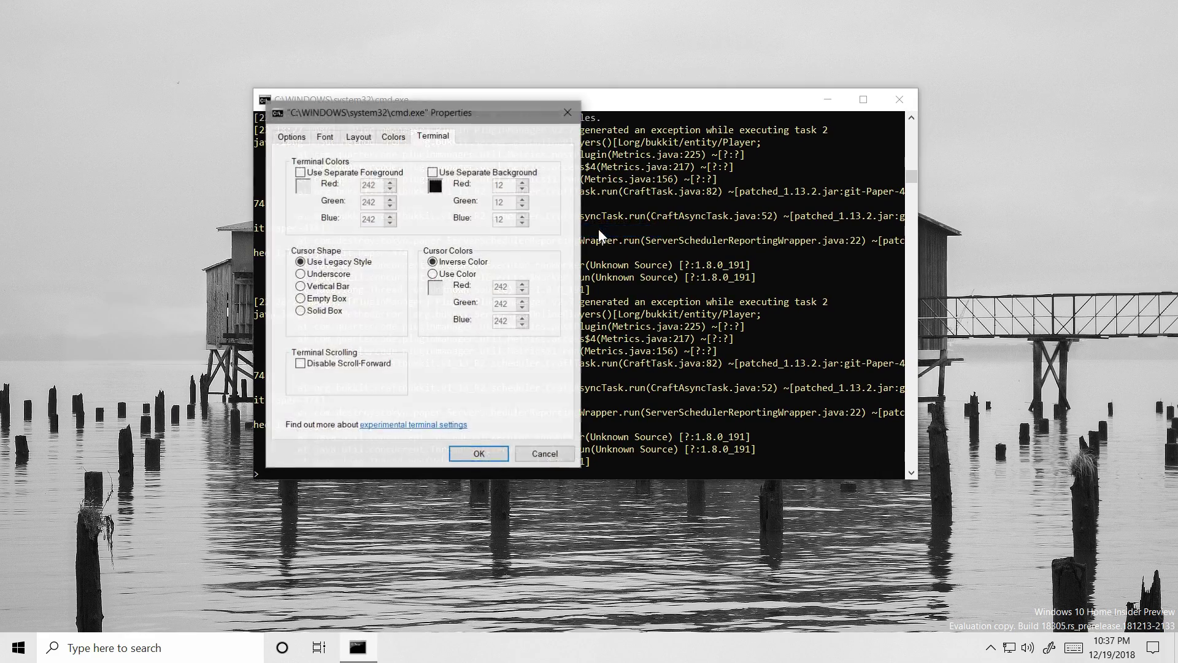
{"action": "left_click_drag", "start_coordinate": [428, 112], "coordinate": [882, 157]}
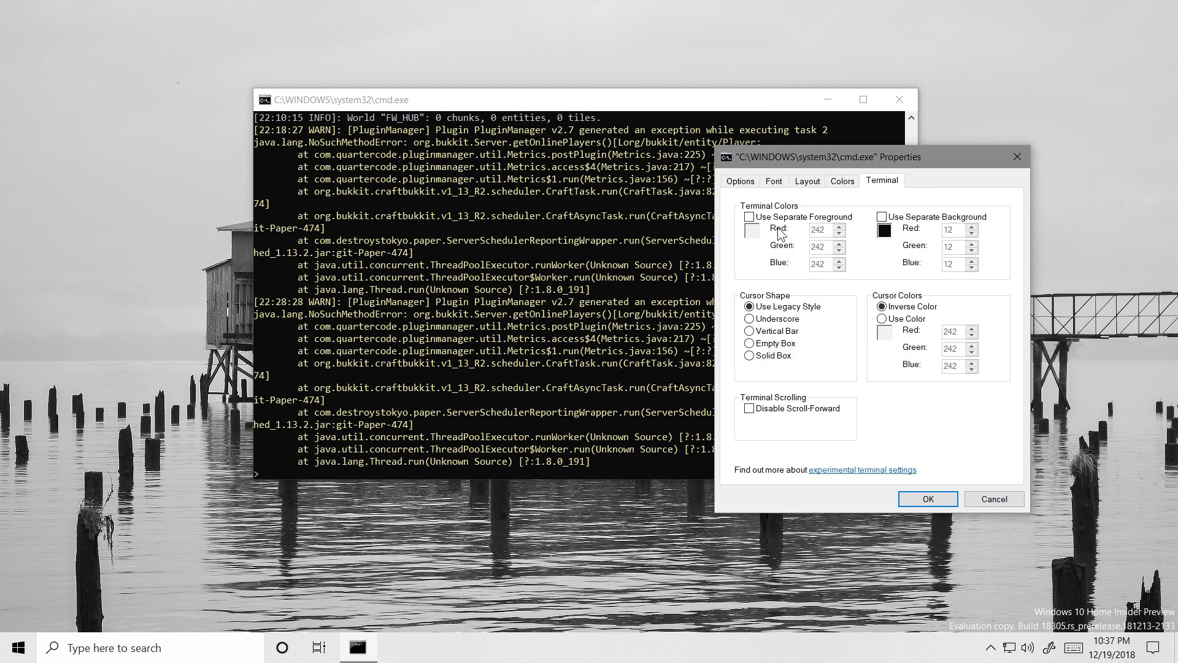
Step: Compare the console's Colors and Terminal properties, toggling the Use Separate Background option on and off
{"action": "left_click", "coordinate": [849, 186]}
{"action": "left_click", "coordinate": [879, 187]}
{"action": "left_click", "coordinate": [908, 221]}
{"action": "left_click", "coordinate": [908, 221]}
{"action": "left_click", "coordinate": [845, 187]}
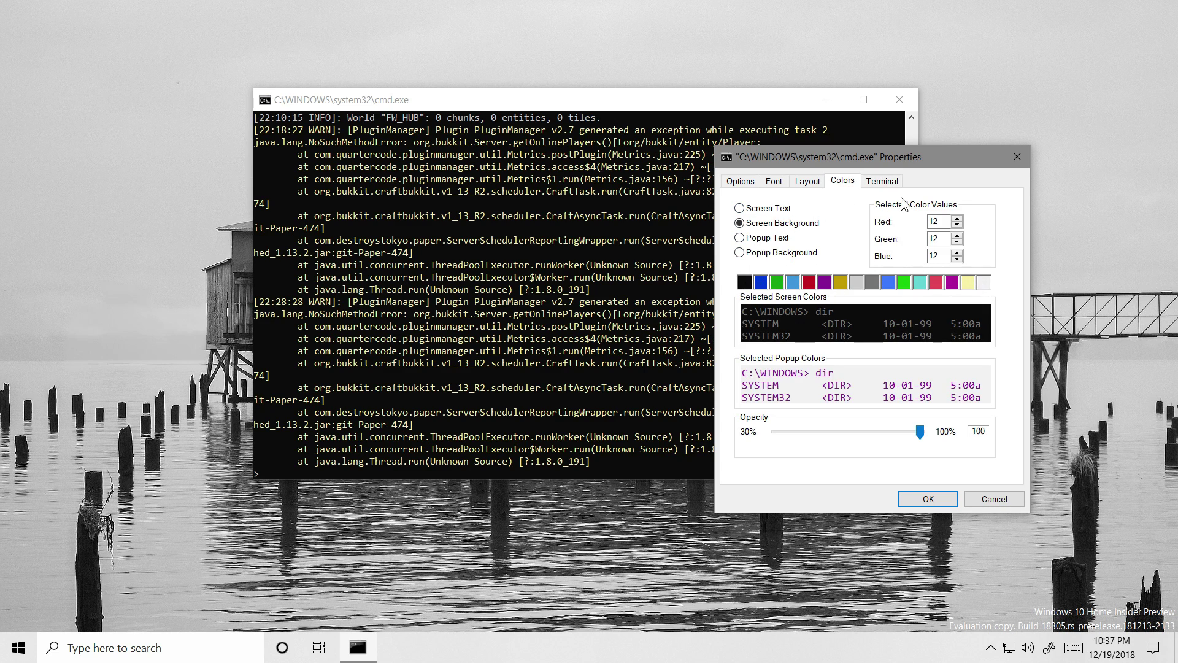
Step: Enable a separate terminal background with red set to 120, apply it and examine the console output
{"action": "left_click", "coordinate": [882, 180]}
{"action": "left_click", "coordinate": [882, 218]}
{"action": "left_click", "coordinate": [952, 229]}
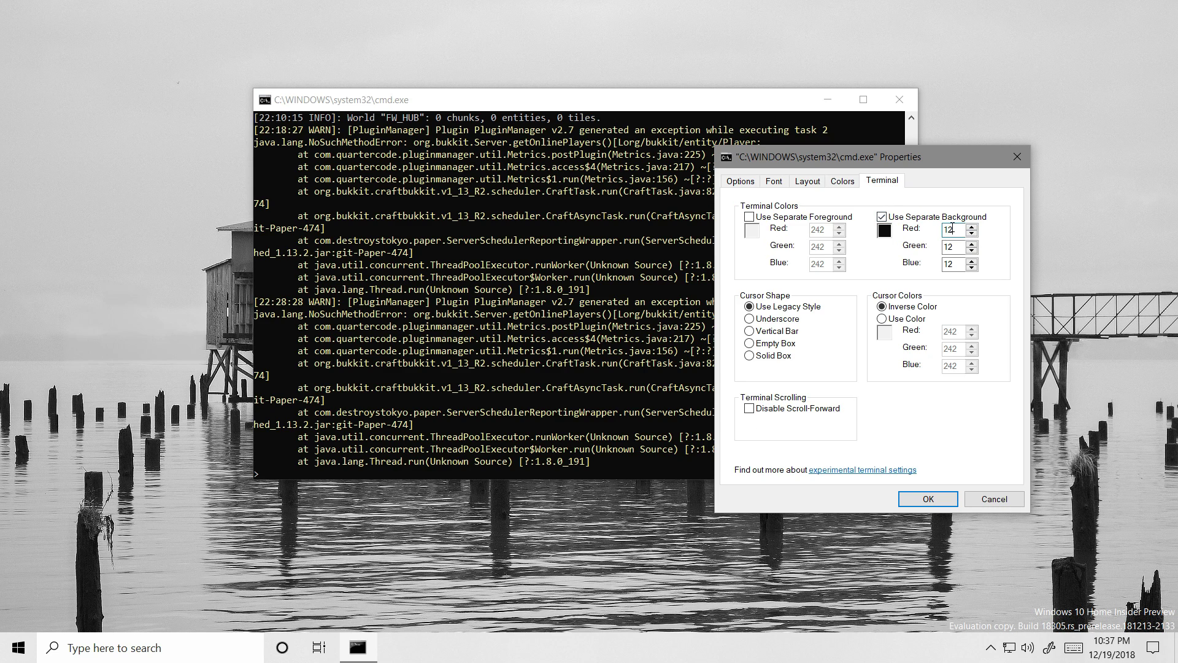
{"action": "type", "text": "8"}
{"action": "key", "text": "Tab"}
{"action": "left_click", "coordinate": [926, 498]}
{"action": "scroll", "coordinate": [591, 201], "scroll_direction": "up", "scroll_amount": 10}
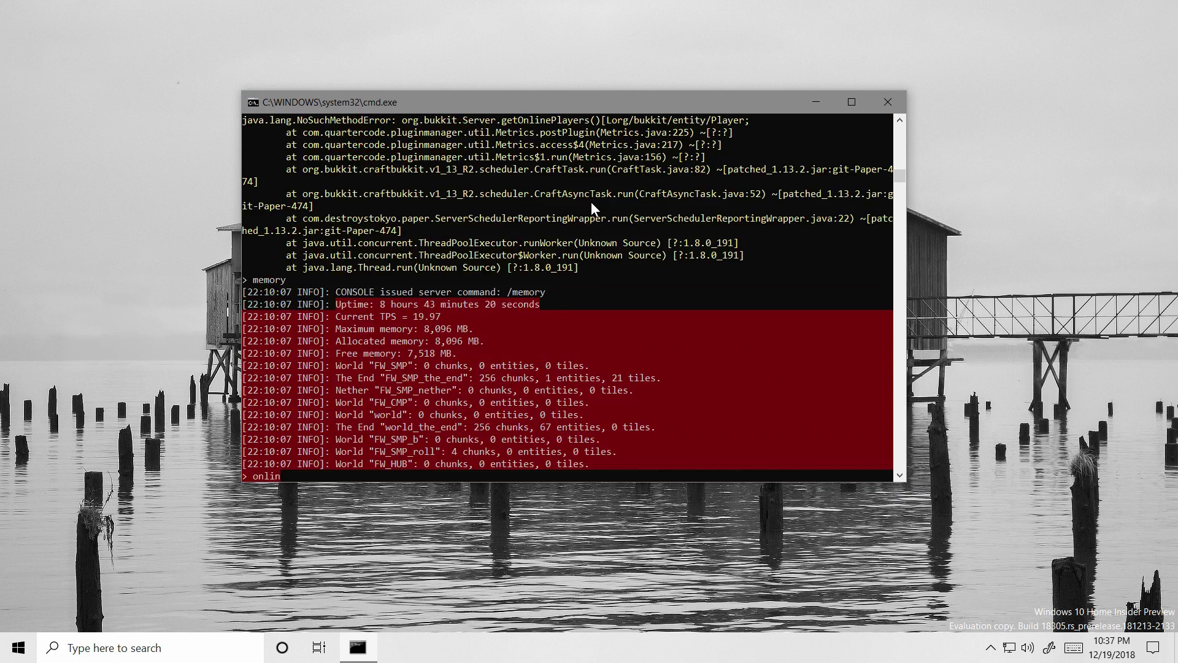
{"action": "scroll", "coordinate": [589, 190], "scroll_direction": "down", "scroll_amount": 10}
Step: Reopen the console's properties and turn off Use Separate Background
{"action": "right_click", "coordinate": [579, 102]}
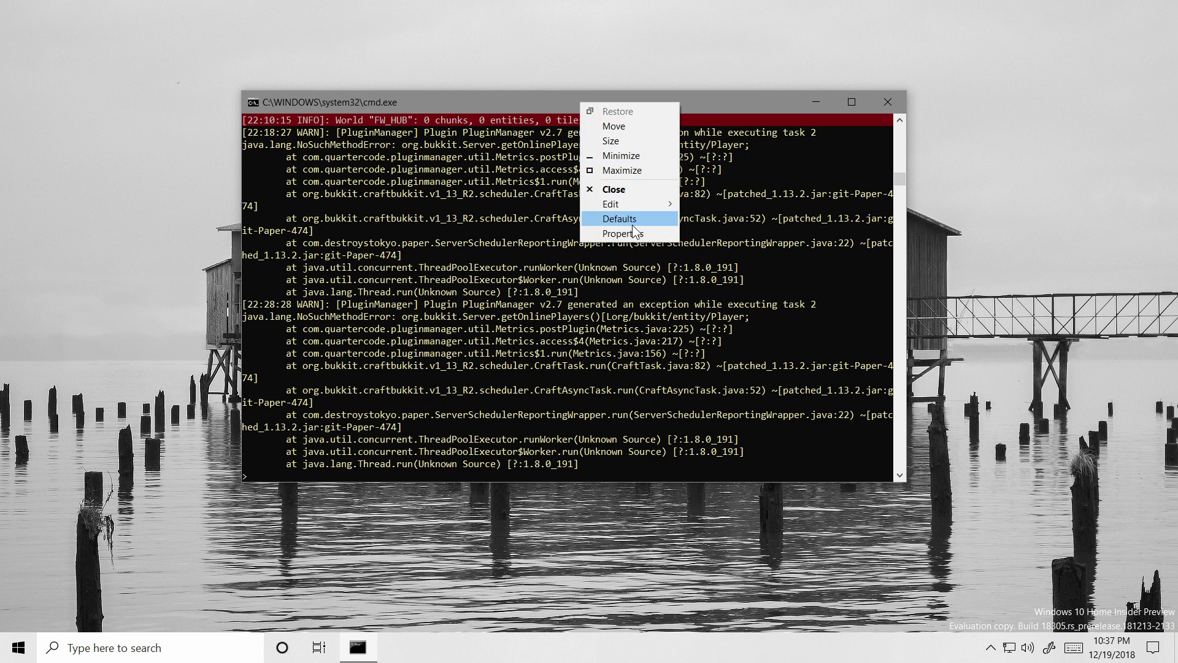
{"action": "left_click", "coordinate": [632, 237]}
{"action": "left_click_drag", "start_coordinate": [439, 114], "coordinate": [848, 143]}
{"action": "left_click", "coordinate": [808, 198]}
Step: Set the console's cursor shape to Underscore, apply it and examine the cursor at the prompt
{"action": "left_click_drag", "start_coordinate": [750, 144], "coordinate": [800, 124]}
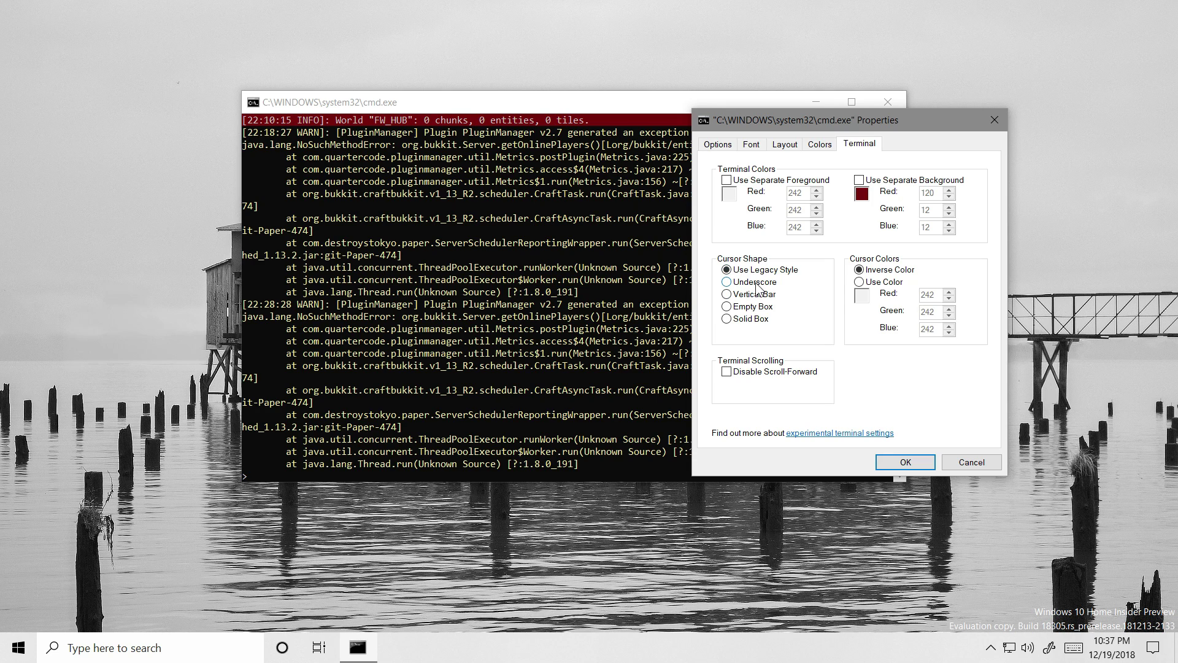
{"action": "left_click", "coordinate": [756, 286]}
{"action": "left_click", "coordinate": [906, 461]}
{"action": "left_click", "coordinate": [384, 457]}
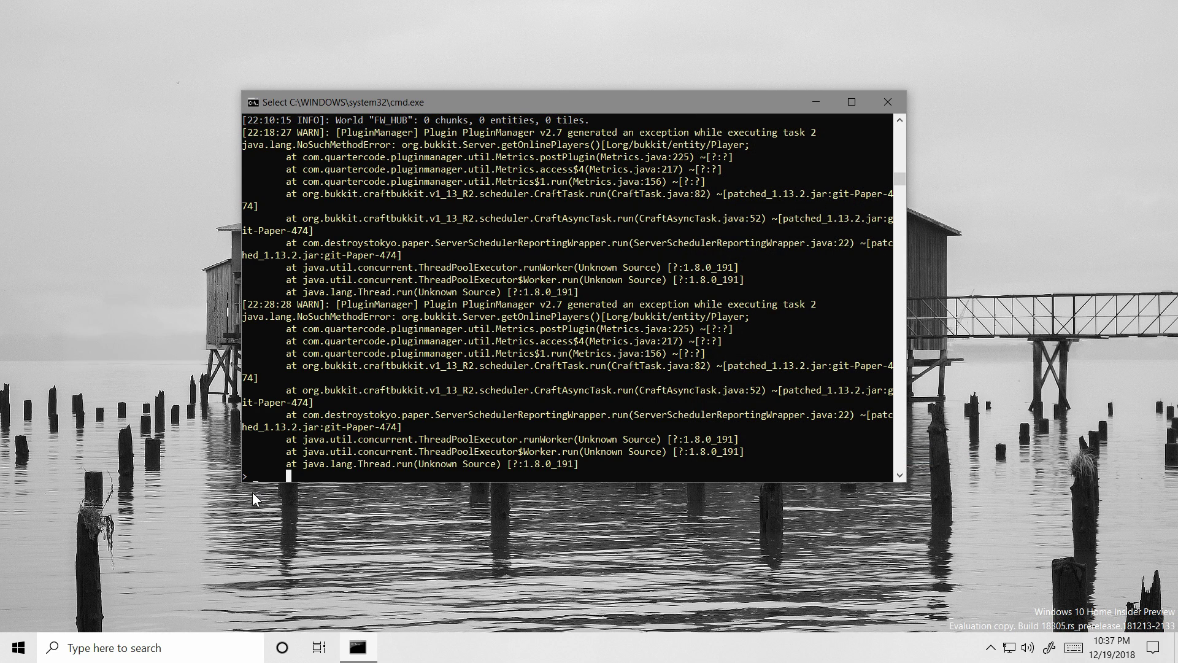
{"action": "scroll", "coordinate": [265, 453], "scroll_direction": "down", "scroll_amount": 1}
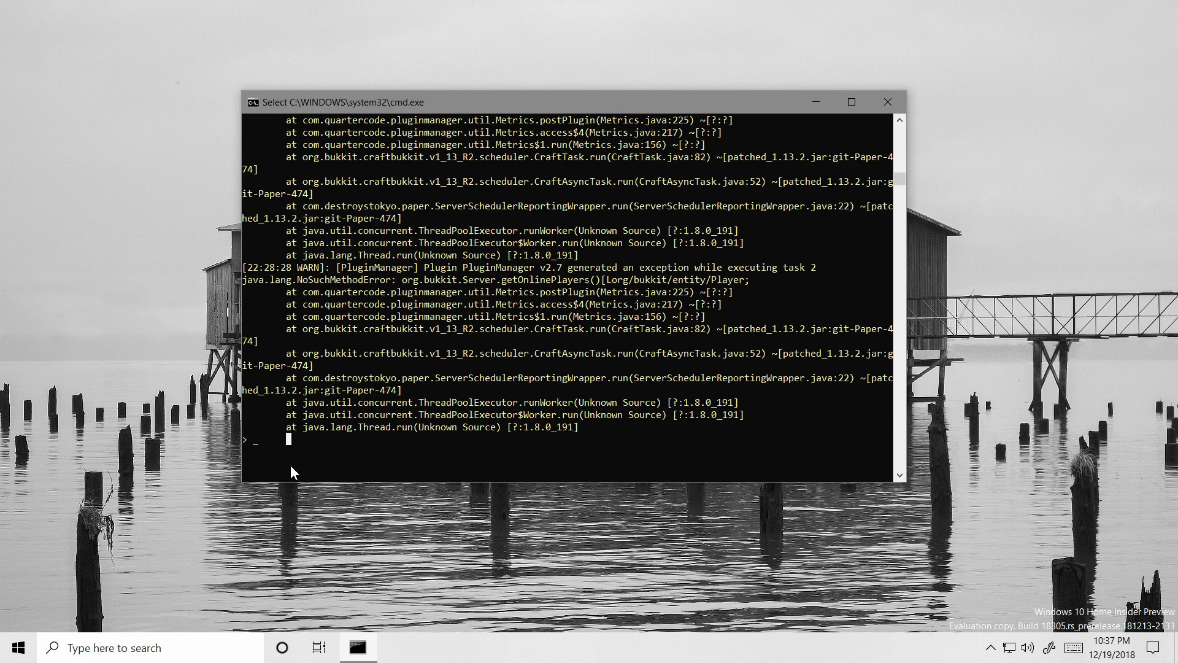
Step: Reopen the console's properties, change the cursor shape to Empty Box and apply it
{"action": "right_click", "coordinate": [423, 107]}
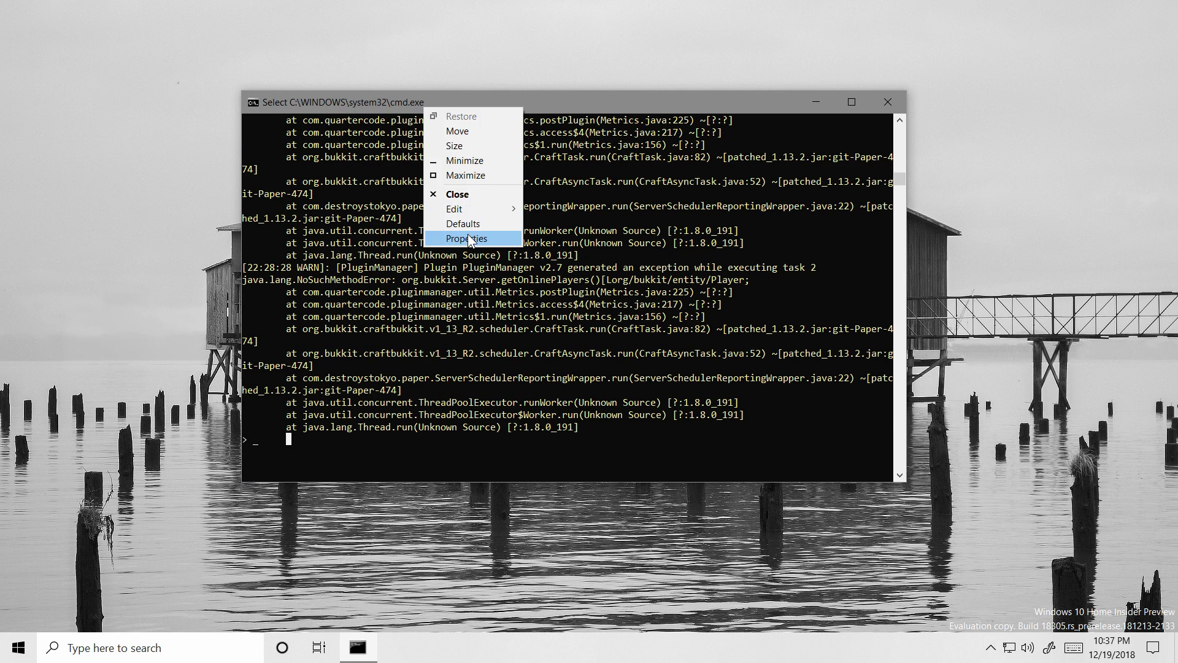
{"action": "left_click", "coordinate": [460, 239]}
{"action": "left_click_drag", "start_coordinate": [411, 120], "coordinate": [568, 121]}
{"action": "left_click", "coordinate": [460, 303]}
{"action": "left_click", "coordinate": [632, 455]}
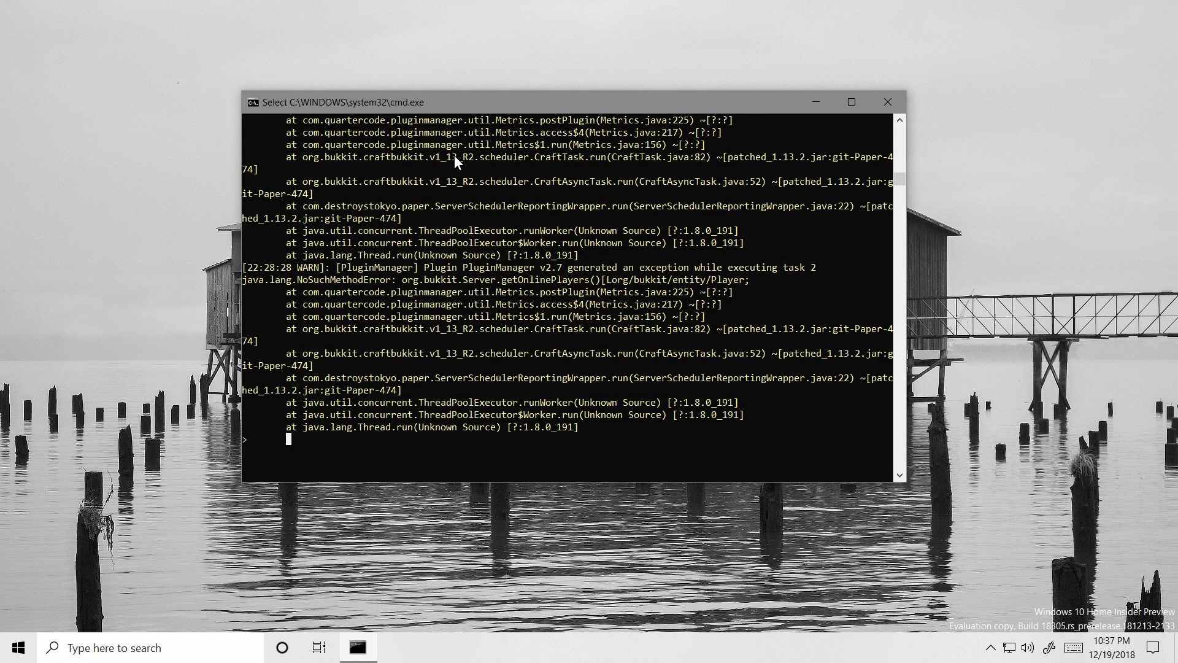
Step: Set the console's cursor shape back to Use Legacy Style, turn on Disable Scroll-Forward and apply the settings
{"action": "right_click", "coordinate": [471, 102]}
{"action": "left_click_drag", "start_coordinate": [509, 243], "coordinate": [507, 232]}
{"action": "right_click", "coordinate": [505, 104]}
{"action": "left_click", "coordinate": [528, 241]}
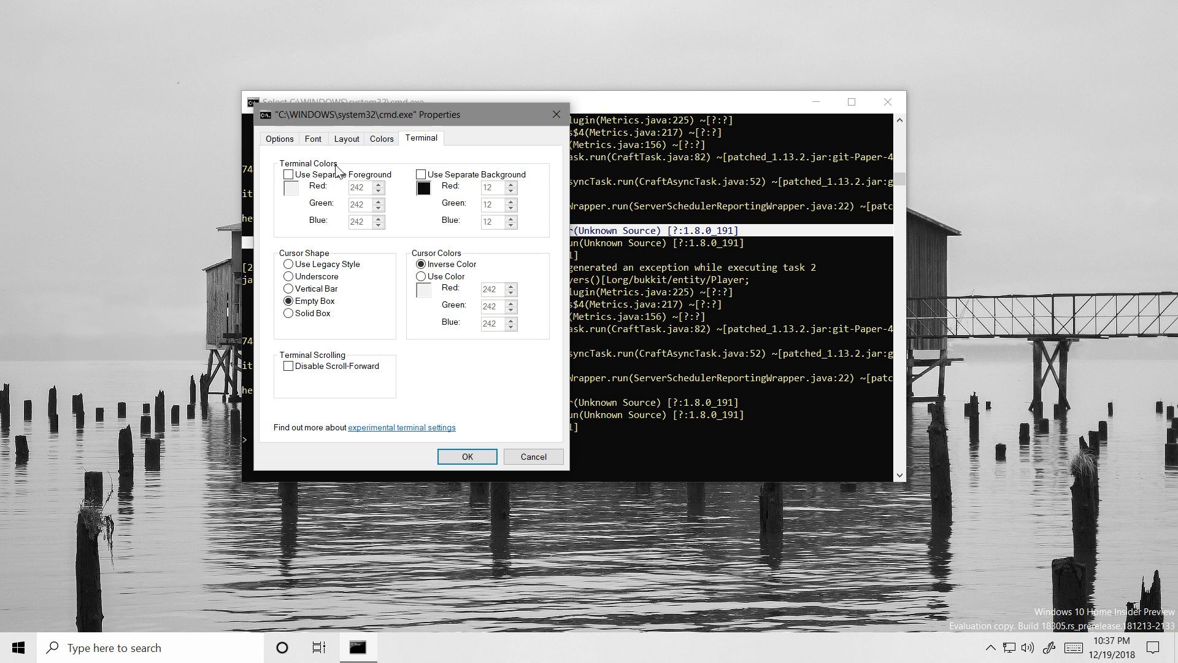
{"action": "left_click", "coordinate": [326, 265]}
{"action": "left_click", "coordinate": [322, 373]}
{"action": "left_click", "coordinate": [465, 457]}
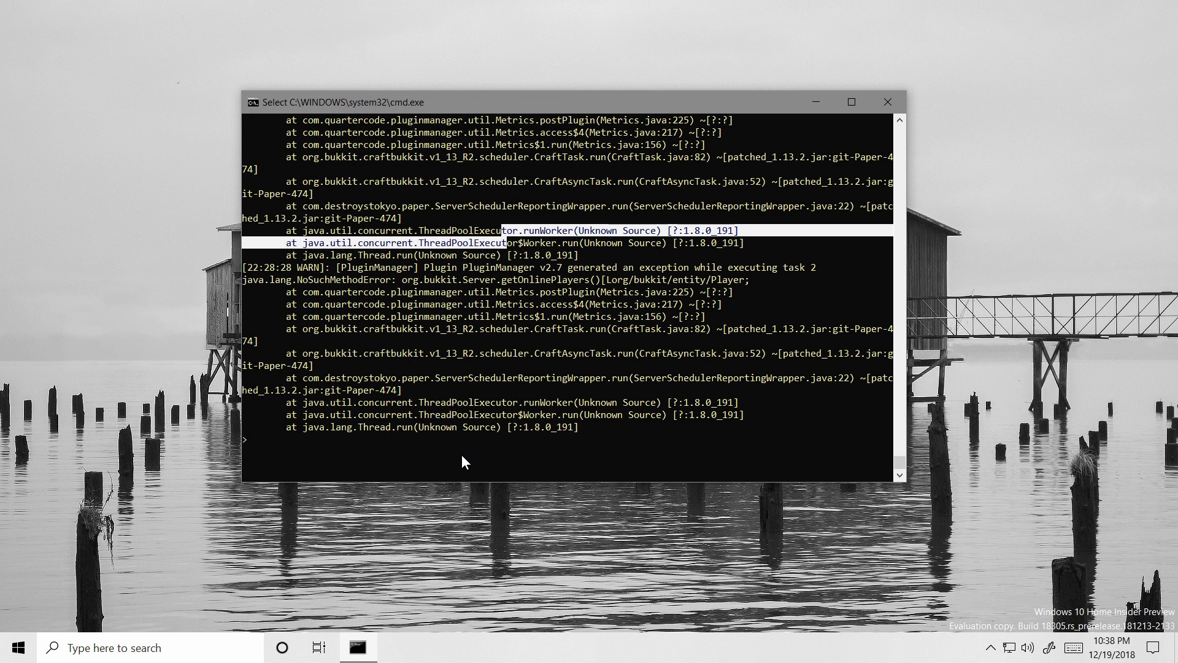
Step: Turn off Disable Scroll-Forward and scroll the console buffer past the prompt and back to examine the scrolling behaviour
{"action": "right_click", "coordinate": [470, 103]}
{"action": "left_click", "coordinate": [512, 234]}
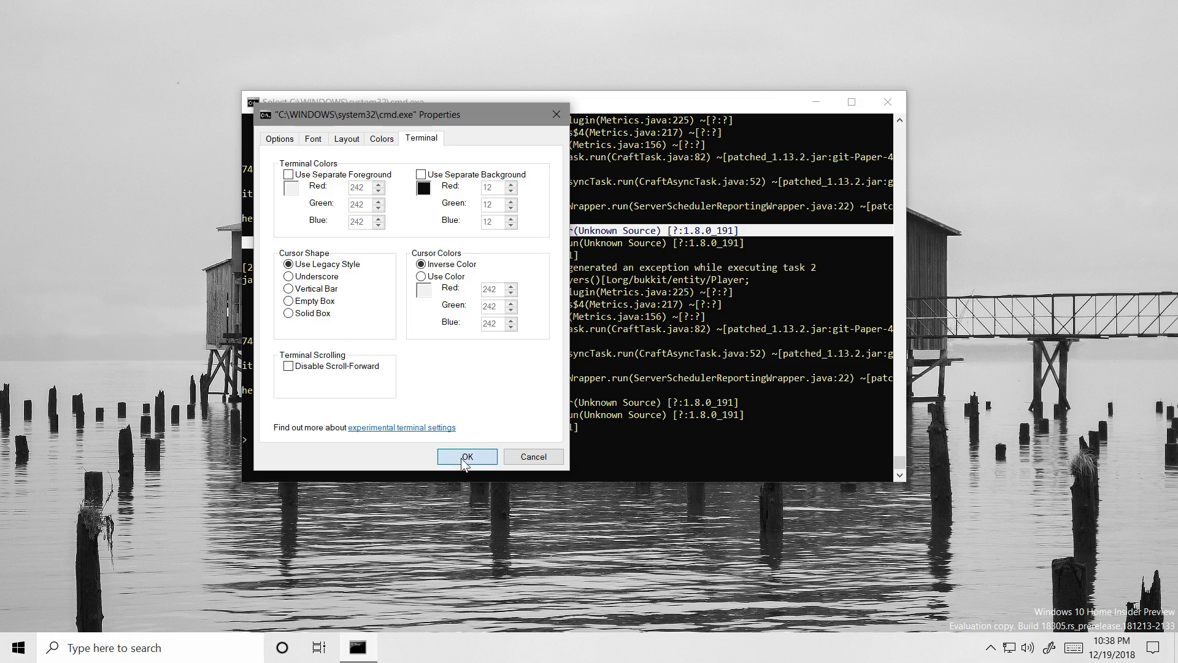
{"action": "left_click", "coordinate": [467, 457]}
{"action": "scroll", "coordinate": [492, 411], "scroll_direction": "up", "scroll_amount": 15}
{"action": "scroll", "coordinate": [402, 432], "scroll_direction": "down", "scroll_amount": 15}
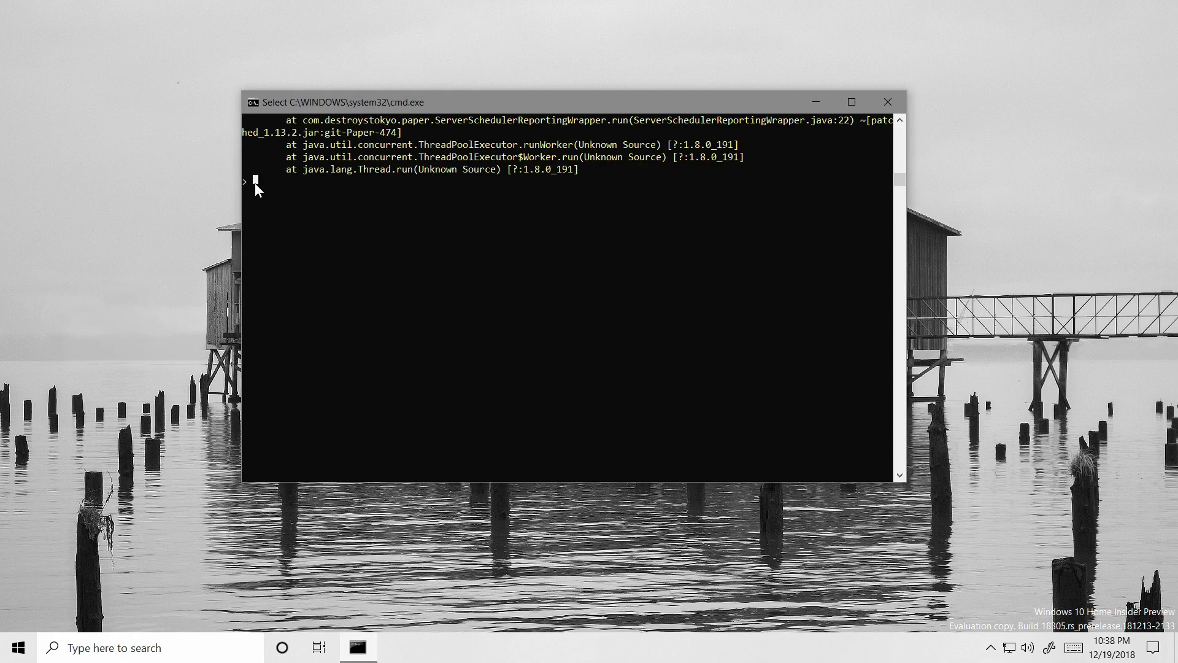
{"action": "scroll", "coordinate": [321, 196], "scroll_direction": "down", "scroll_amount": 3}
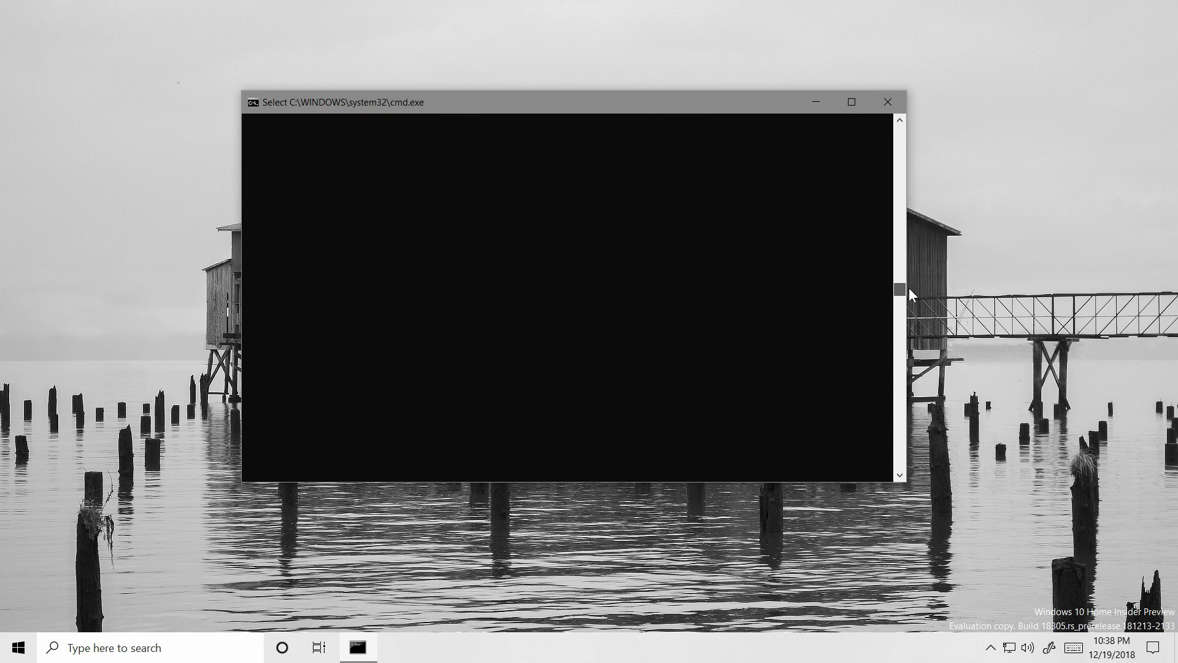
{"action": "left_click_drag", "start_coordinate": [911, 458], "coordinate": [900, 237]}
{"action": "mouse_move", "coordinate": [900, 187]}
{"action": "left_mouse_down"}
{"action": "mouse_move", "coordinate": [905, 174]}
{"action": "mouse_move", "coordinate": [904, 184]}
{"action": "left_mouse_up"}
{"action": "scroll", "coordinate": [645, 227], "scroll_direction": "up", "scroll_amount": 5}
{"action": "scroll", "coordinate": [646, 227], "scroll_direction": "down", "scroll_amount": 6}
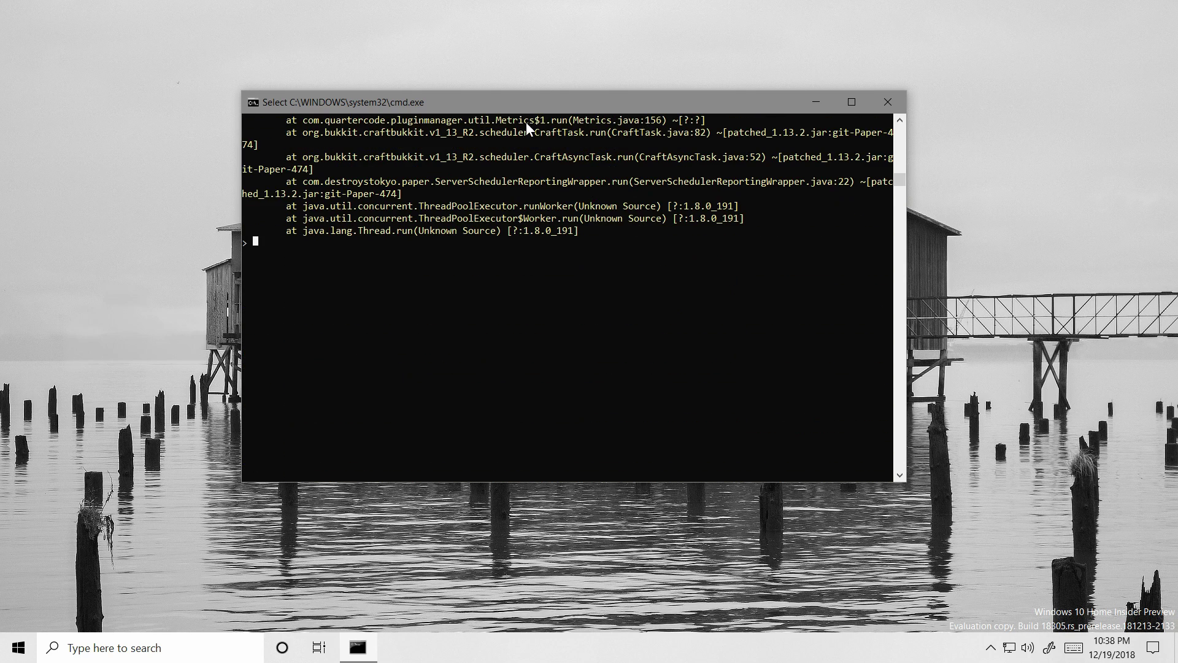
Step: Turn Disable Scroll-Forward on again in the console's properties, apply it and test scrolling past the prompt
{"action": "right_click", "coordinate": [528, 106]}
{"action": "left_click", "coordinate": [586, 237]}
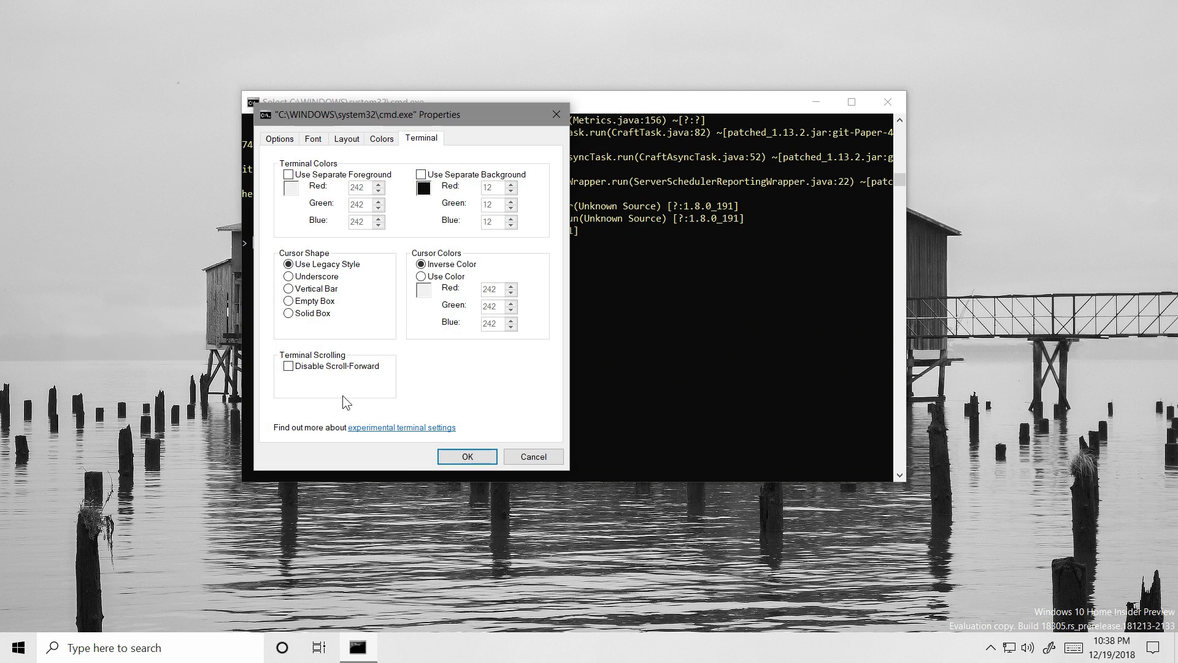
{"action": "left_click", "coordinate": [468, 457]}
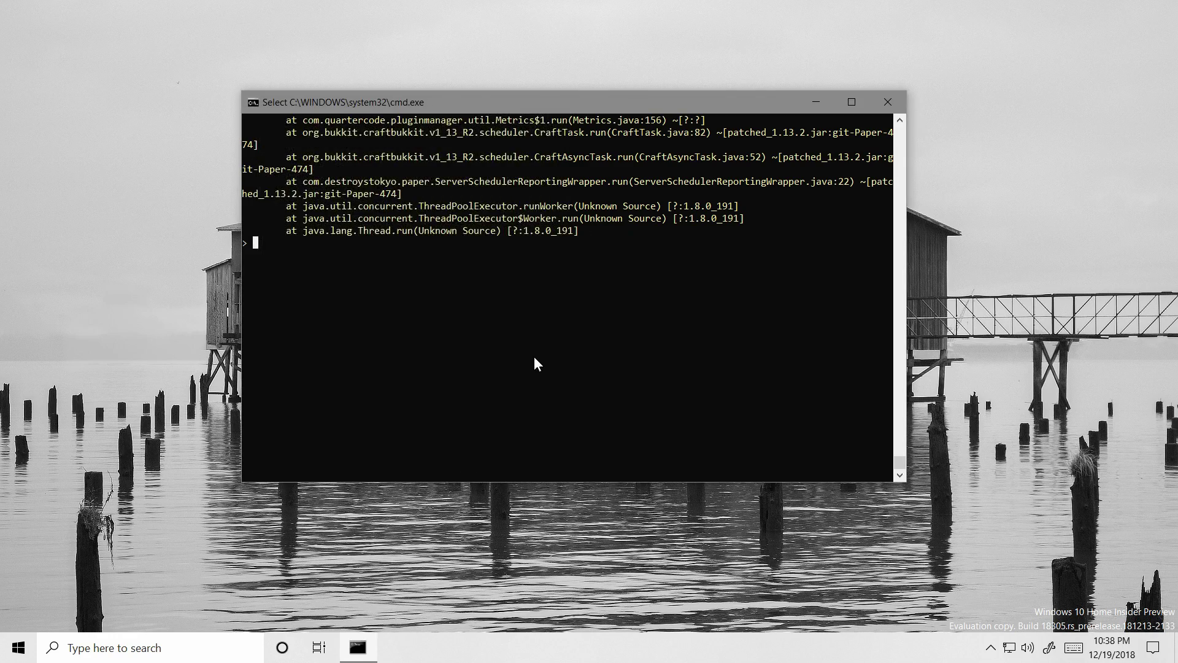
{"action": "scroll", "coordinate": [534, 355], "scroll_direction": "up", "scroll_amount": 10}
{"action": "scroll", "coordinate": [534, 359], "scroll_direction": "down", "scroll_amount": 12}
Step: Run the memory command in the server console and check how its output scrolls
{"action": "type", "text": "memory"}
{"action": "key", "text": "Return"}
{"action": "scroll", "coordinate": [299, 261], "scroll_direction": "up", "scroll_amount": 1}
{"action": "scroll", "coordinate": [319, 295], "scroll_direction": "down", "scroll_amount": 1}
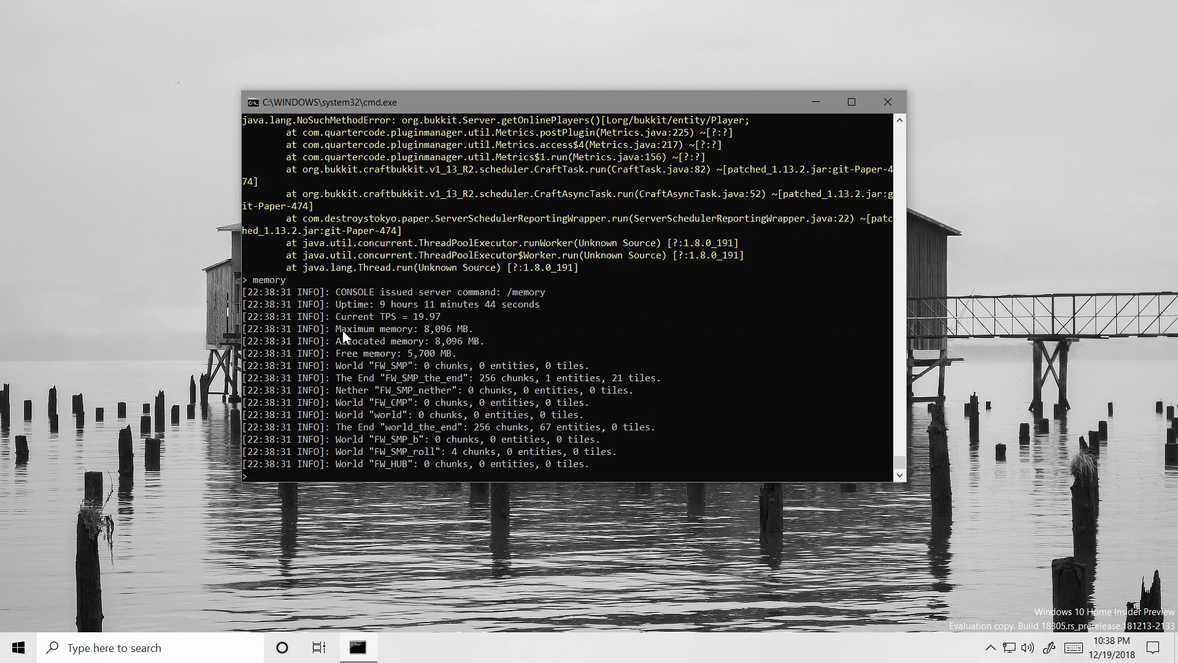
Step: Run the random text tiojdfgjdg as a command and scroll the console output to its end
{"action": "type", "text": "tps"}
{"action": "key", "text": "Return"}
{"action": "scroll", "coordinate": [373, 434], "scroll_direction": "up", "scroll_amount": 3}
{"action": "scroll", "coordinate": [393, 446], "scroll_direction": "down", "scroll_amount": 8}
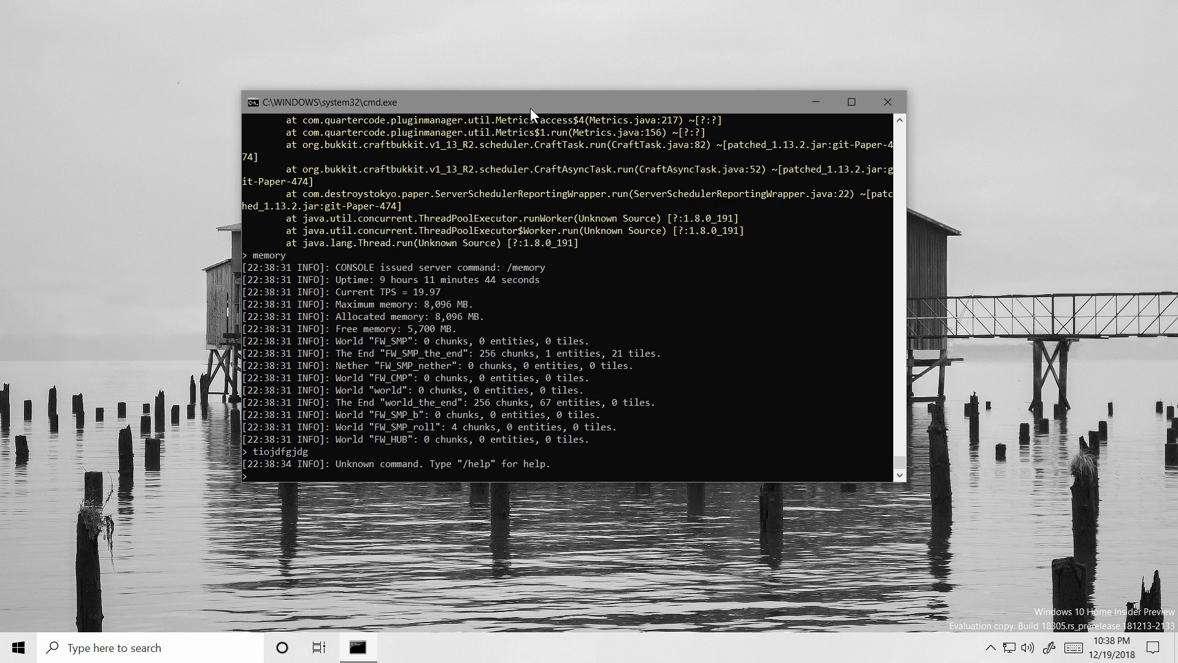
Step: Minimize the console window and open Windows Settings
{"action": "left_click", "coordinate": [817, 103]}
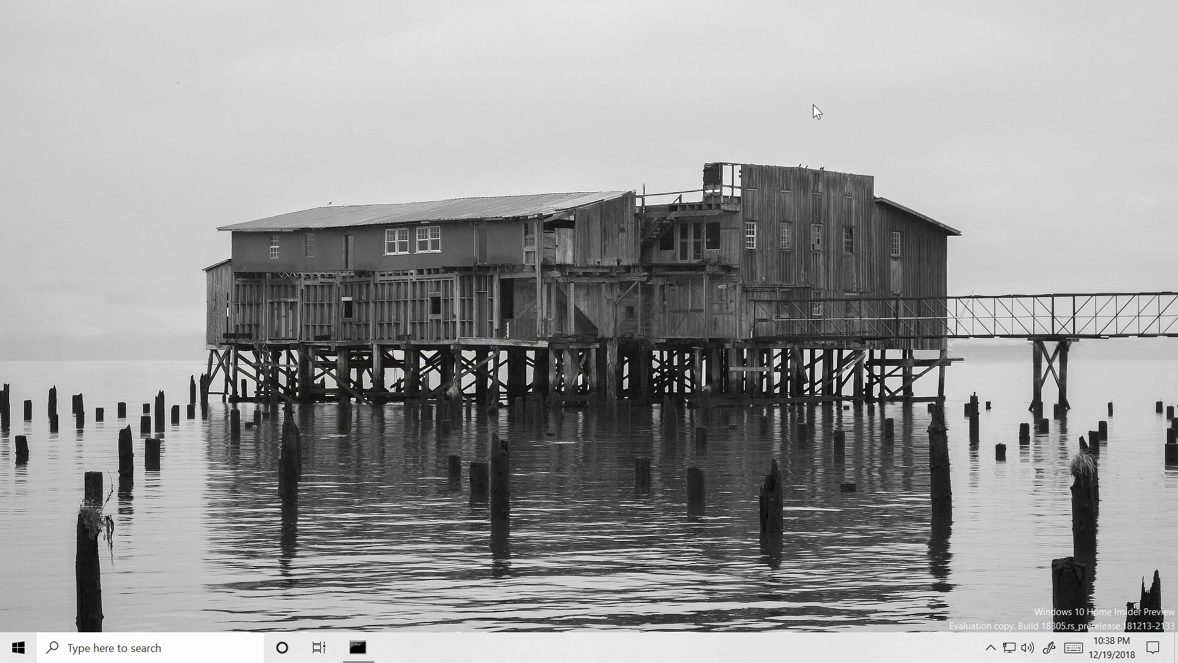
{"action": "key", "text": "super"}
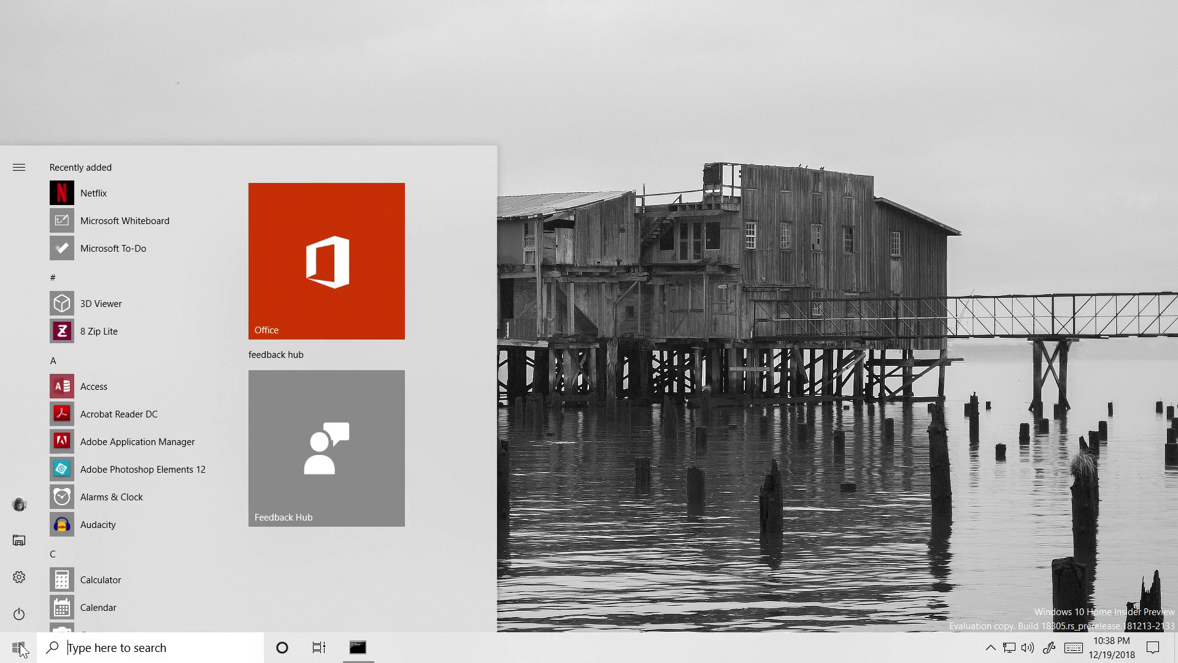
{"action": "left_click", "coordinate": [19, 581]}
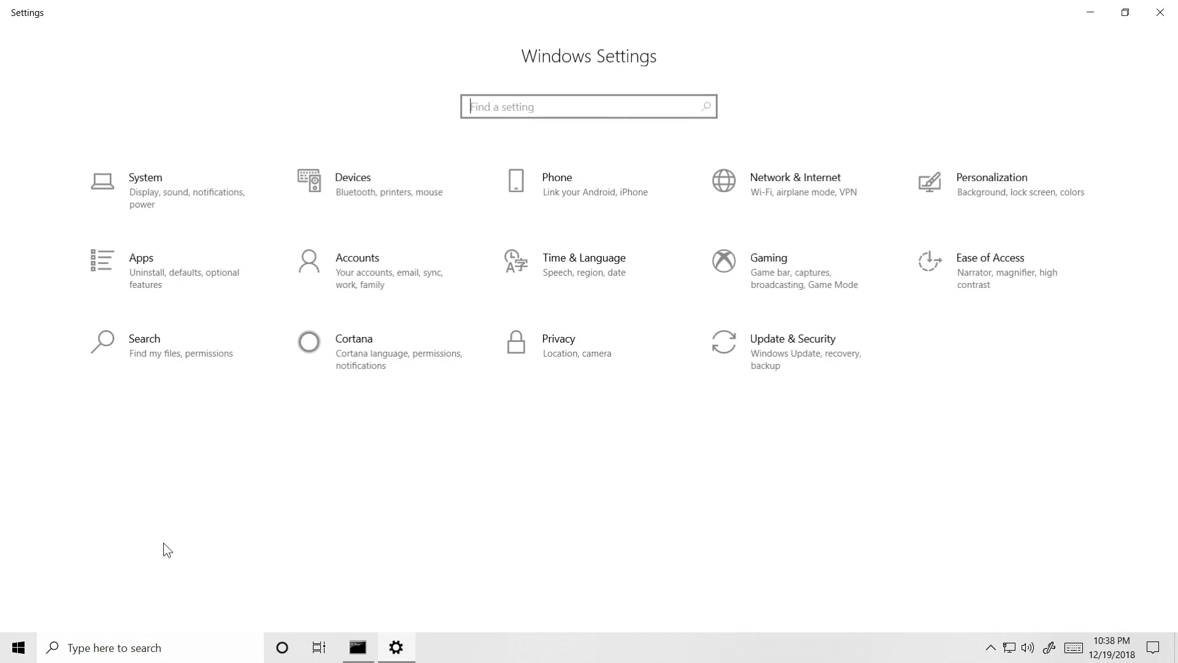
Step: Restore the Settings window to a smaller floating size and open the Accounts sign-in options
{"action": "left_click_drag", "start_coordinate": [486, 3], "coordinate": [556, 63]}
{"action": "mouse_move", "coordinate": [146, 46]}
{"action": "left_mouse_down"}
{"action": "mouse_move", "coordinate": [140, 70]}
{"action": "mouse_move", "coordinate": [153, 54]}
{"action": "left_mouse_up"}
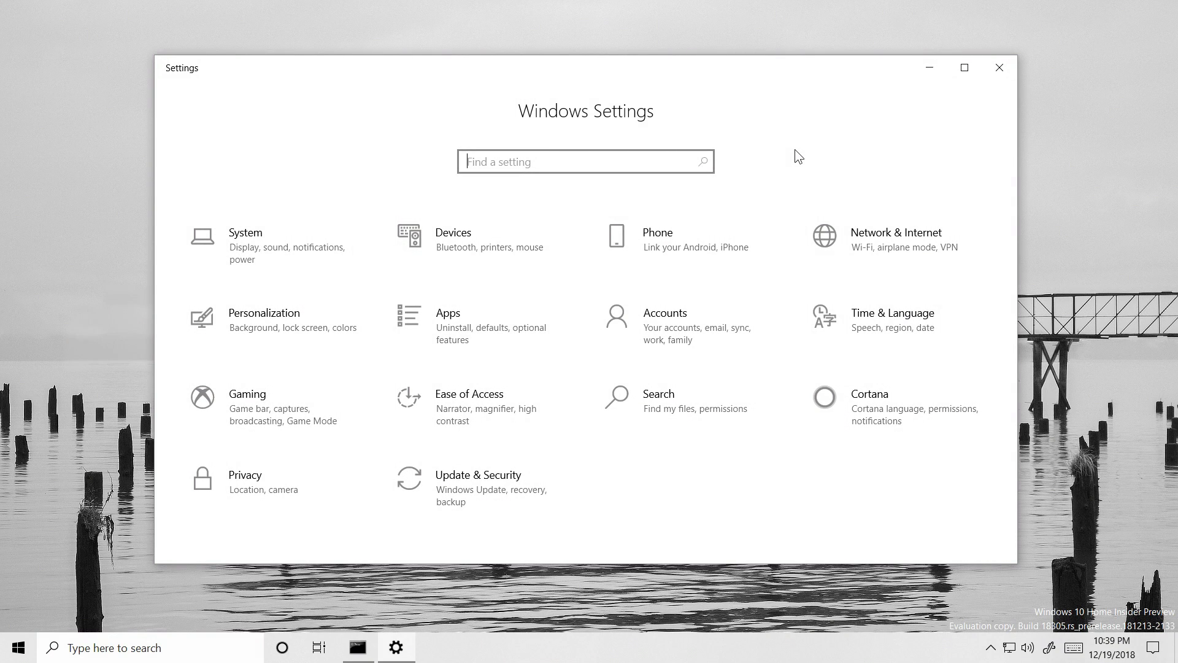
{"action": "left_click", "coordinate": [631, 318]}
{"action": "left_click", "coordinate": [284, 304]}
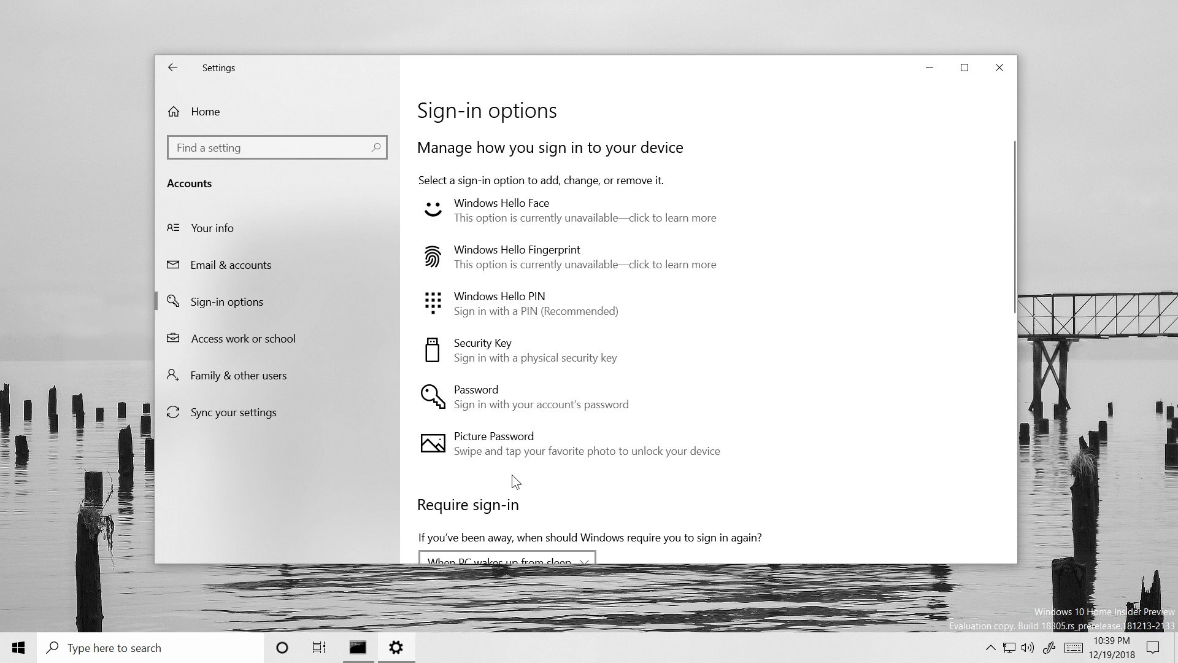
Step: Look through the sign-in methods on the Sign-in options page, from Windows Hello Face to Picture Password
{"action": "scroll", "coordinate": [514, 478], "scroll_direction": "down", "scroll_amount": 2}
{"action": "scroll", "coordinate": [511, 471], "scroll_direction": "down", "scroll_amount": 5}
{"action": "scroll", "coordinate": [512, 471], "scroll_direction": "up", "scroll_amount": 8}
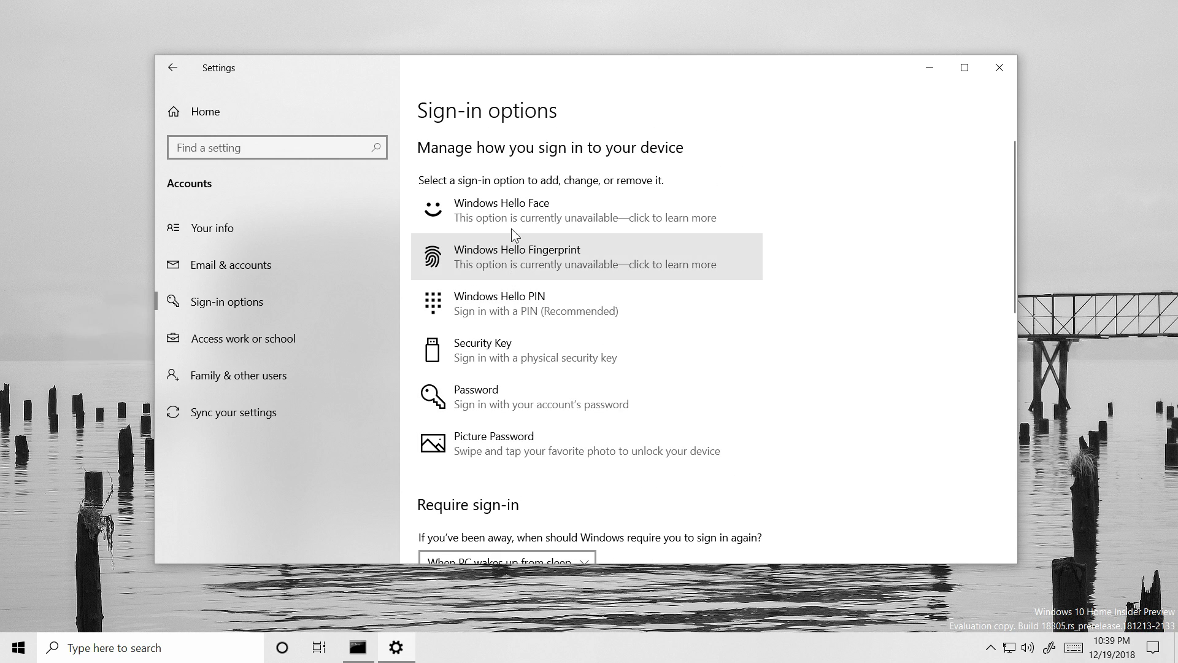
{"action": "scroll", "coordinate": [515, 470], "scroll_direction": "down", "scroll_amount": 2}
{"action": "scroll", "coordinate": [515, 470], "scroll_direction": "up", "scroll_amount": 2}
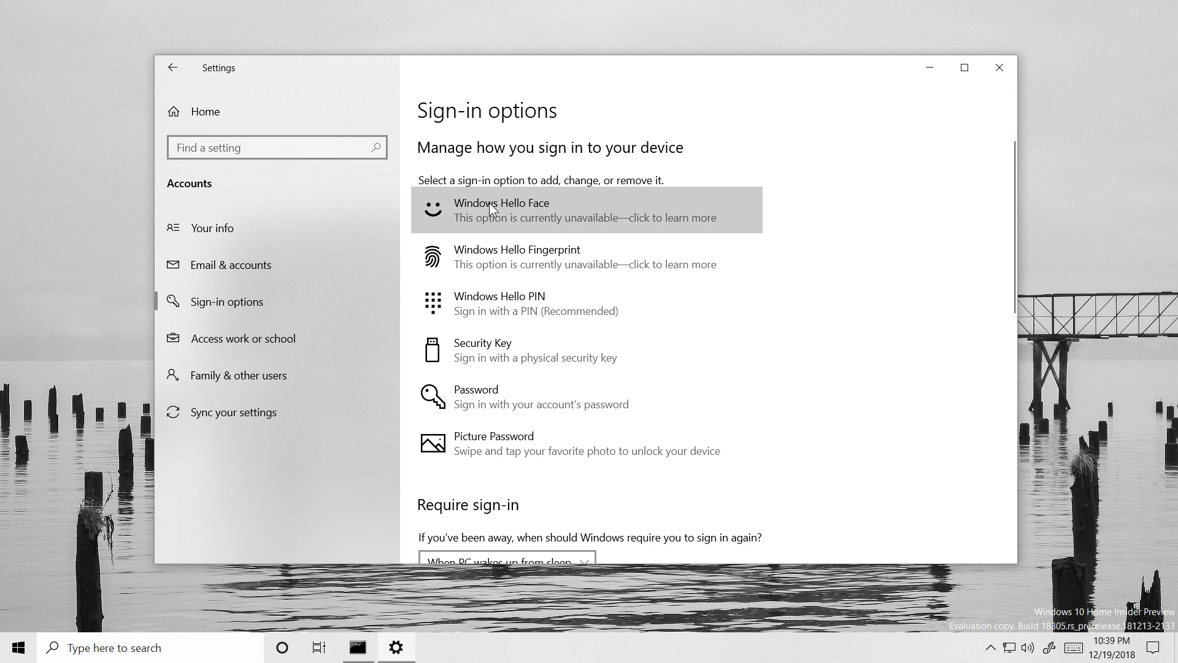
{"action": "left_click", "coordinate": [565, 189]}
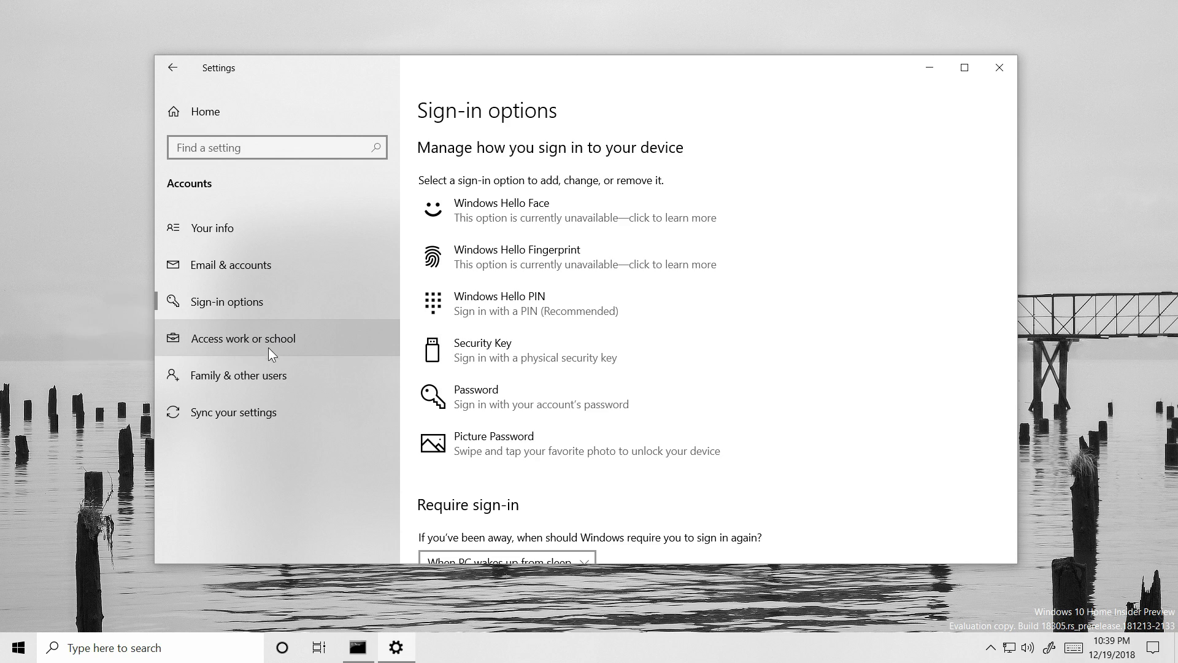
Step: Add someone else to this PC under Other users, using the person's phone number with the United States (+1) country code
{"action": "left_click", "coordinate": [265, 364]}
{"action": "scroll", "coordinate": [527, 389], "scroll_direction": "down", "scroll_amount": 3}
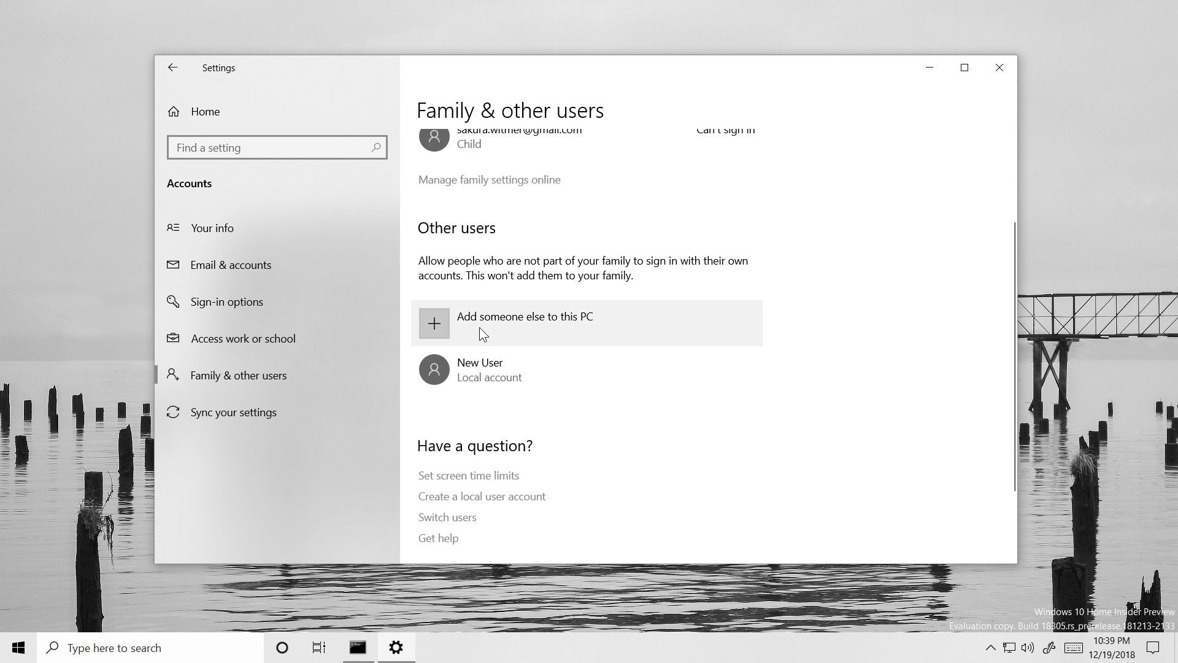
{"action": "left_click", "coordinate": [480, 326]}
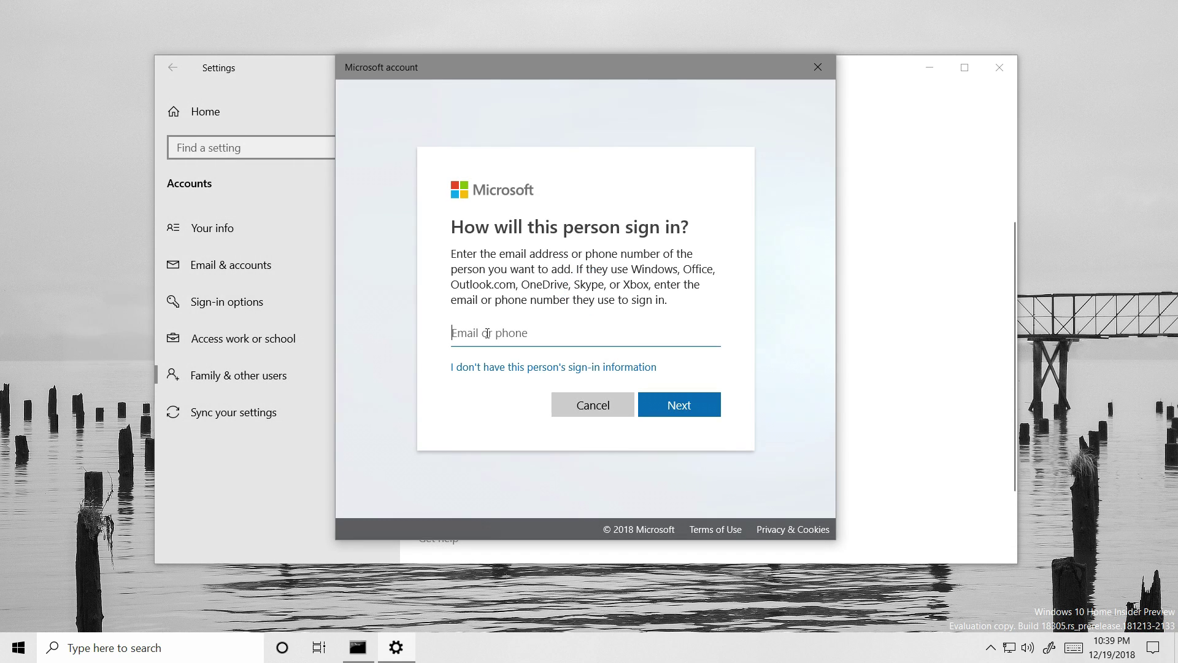
{"action": "type", "text": "test 555 012"}
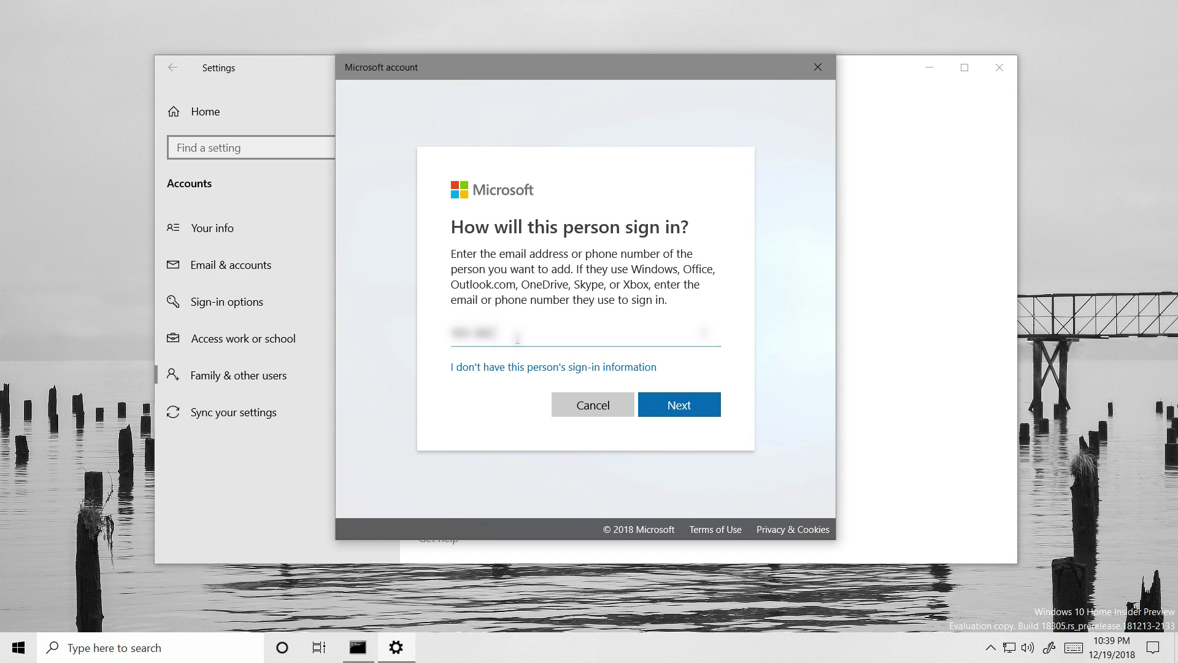
{"action": "left_click", "coordinate": [686, 410]}
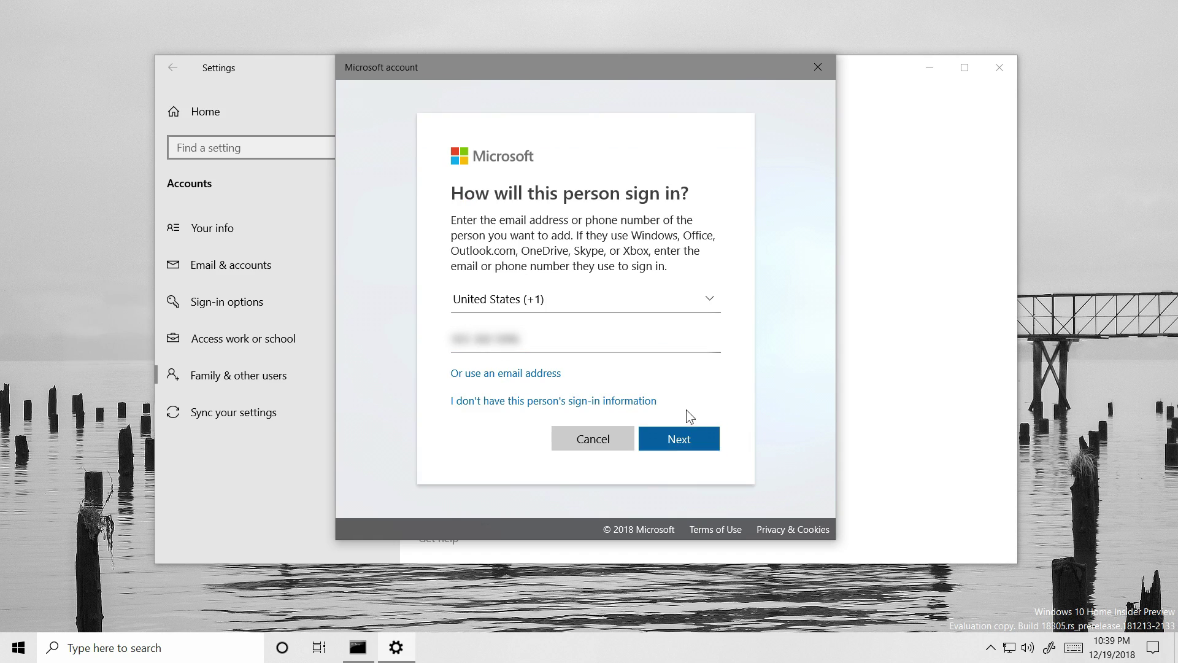
{"action": "left_click", "coordinate": [663, 457]}
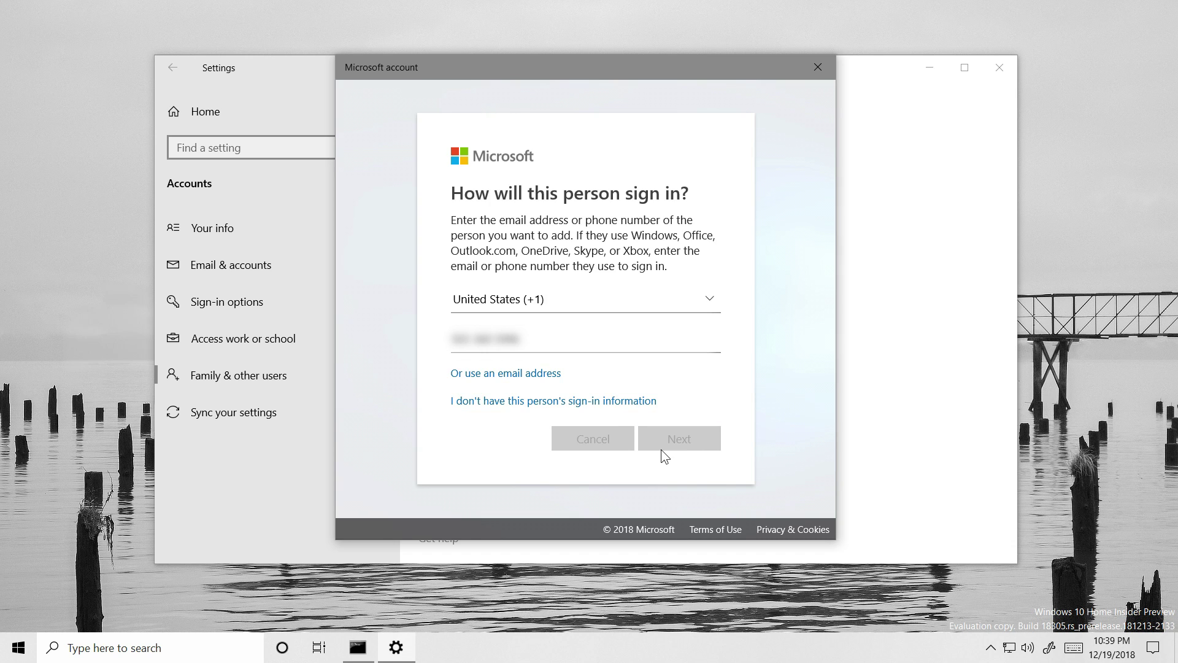
{"action": "left_click", "coordinate": [688, 385]}
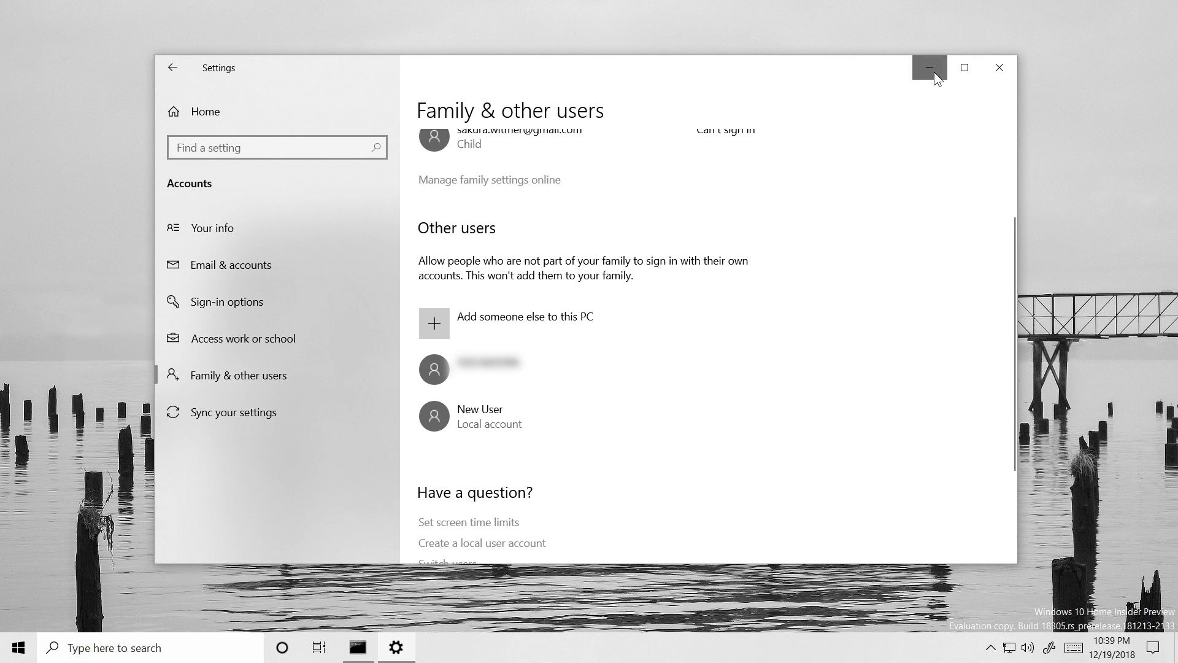
Step: Minimize Settings and switch from Start to the newly added phone-number account
{"action": "left_click", "coordinate": [934, 72]}
{"action": "left_click", "coordinate": [18, 647]}
{"action": "left_click", "coordinate": [20, 502]}
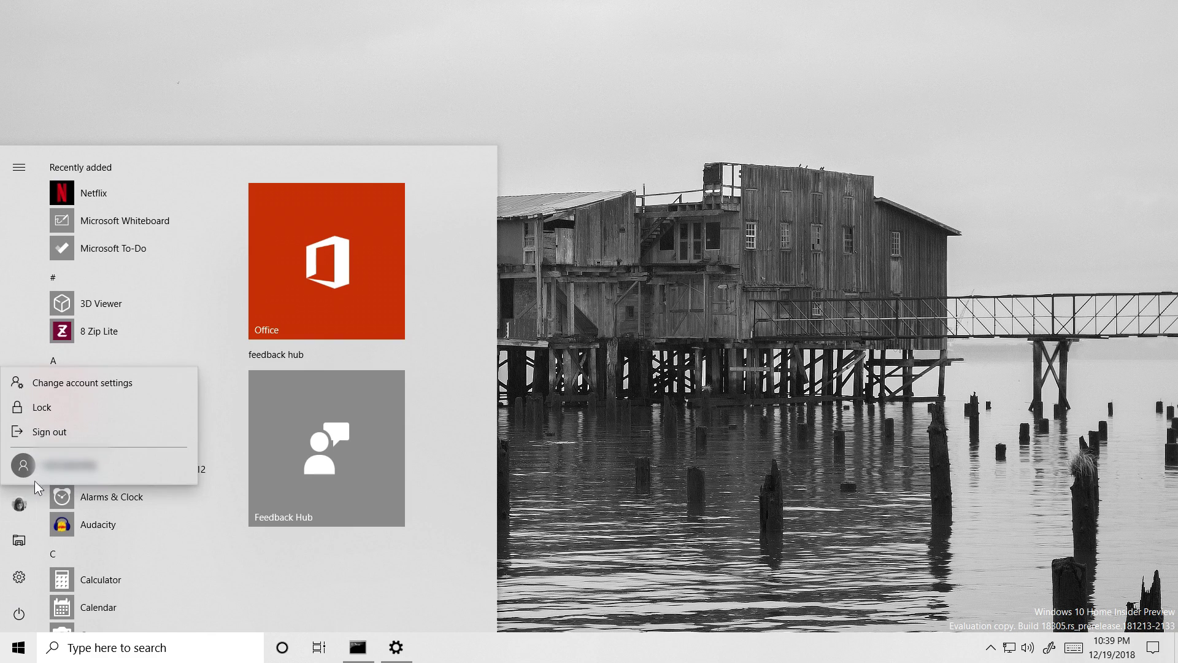
{"action": "left_click", "coordinate": [97, 473]}
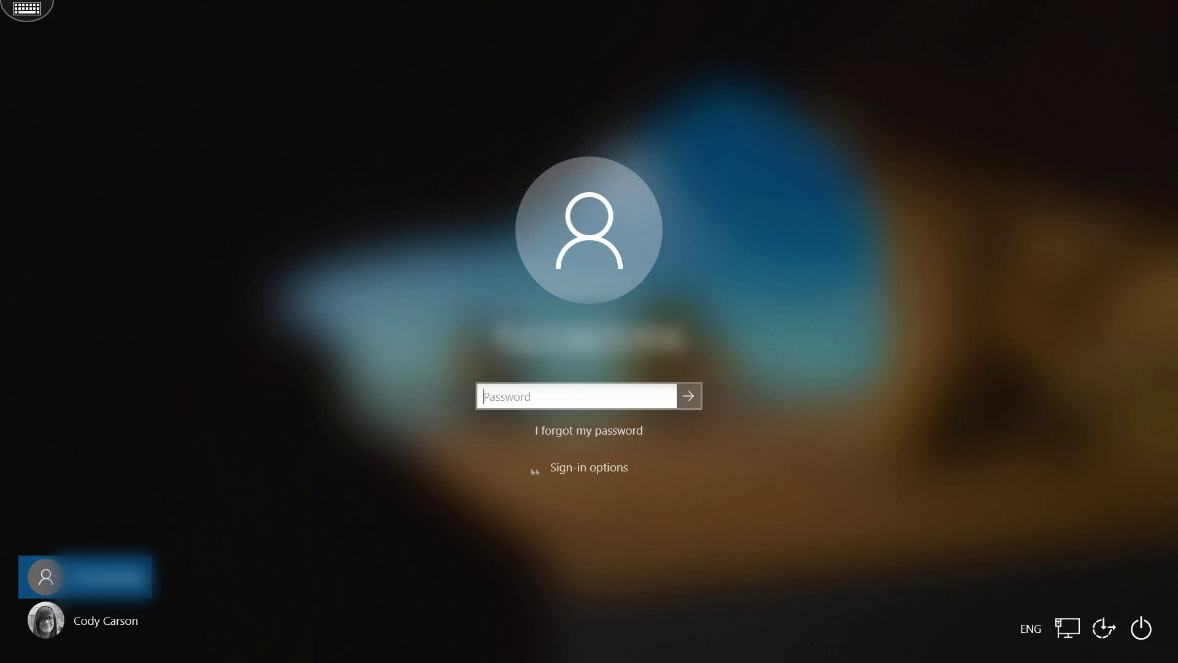
Step: Try signing in to the added account through its sign-in options, then close the Microsoft account dialog and return to the original account
{"action": "left_click", "coordinate": [558, 472]}
{"action": "left_click", "coordinate": [566, 490]}
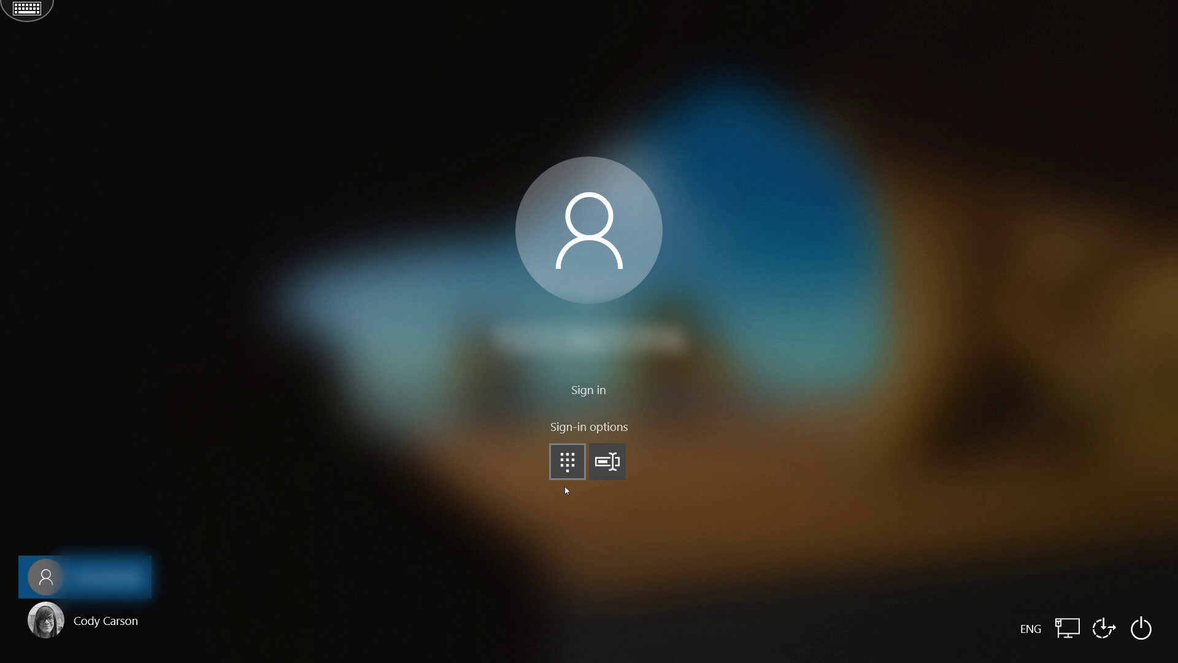
{"action": "left_click", "coordinate": [585, 392]}
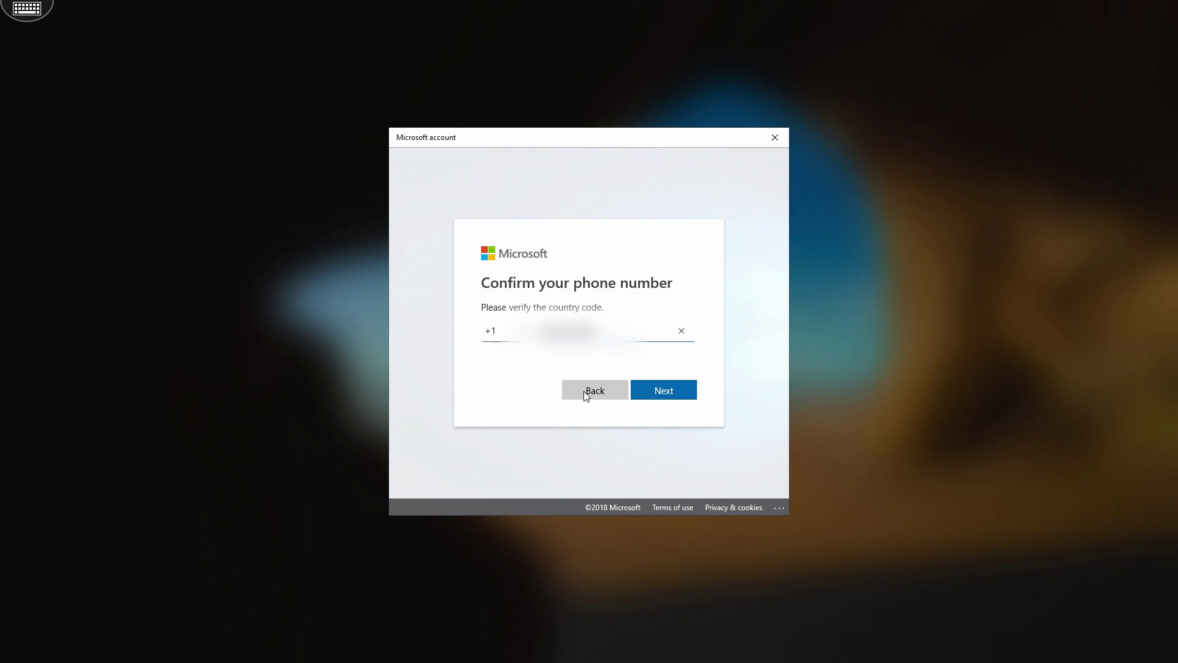
{"action": "left_click", "coordinate": [776, 137]}
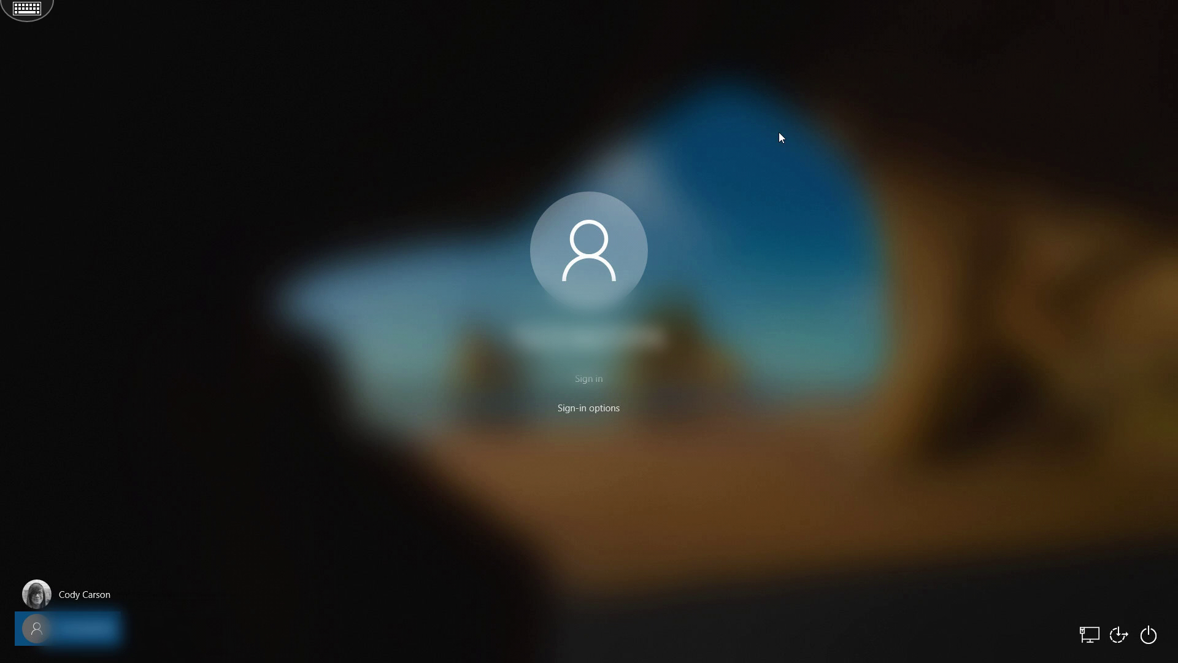
{"action": "left_click", "coordinate": [75, 596]}
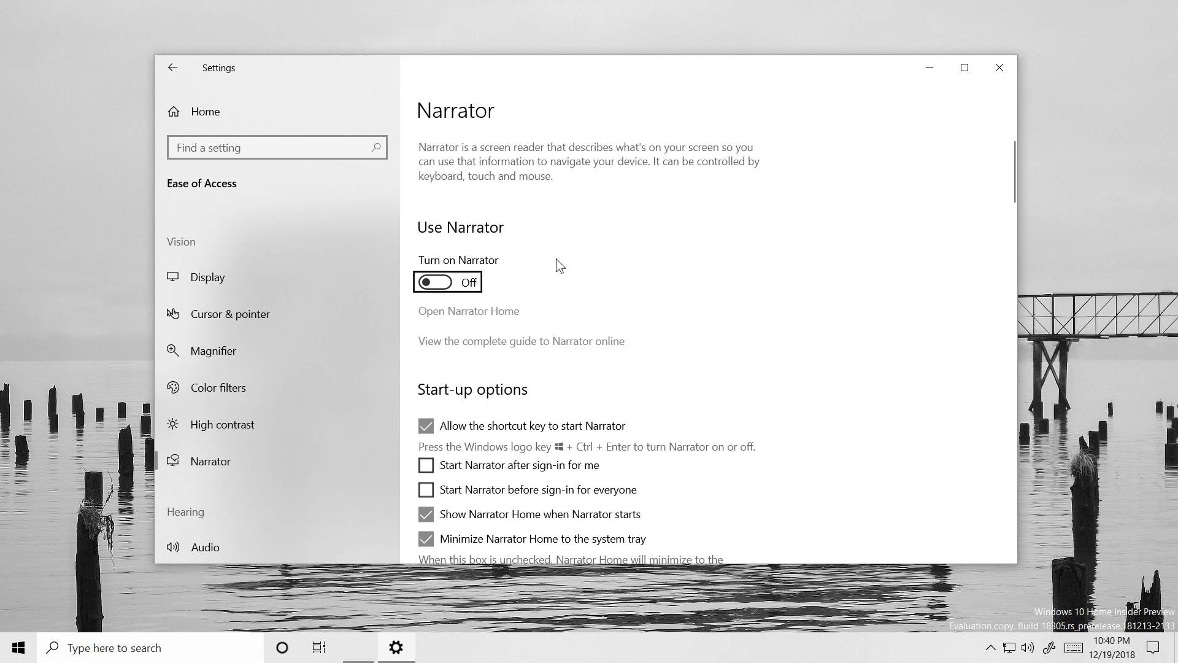
Step: Turn on Narrator, read through What's new from Narrator Home and close Narrator
{"action": "left_click", "coordinate": [437, 282]}
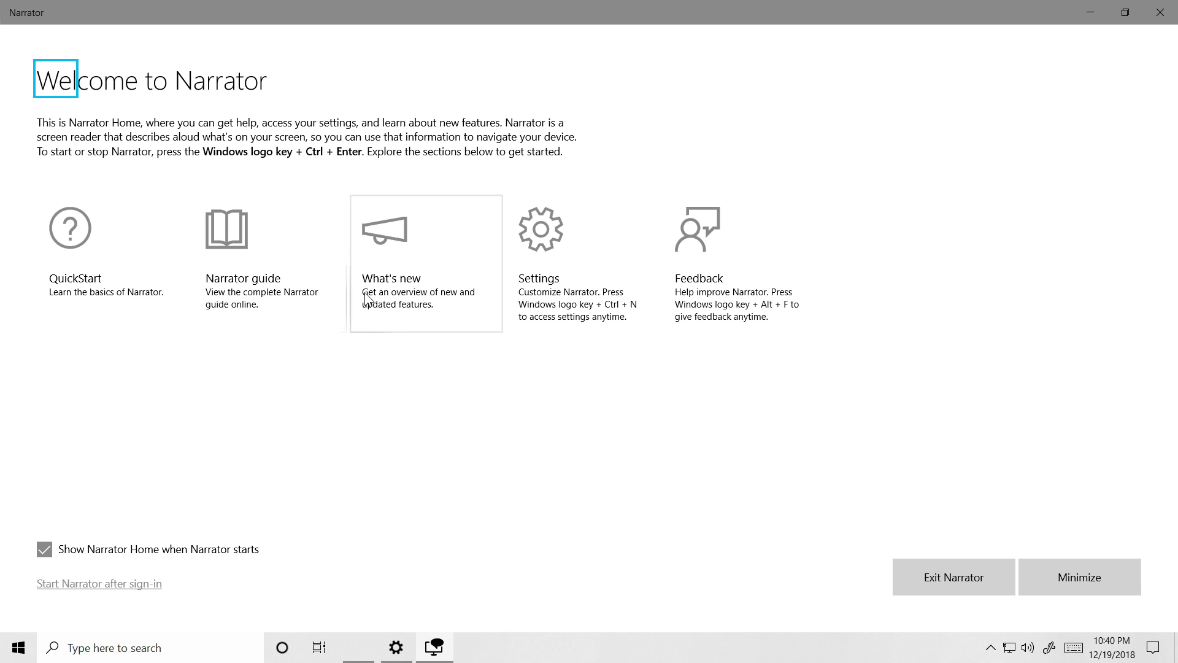
{"action": "left_click", "coordinate": [430, 265]}
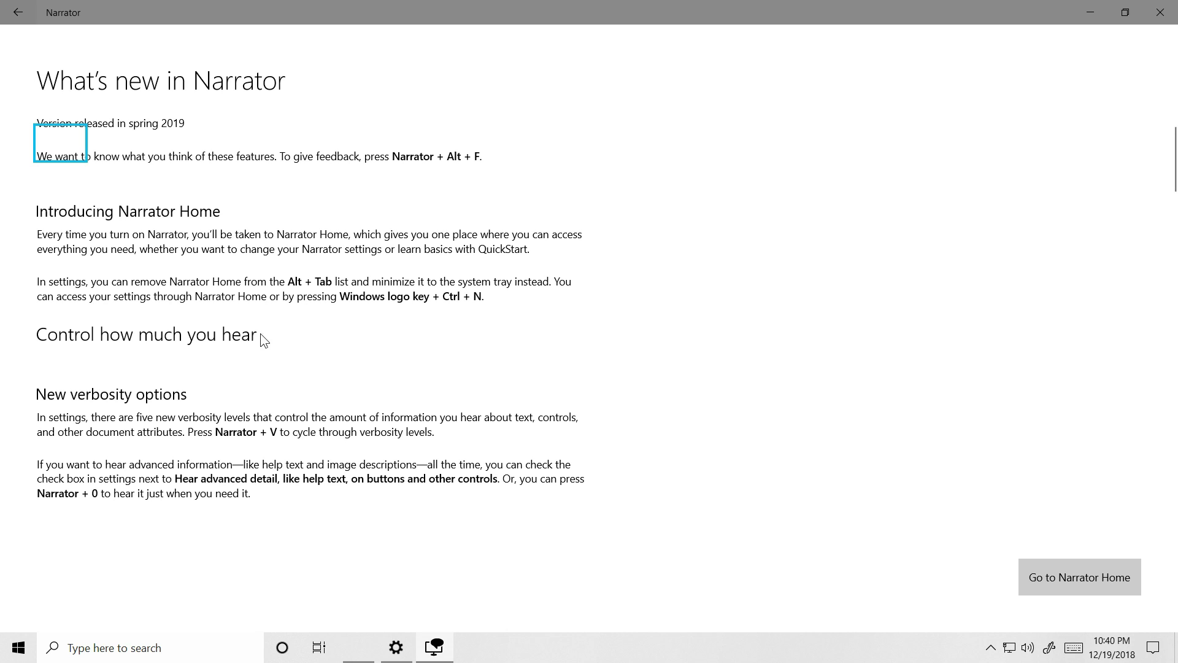
{"action": "scroll", "coordinate": [260, 332], "scroll_direction": "down", "scroll_amount": 3}
{"action": "scroll", "coordinate": [125, 310], "scroll_direction": "down", "scroll_amount": 10}
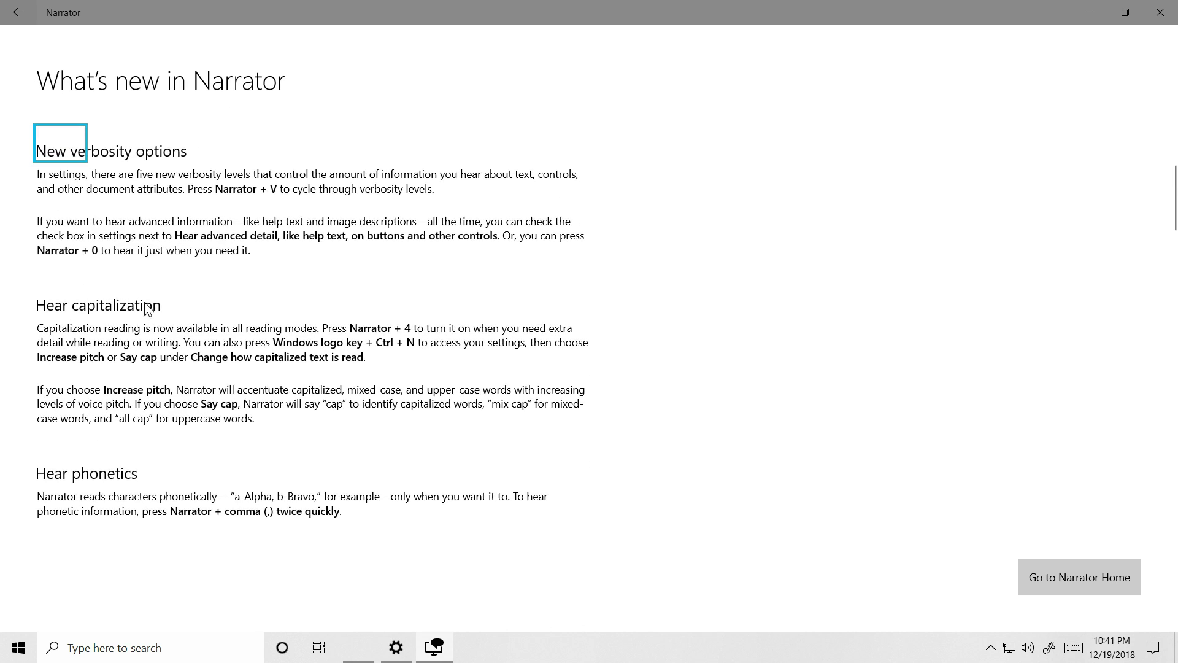
{"action": "scroll", "coordinate": [149, 281], "scroll_direction": "up", "scroll_amount": 8}
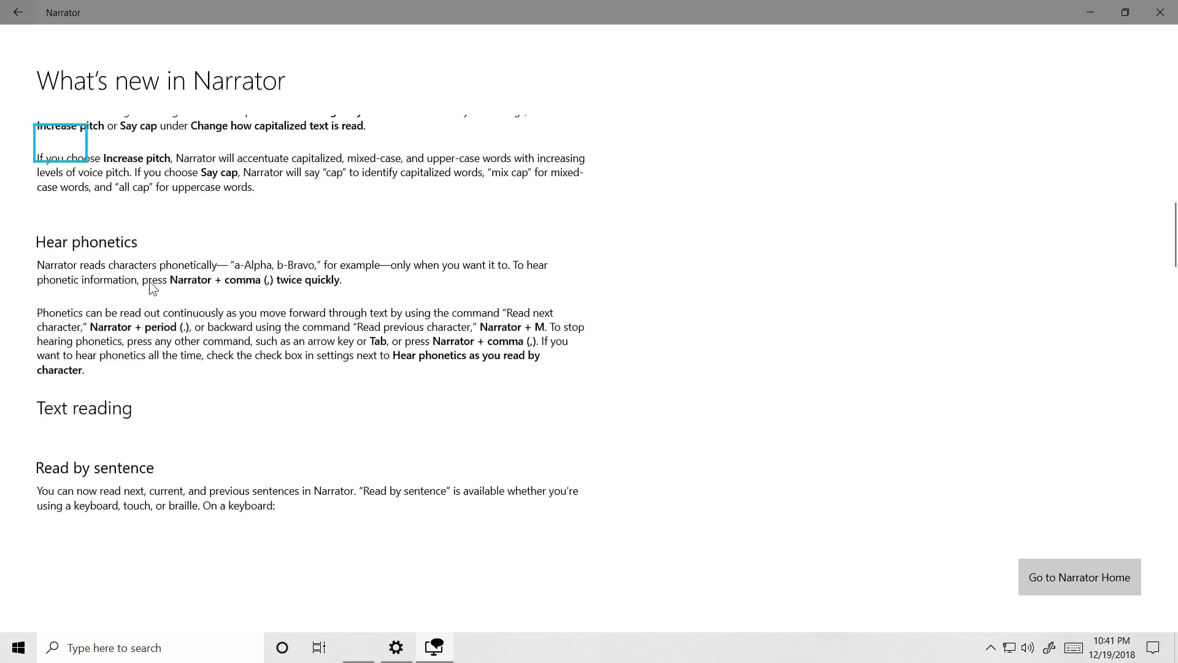
{"action": "left_click", "coordinate": [1160, 12]}
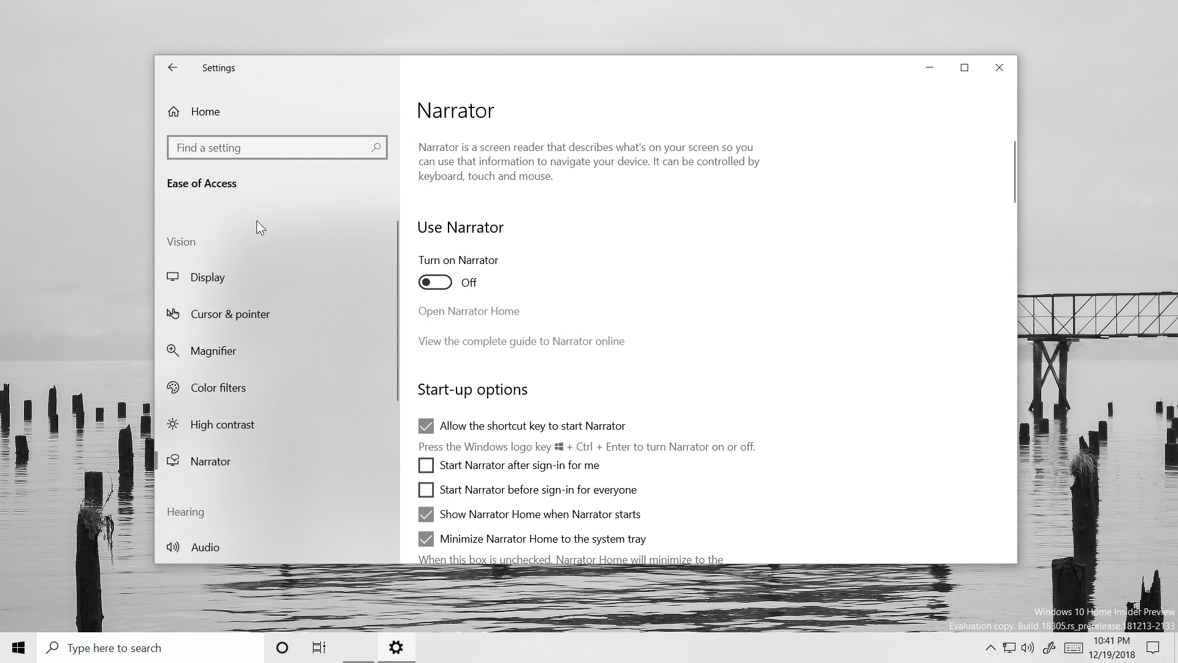
Step: Open the Cursor & pointer settings and raise the pointer size to its maximum
{"action": "left_click", "coordinate": [231, 318]}
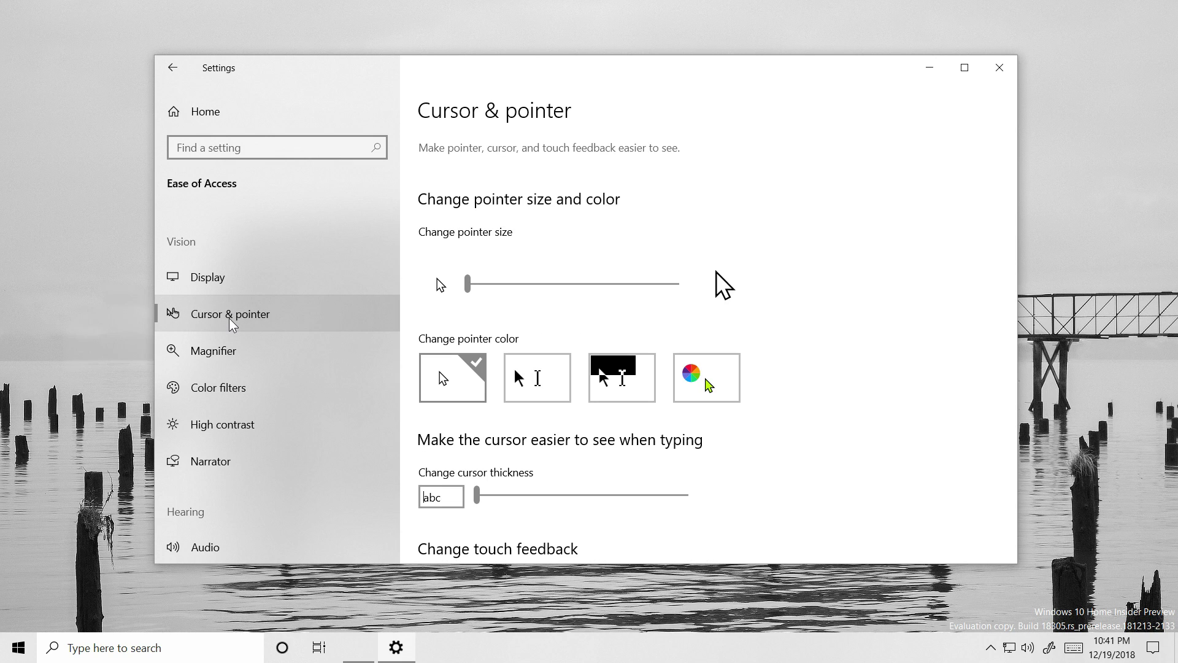
{"action": "left_click_drag", "start_coordinate": [468, 284], "coordinate": [693, 292]}
{"action": "scroll", "coordinate": [673, 292], "scroll_direction": "down", "scroll_amount": 3}
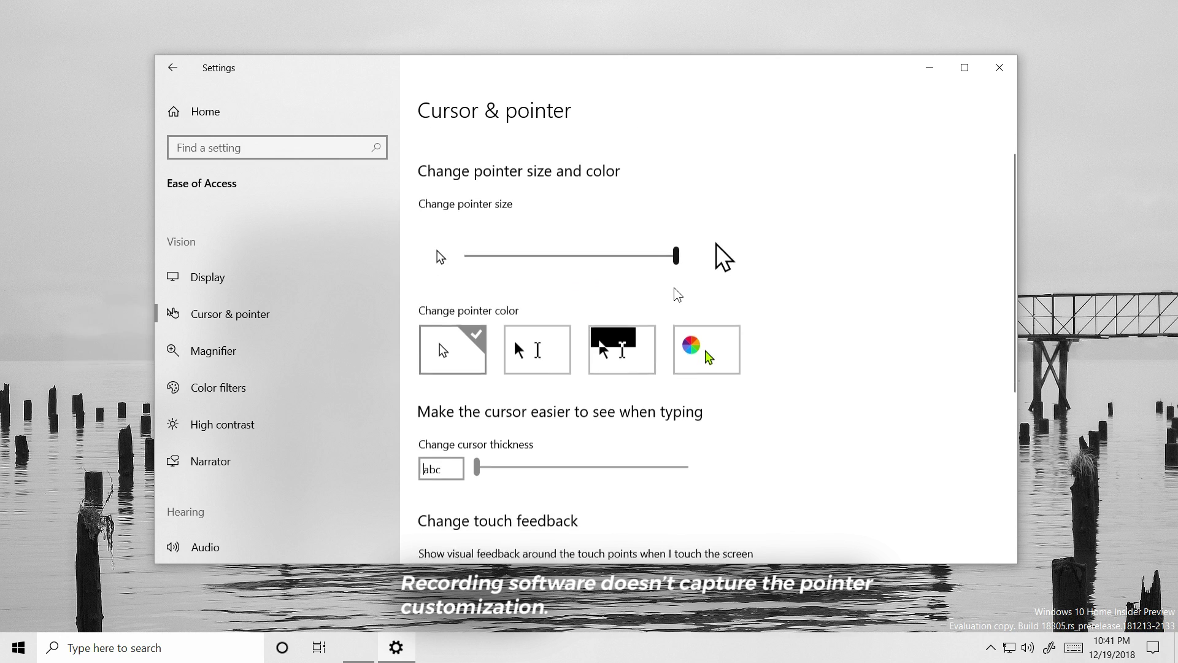
Step: Try the black pointer color, then the custom color option with the light blue and orange suggested colors
{"action": "left_click", "coordinate": [560, 293]}
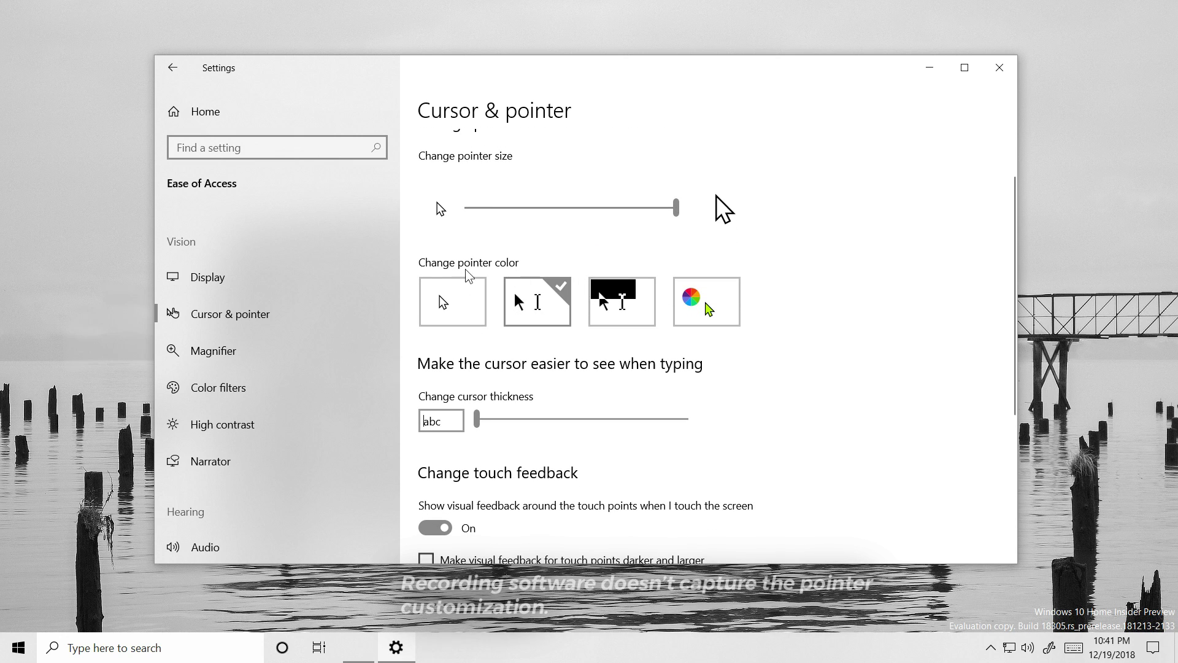
{"action": "left_click", "coordinate": [682, 300]}
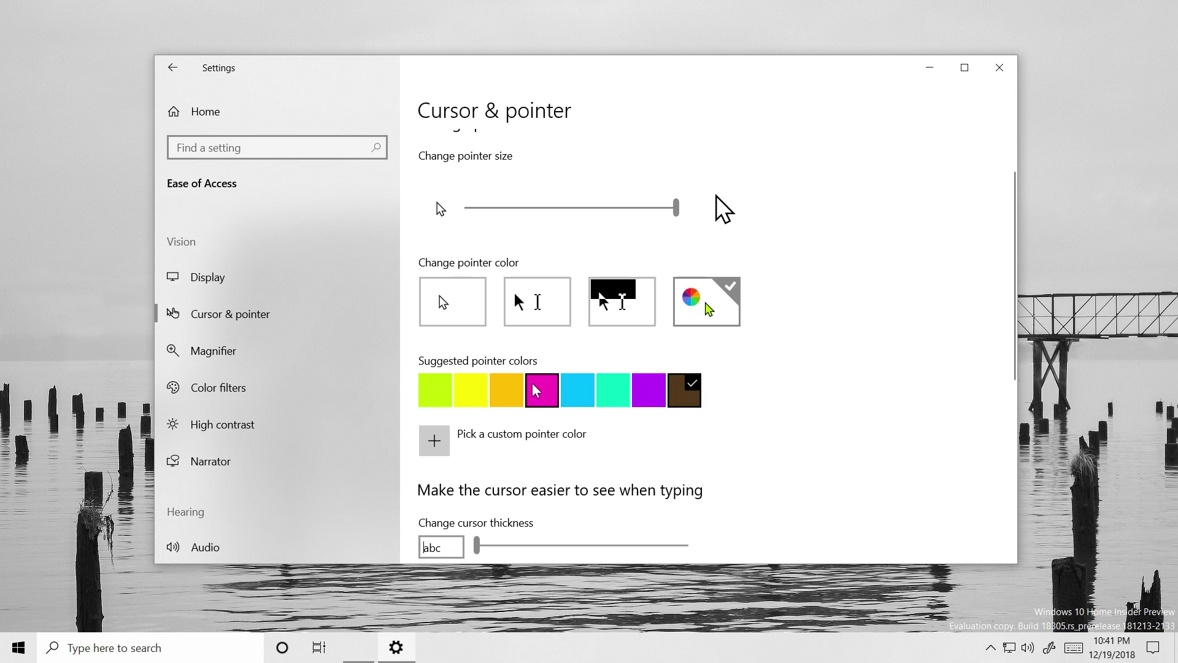
{"action": "left_click", "coordinate": [581, 383]}
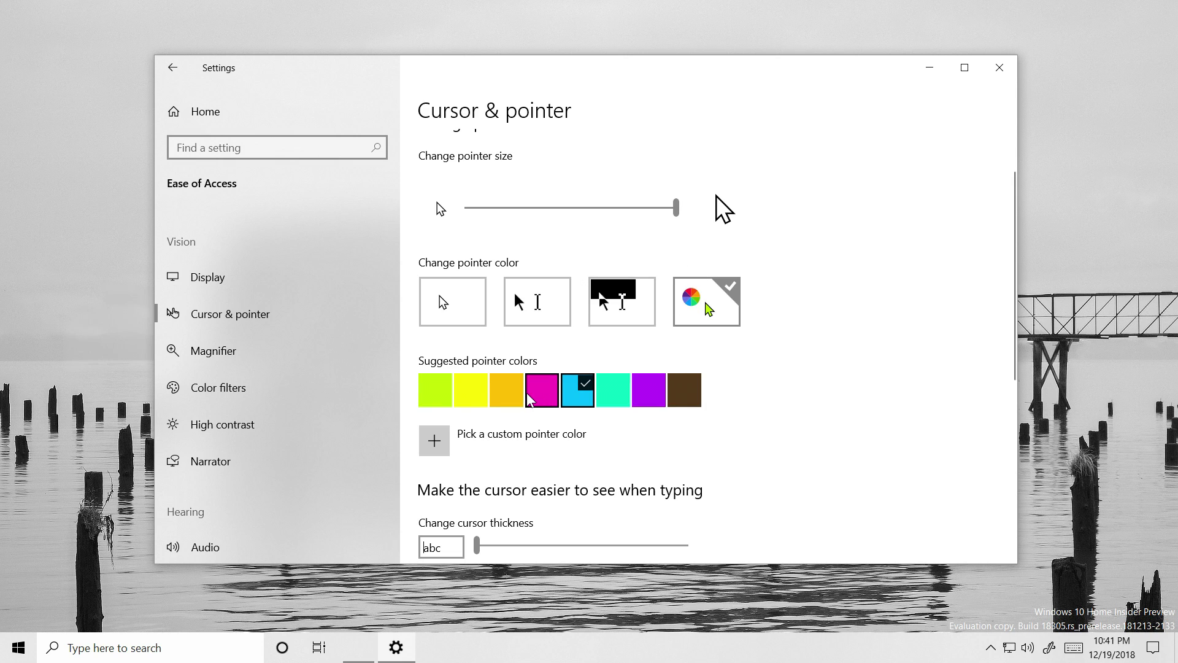
{"action": "left_click", "coordinate": [501, 397]}
Step: Increase the typing cursor thickness to about the middle of its range
{"action": "scroll", "coordinate": [573, 328], "scroll_direction": "down", "scroll_amount": 3}
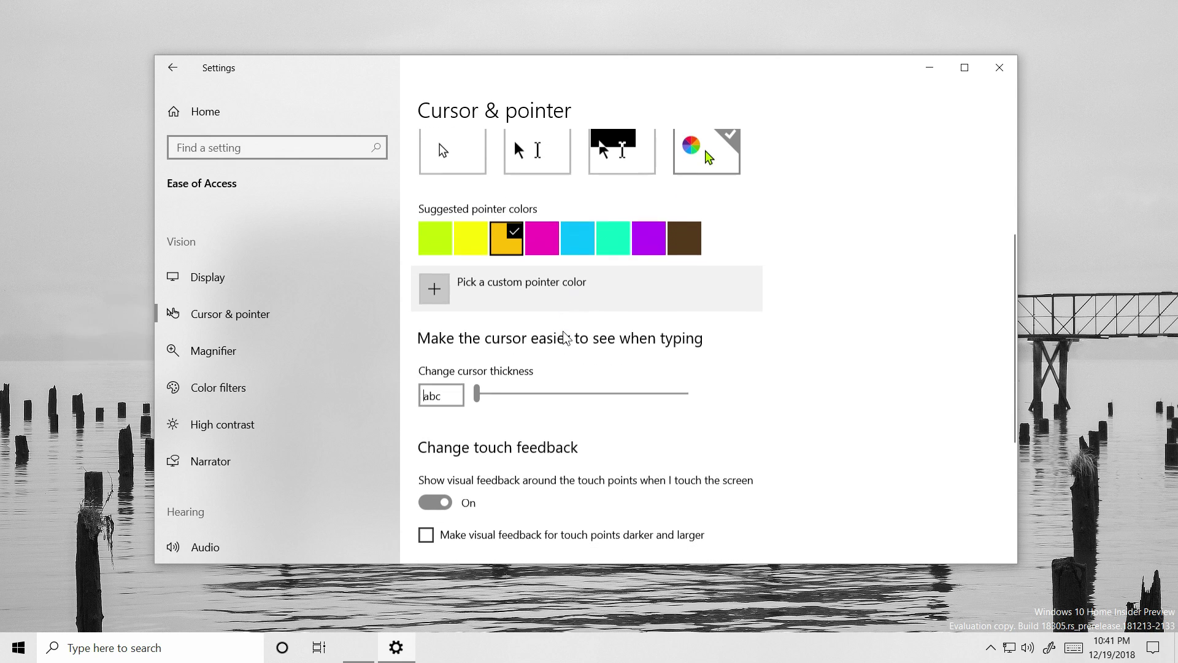
{"action": "left_click_drag", "start_coordinate": [499, 393], "coordinate": [589, 396]}
{"action": "scroll", "coordinate": [587, 389], "scroll_direction": "down", "scroll_amount": 5}
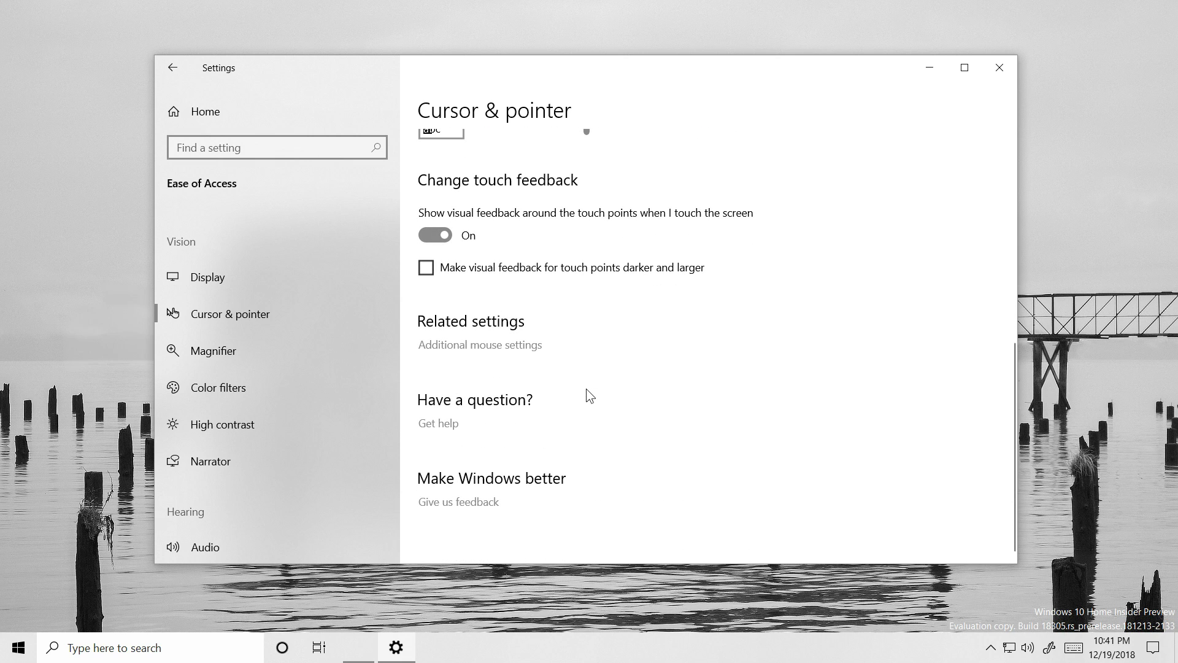
Step: Set the pointer size back to its minimum and the pointer color to white
{"action": "scroll", "coordinate": [587, 389], "scroll_direction": "up", "scroll_amount": 10}
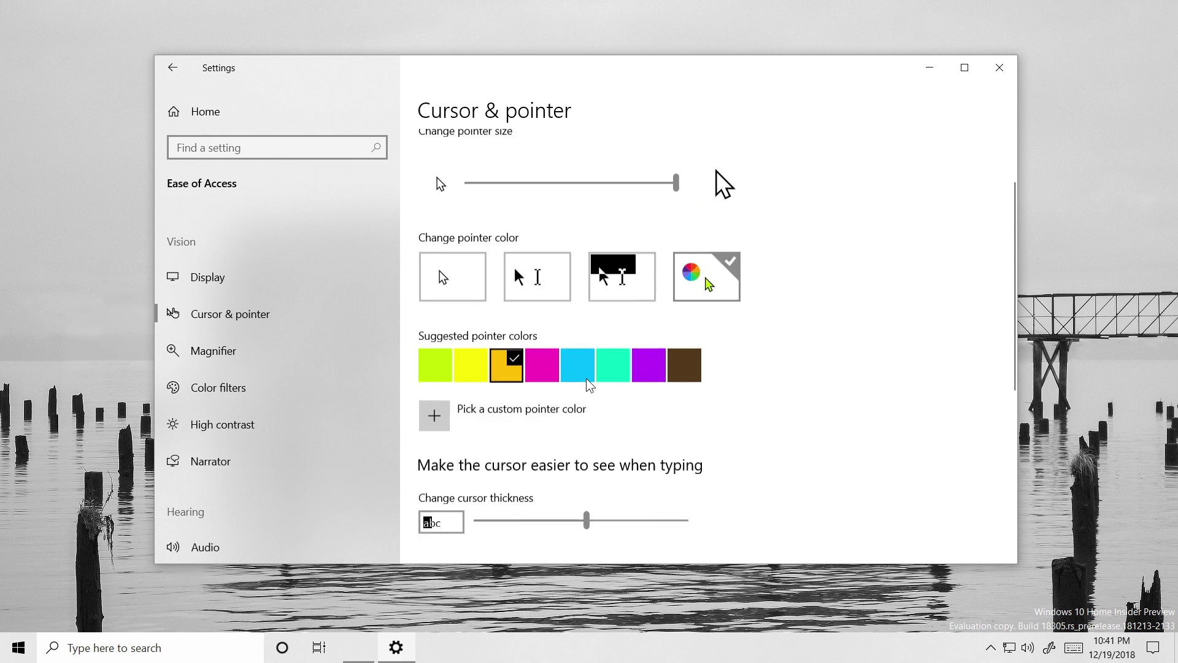
{"action": "left_click_drag", "start_coordinate": [675, 284], "coordinate": [454, 299]}
{"action": "left_click", "coordinate": [457, 377]}
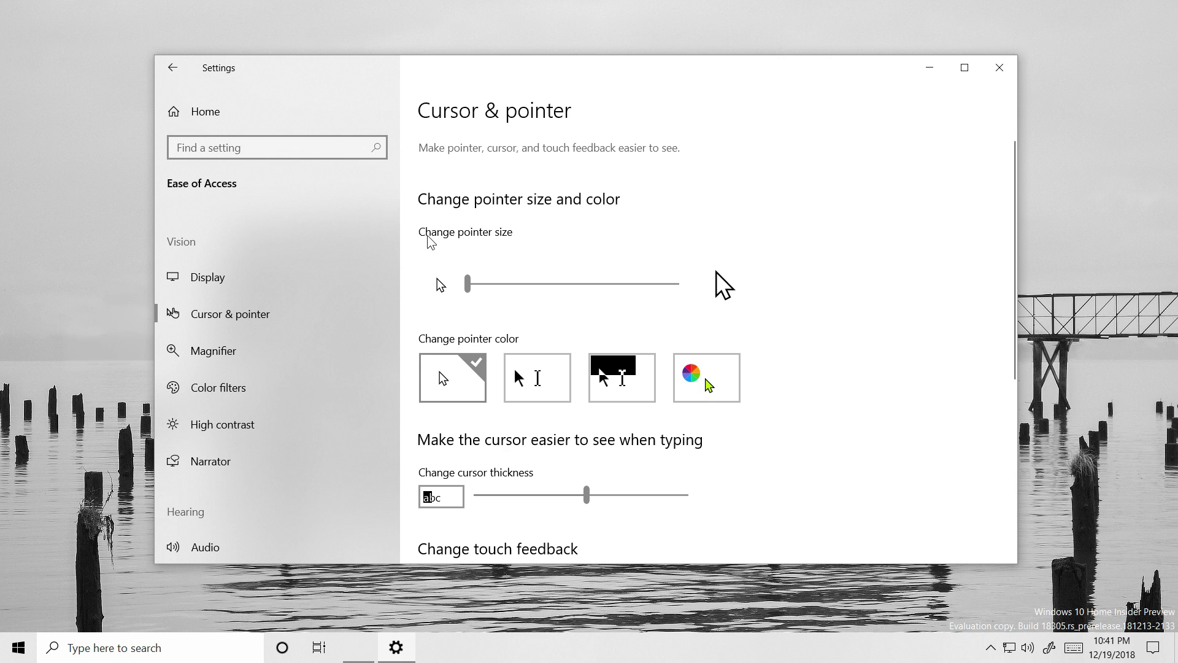
Step: Return to the Settings home and open the Mouse cursor properties from the Personalization Themes page
{"action": "left_click", "coordinate": [242, 121]}
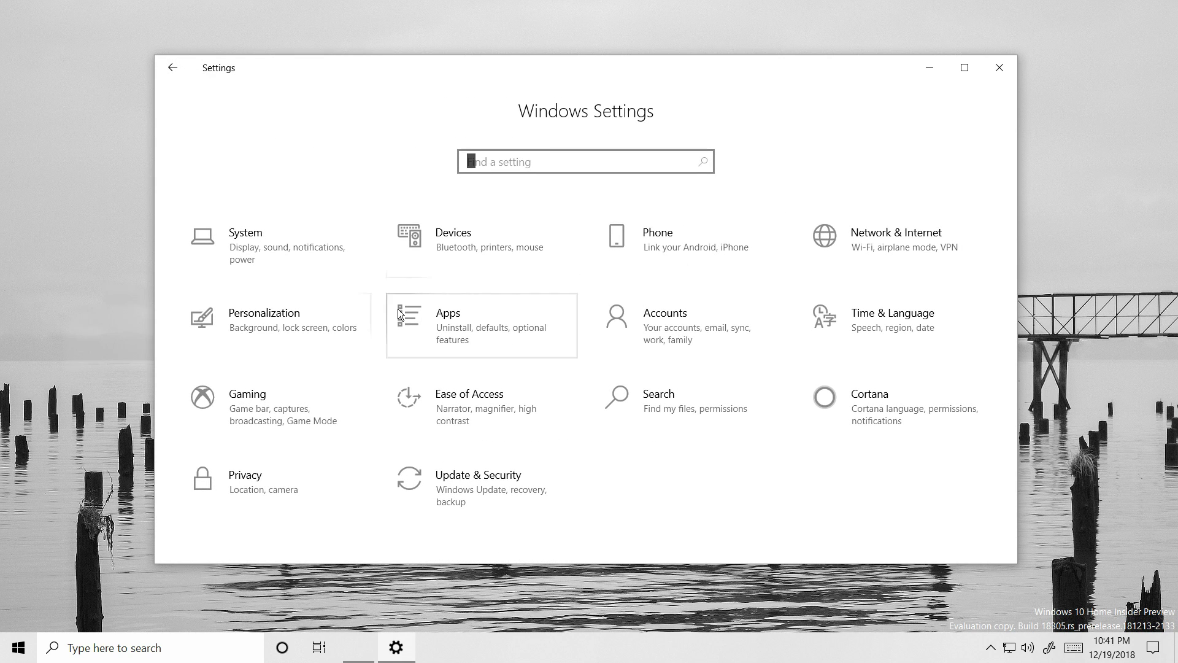
{"action": "left_click", "coordinate": [329, 326]}
{"action": "left_click", "coordinate": [270, 353]}
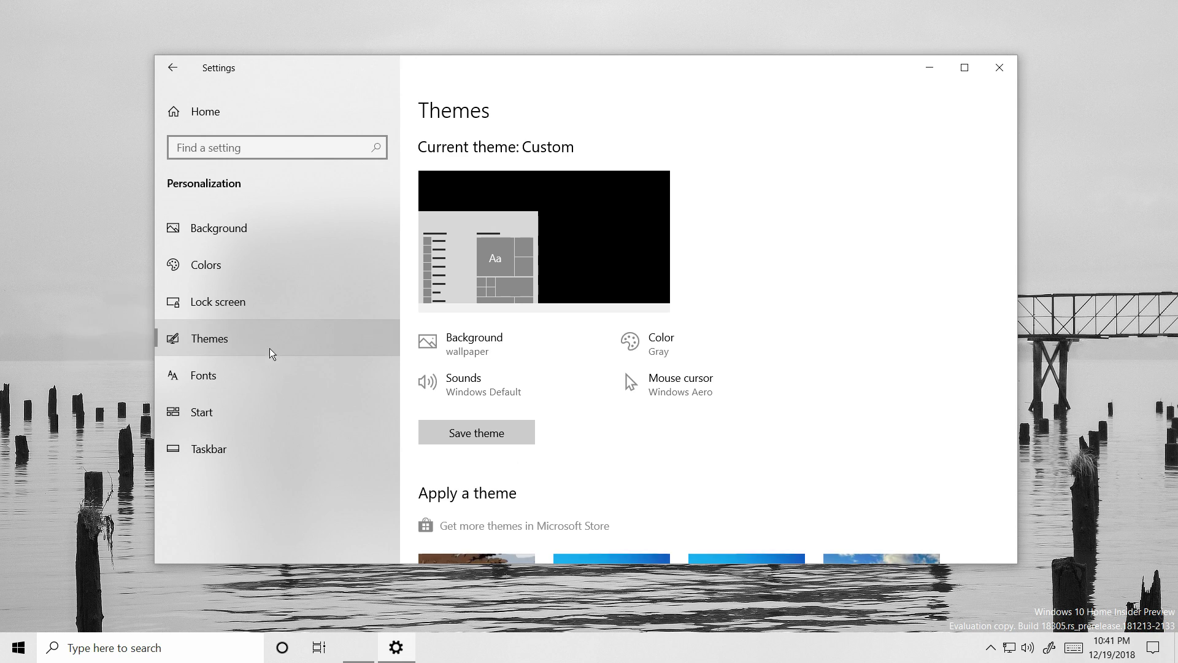
{"action": "left_click", "coordinate": [629, 377]}
Step: Apply the Windows Default (large) system scheme to the mouse pointers and close the Mouse Properties
{"action": "left_click", "coordinate": [78, 59]}
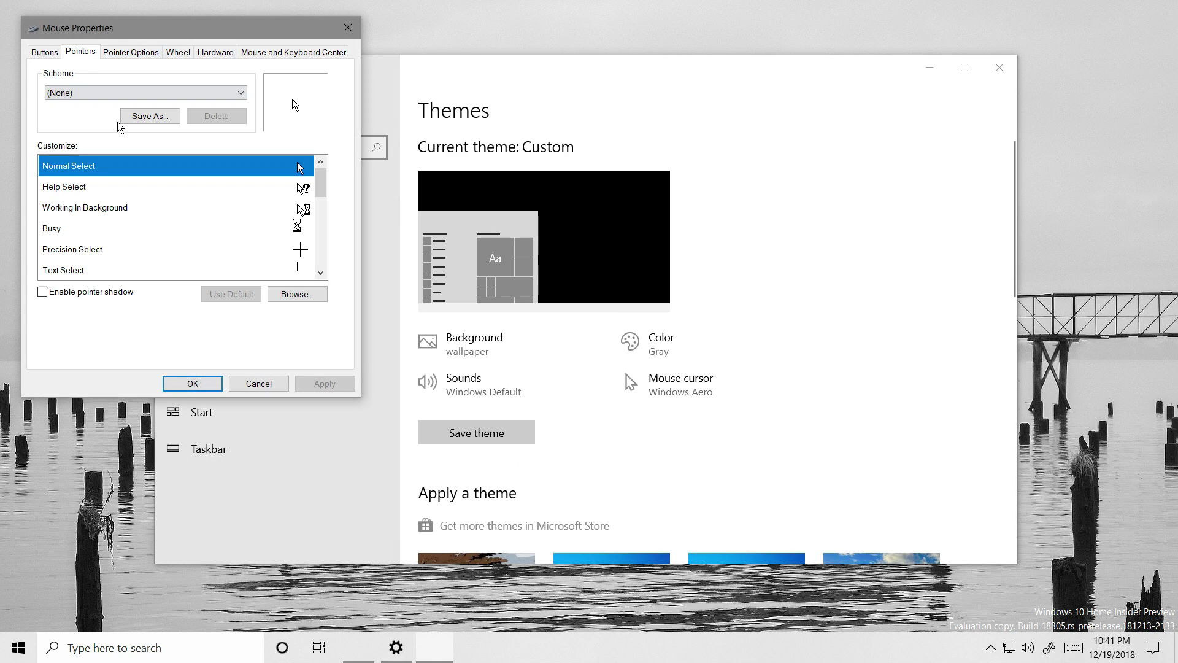
{"action": "left_click", "coordinate": [145, 95]}
{"action": "left_click", "coordinate": [131, 165]}
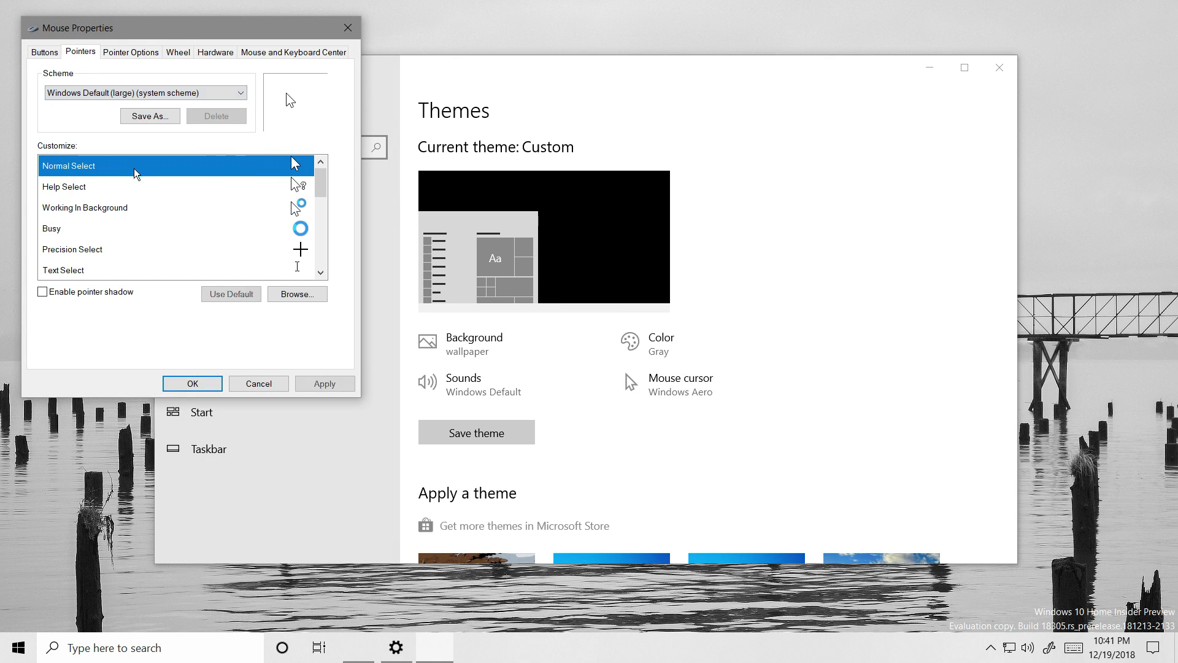
{"action": "left_click", "coordinate": [191, 384]}
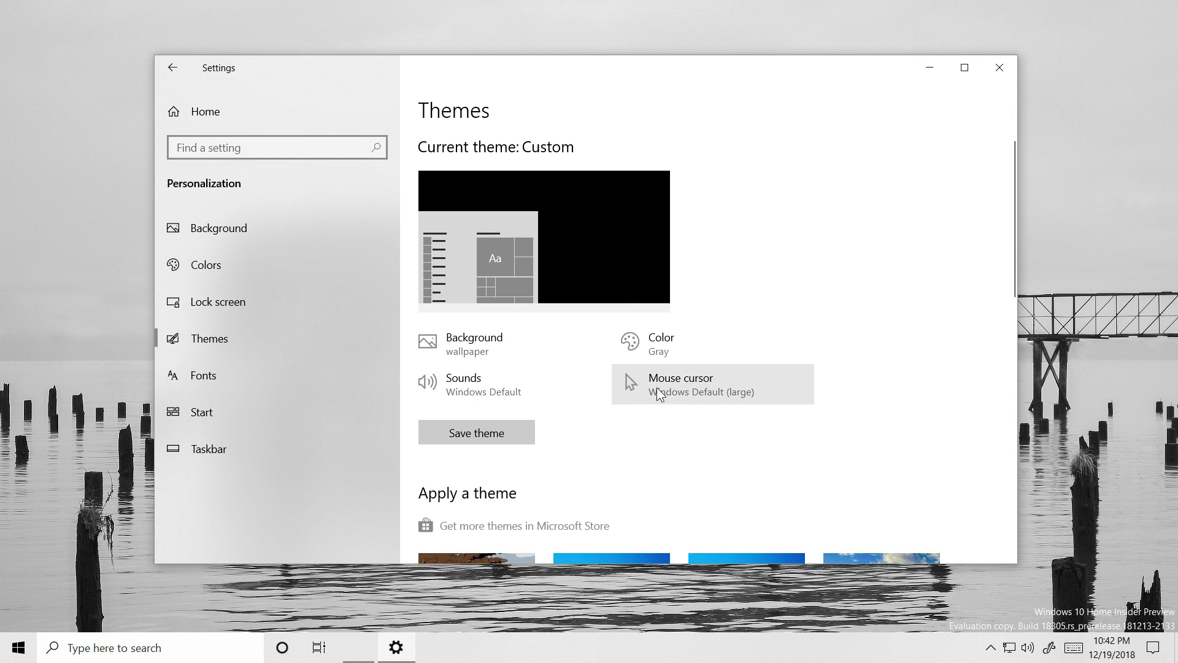
Step: Reopen the Mouse cursor properties from the Themes page, check the available pointer schemes, and close the dialog
{"action": "left_click", "coordinate": [685, 387]}
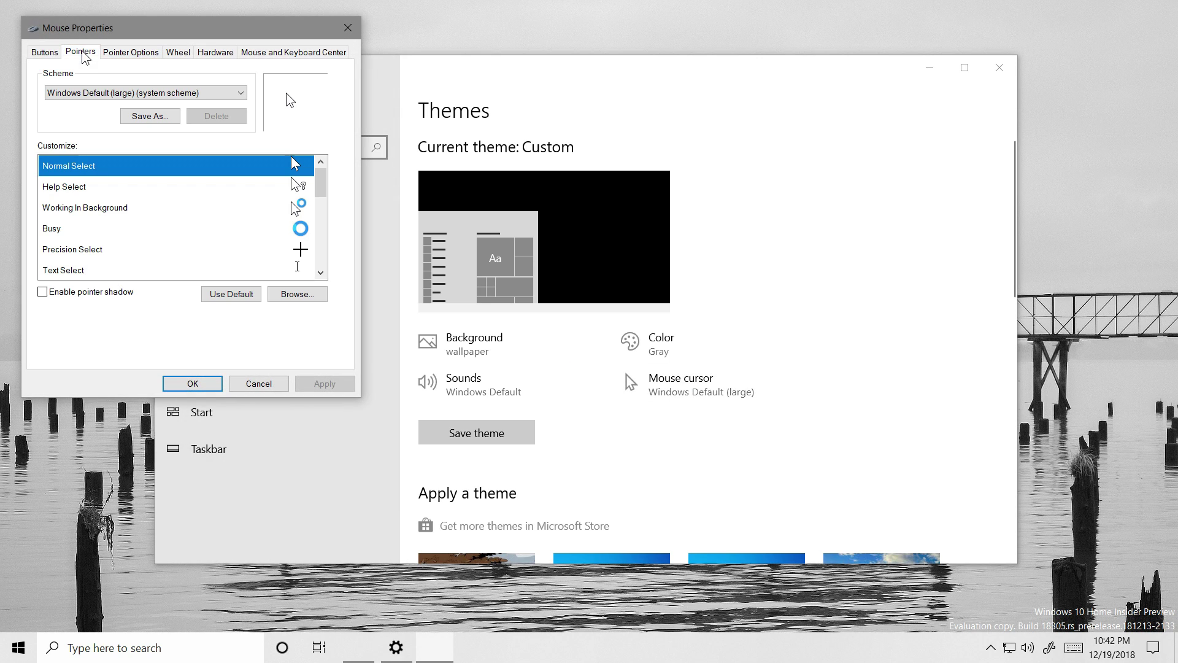
{"action": "left_click", "coordinate": [157, 97]}
{"action": "left_click", "coordinate": [201, 379]}
{"action": "left_click", "coordinate": [202, 381]}
Step: Go back to the Settings home and open the Cursor & pointer page under Ease of Access
{"action": "left_click", "coordinate": [209, 120]}
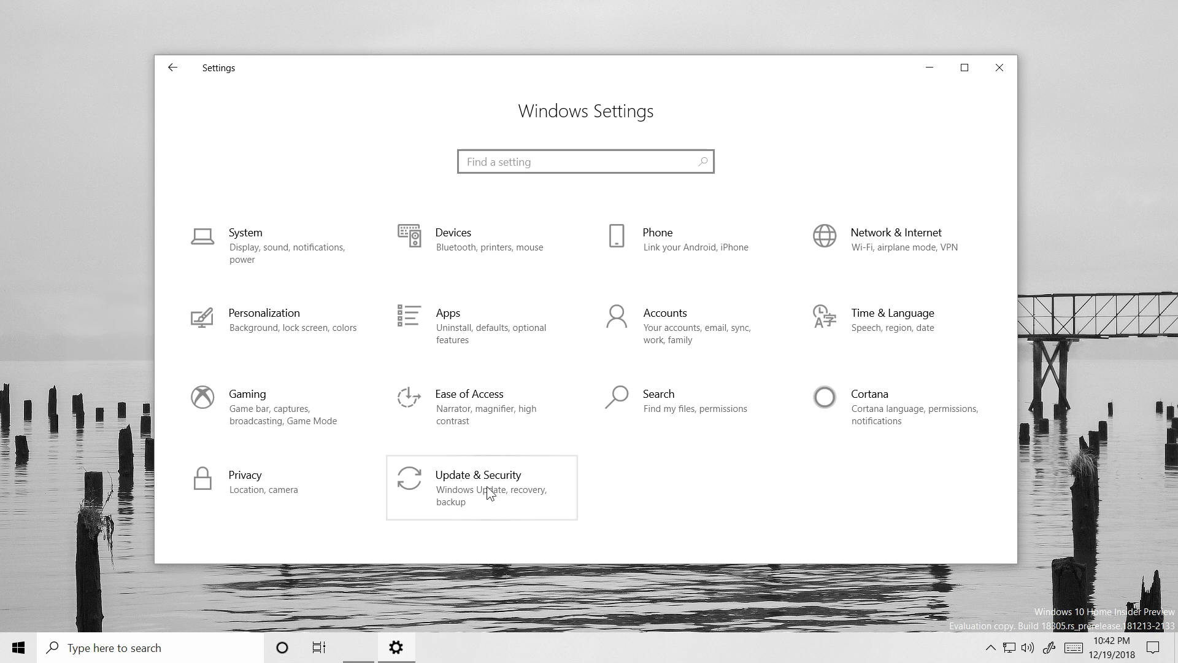
{"action": "left_click", "coordinate": [450, 411]}
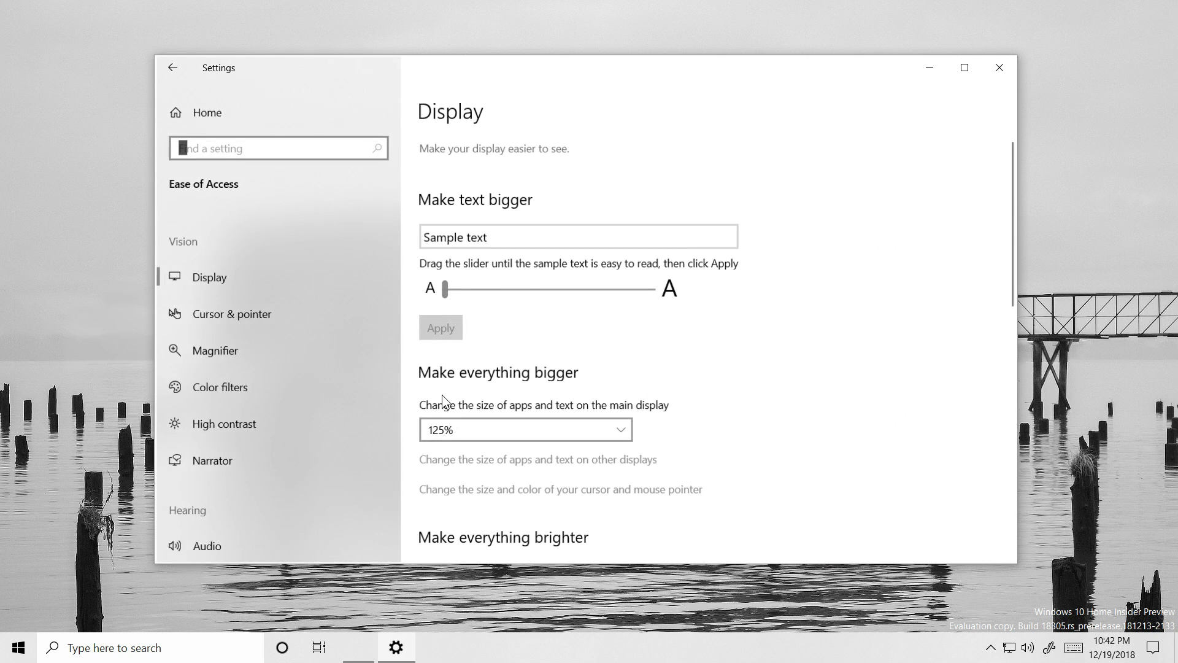
{"action": "left_click", "coordinate": [294, 313]}
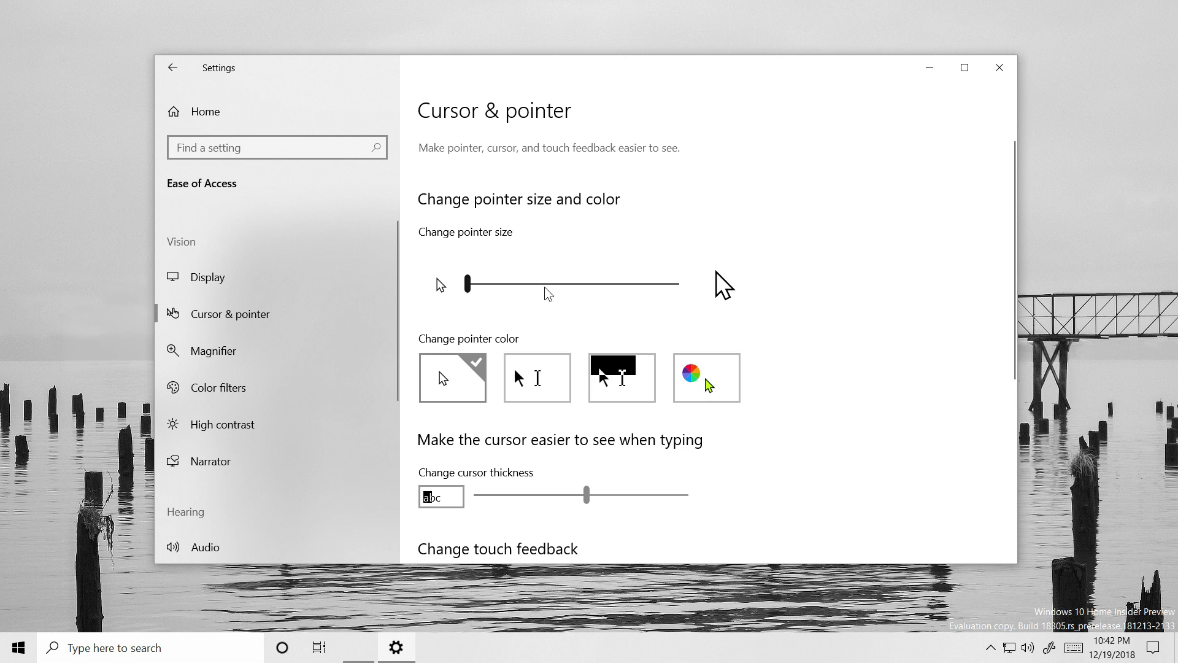
Step: Leave Cursor & pointer for the Settings home, and revisit the page through Ease of Access to review its pointer options
{"action": "left_click", "coordinate": [322, 108]}
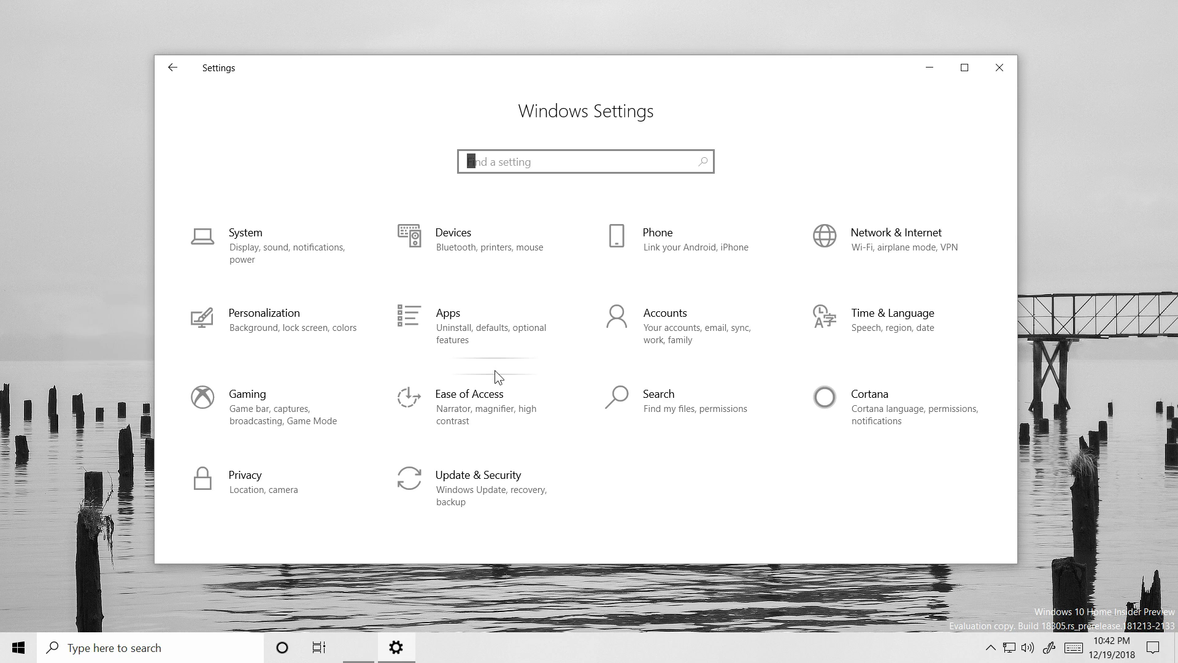
{"action": "left_click", "coordinate": [487, 440]}
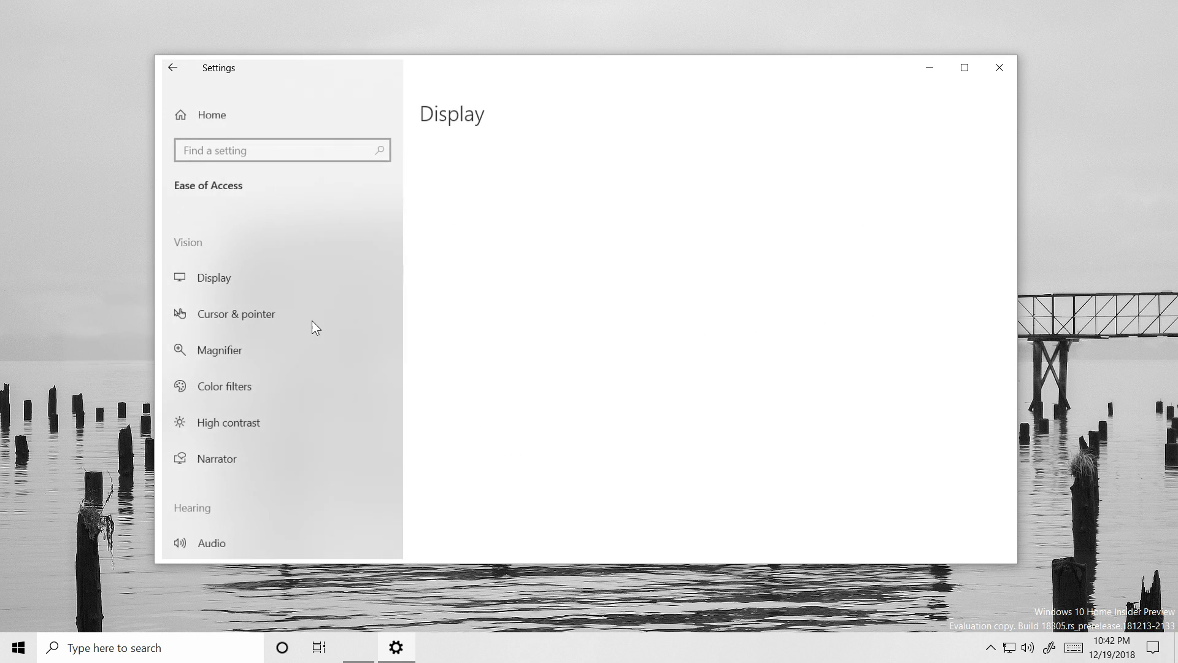
{"action": "left_click", "coordinate": [245, 313]}
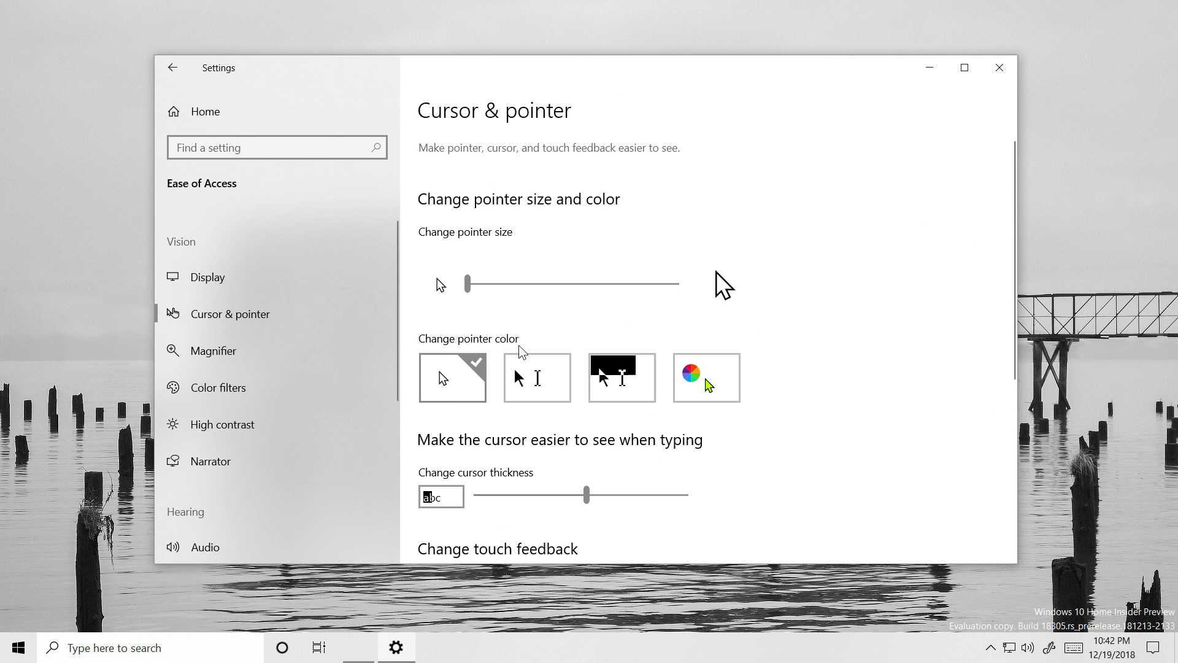